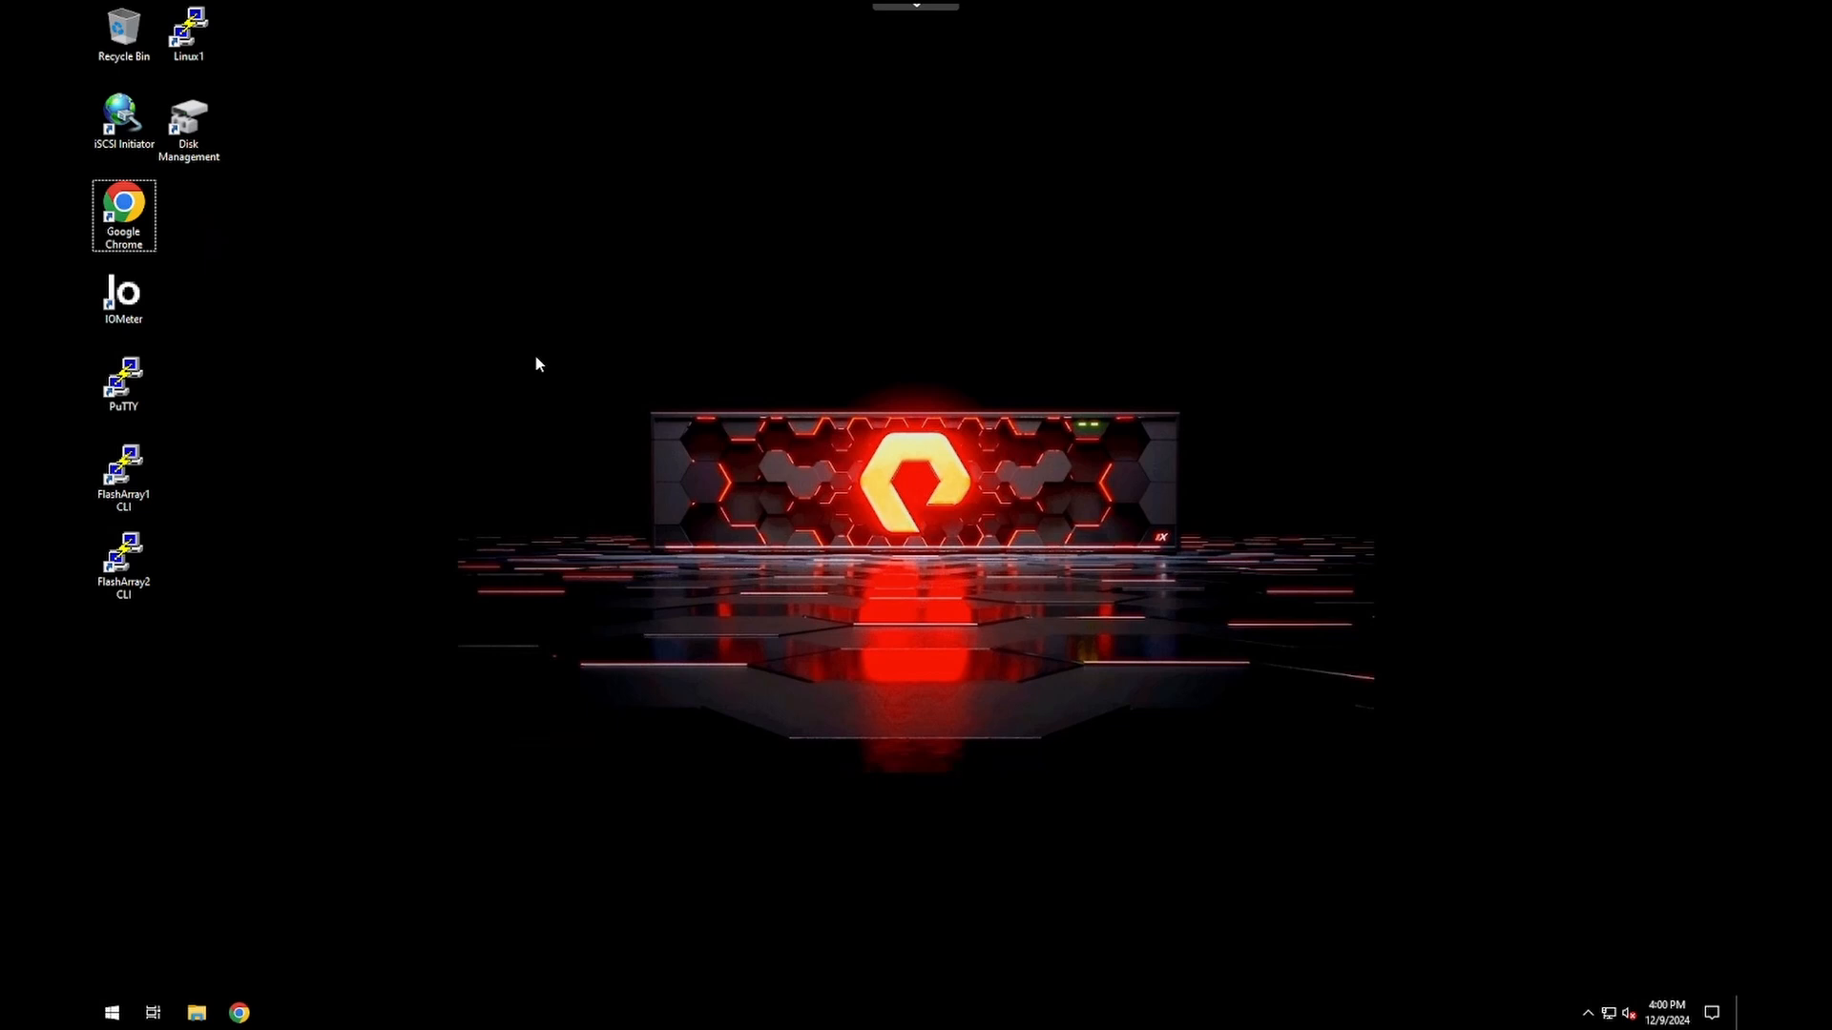
Open Chrome, go to the FlashArray2 management site and log in with the prefilled credentials
double_click(126, 213)
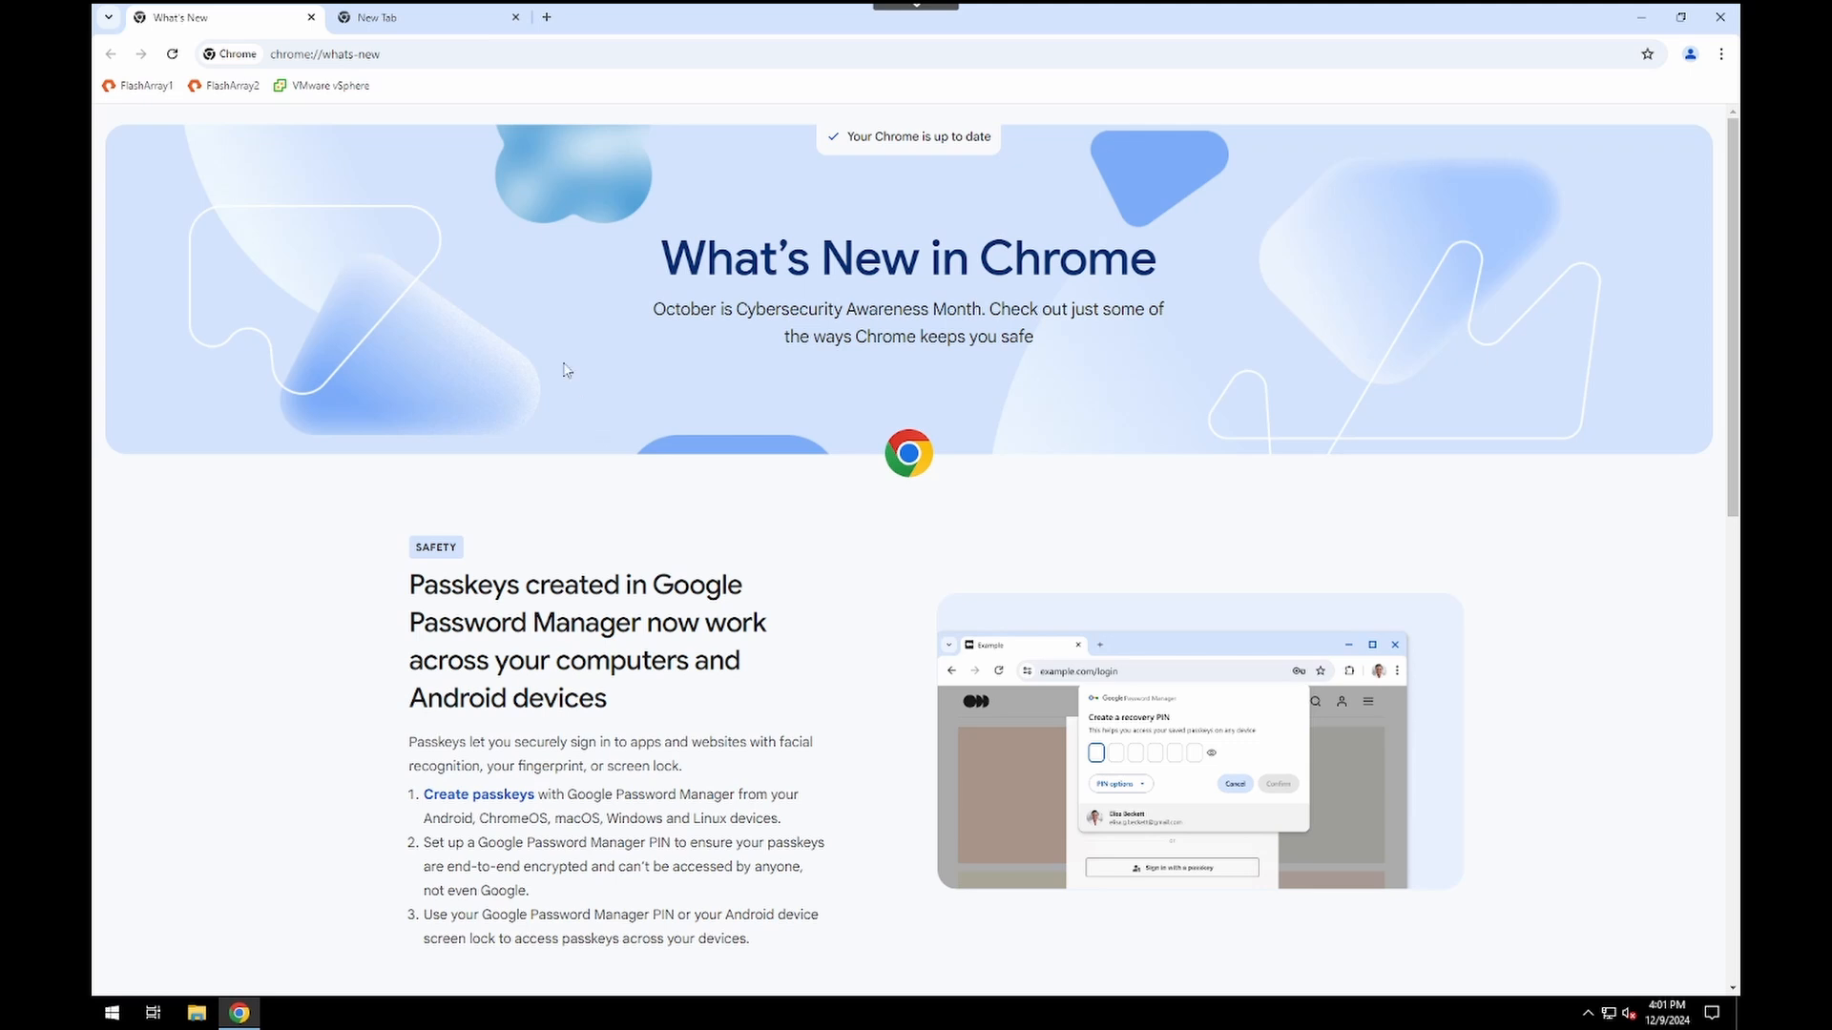
left_click(232, 86)
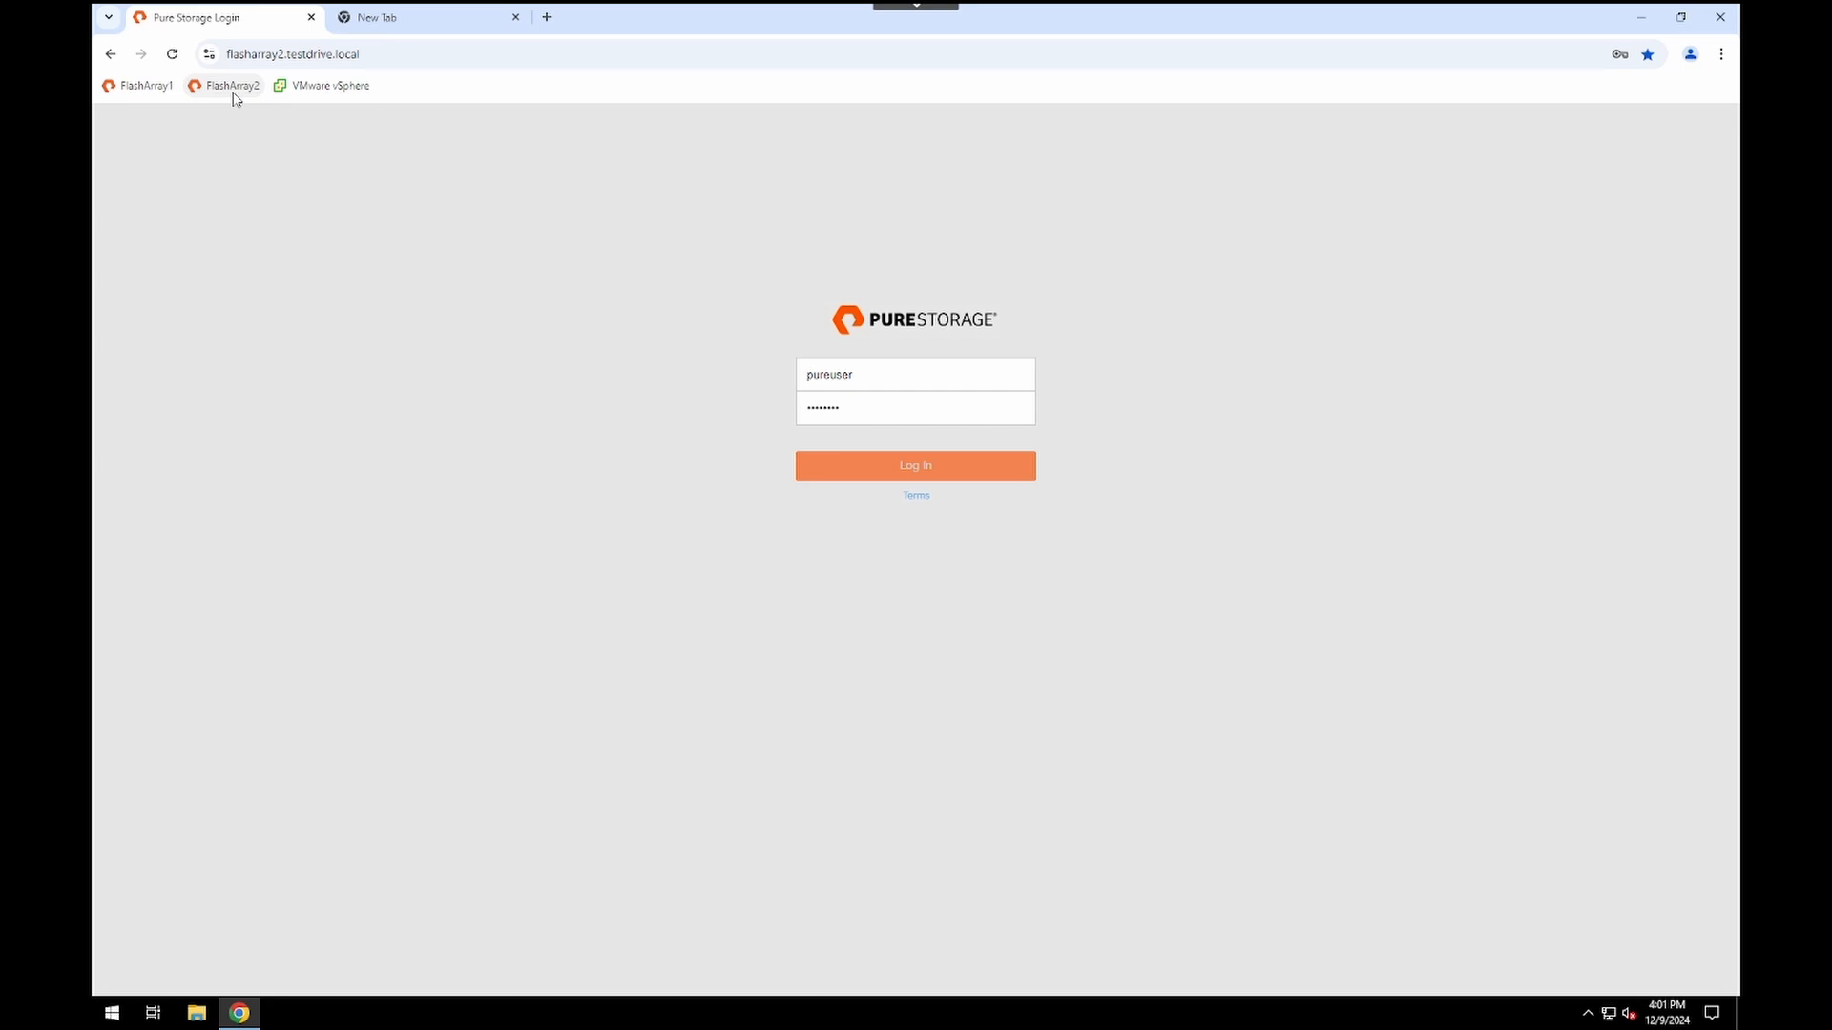
left_click(930, 474)
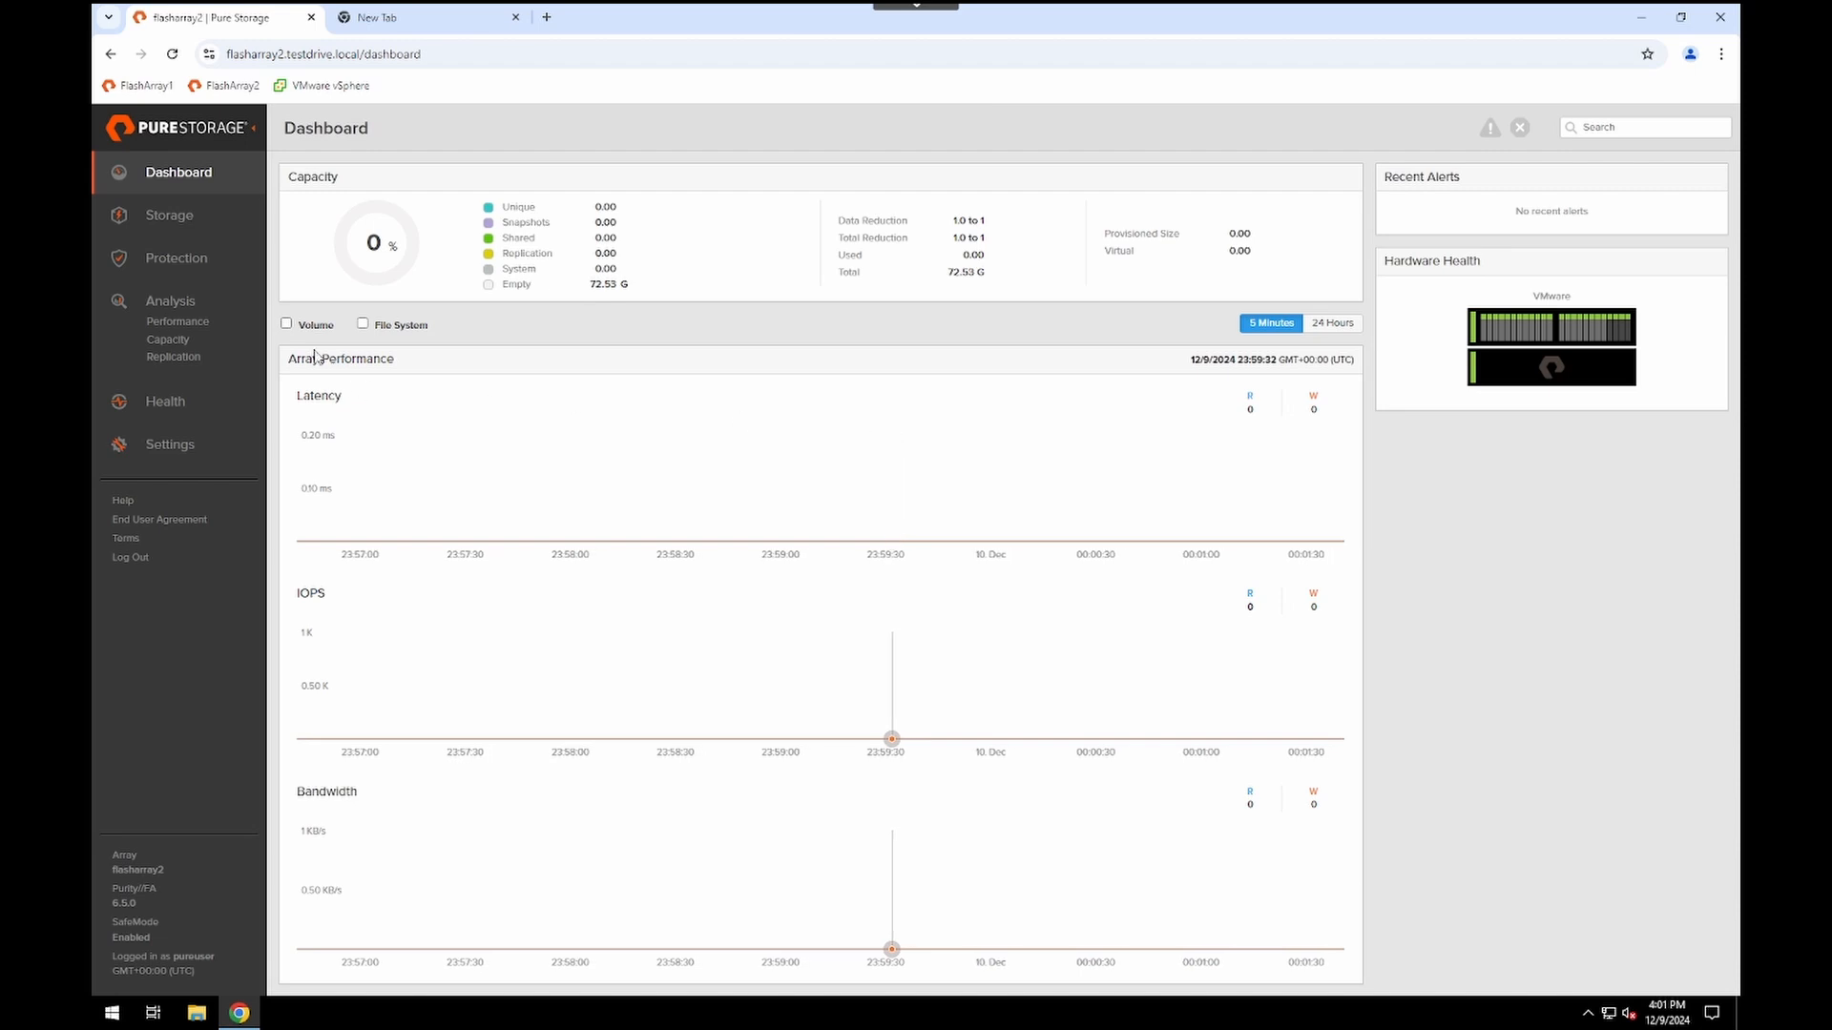
Copy flasharray2's connection key from its array connections on the Protection page and close the key dialog
left_click(191, 264)
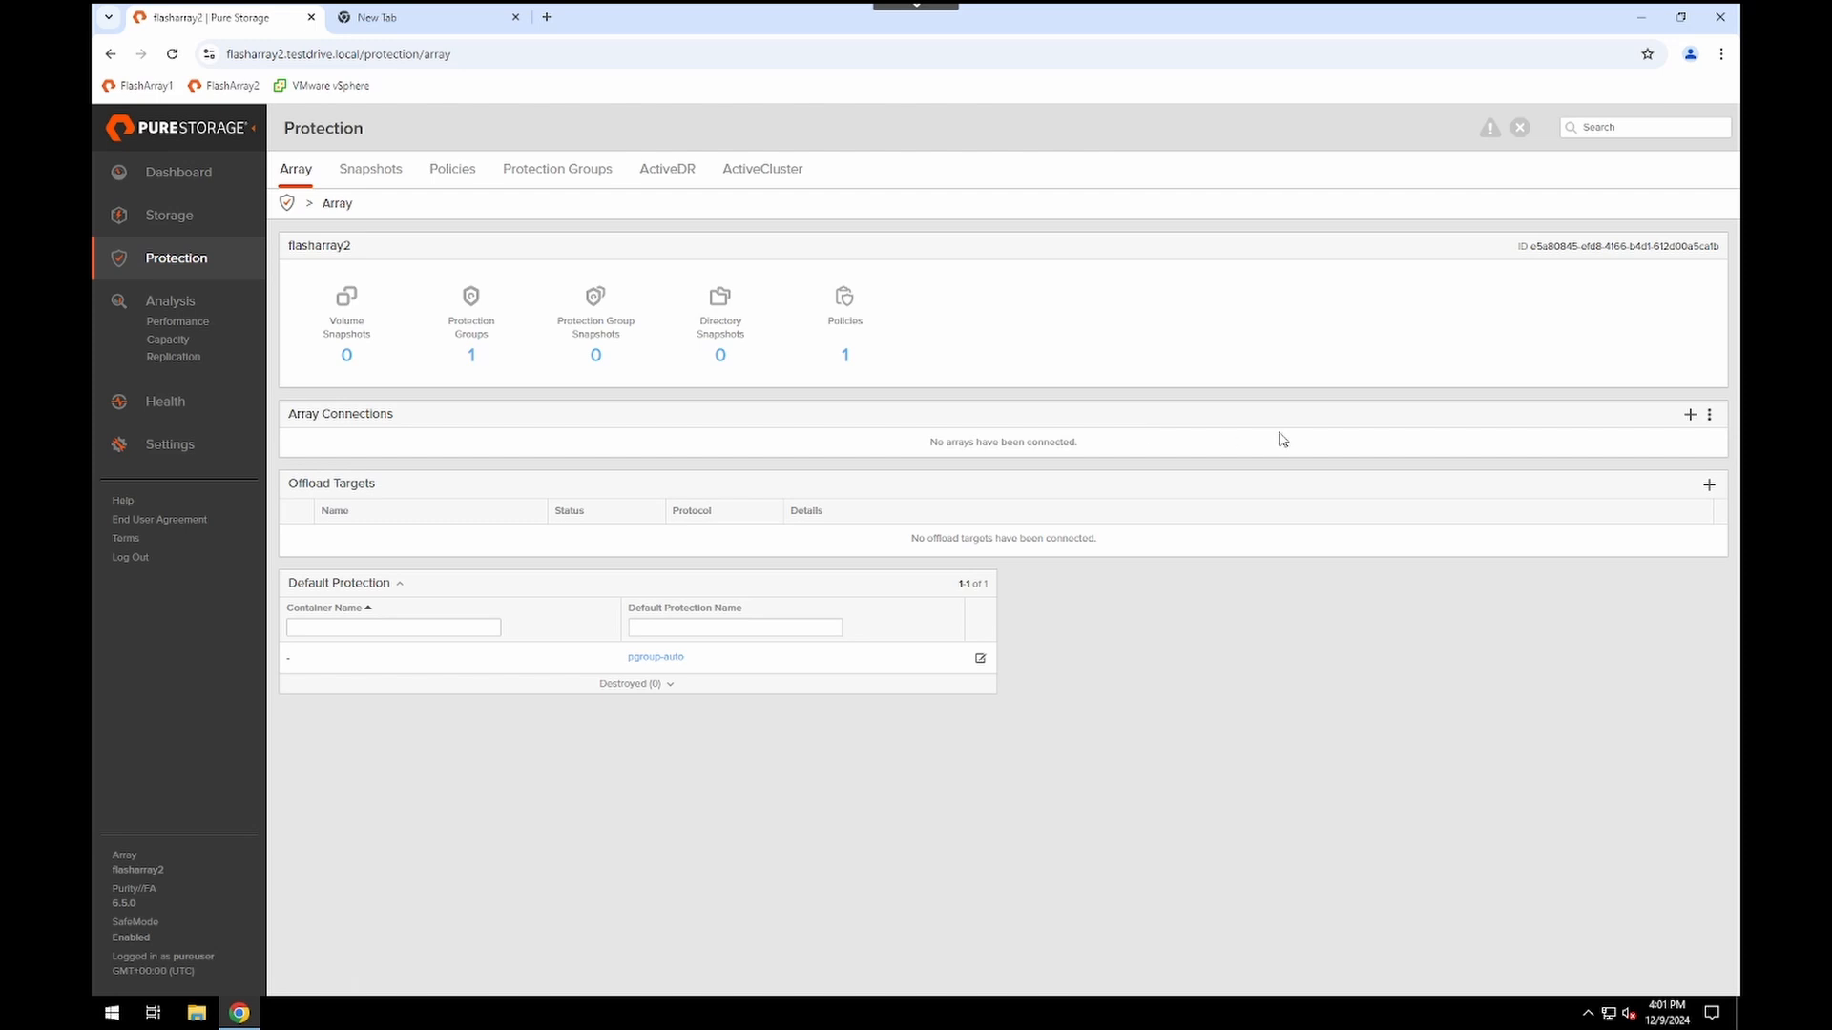
left_click(1706, 418)
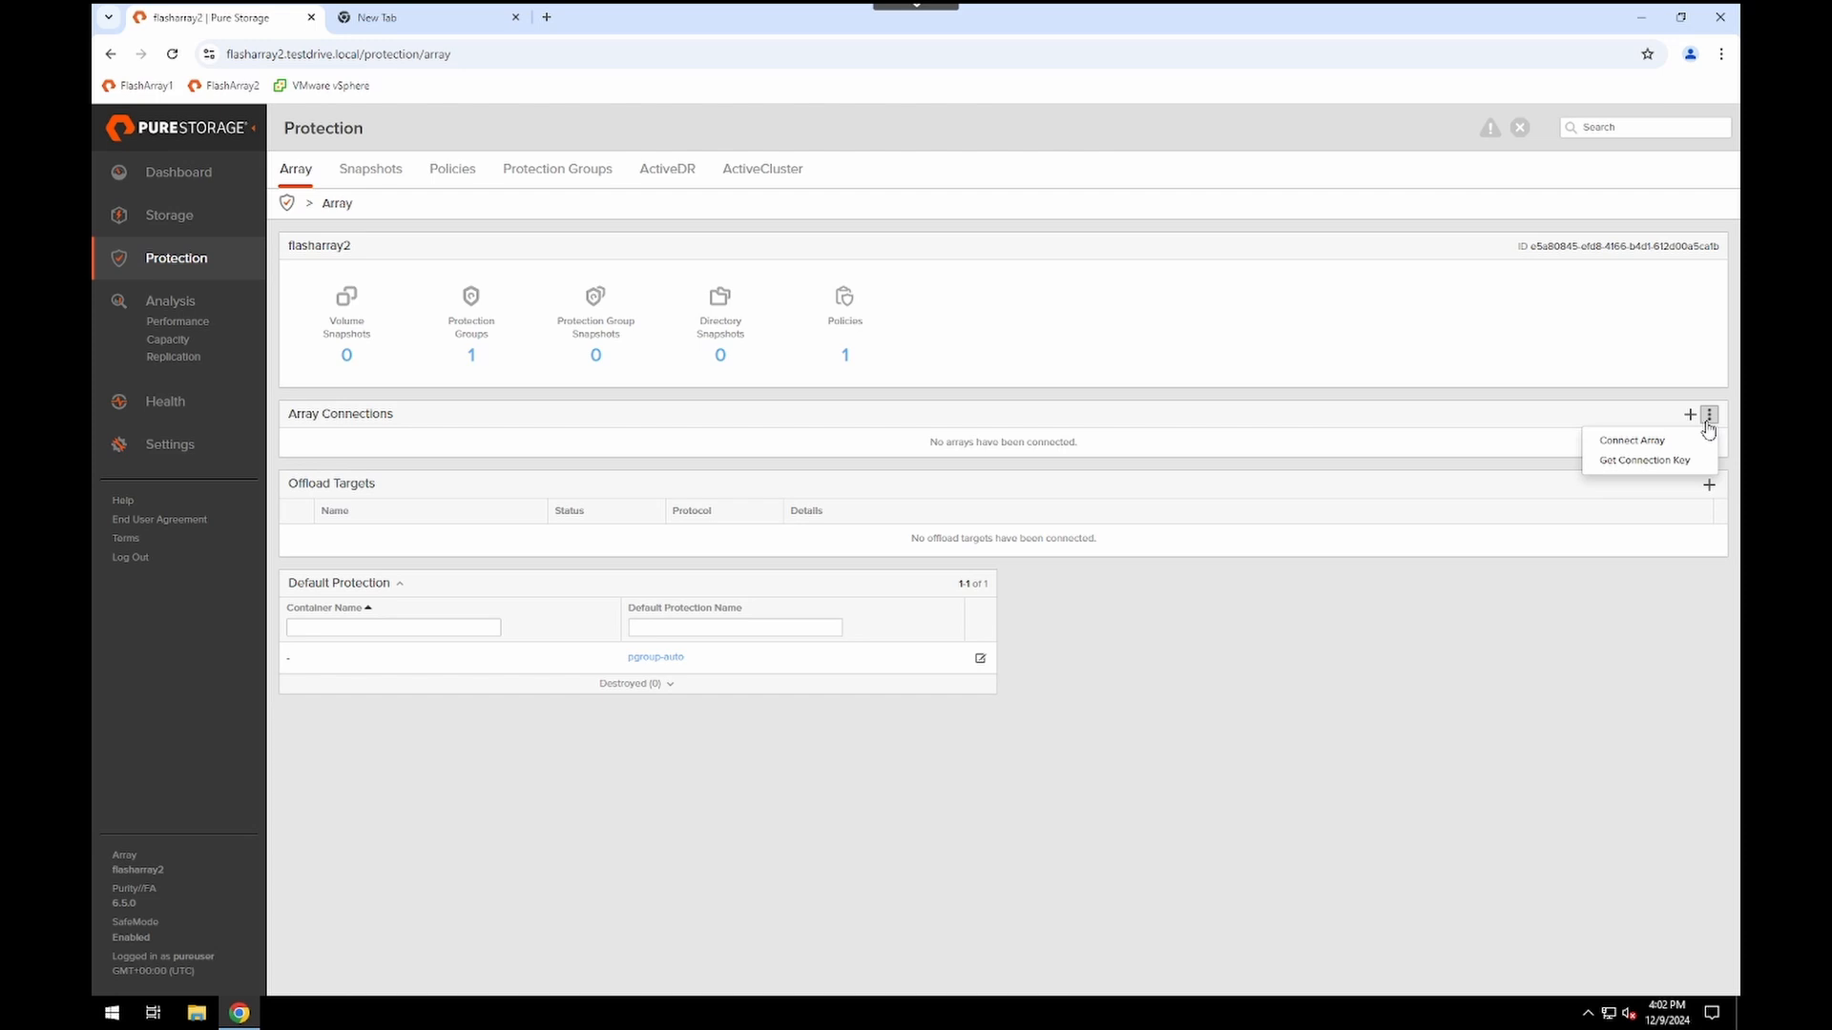
left_click(1668, 466)
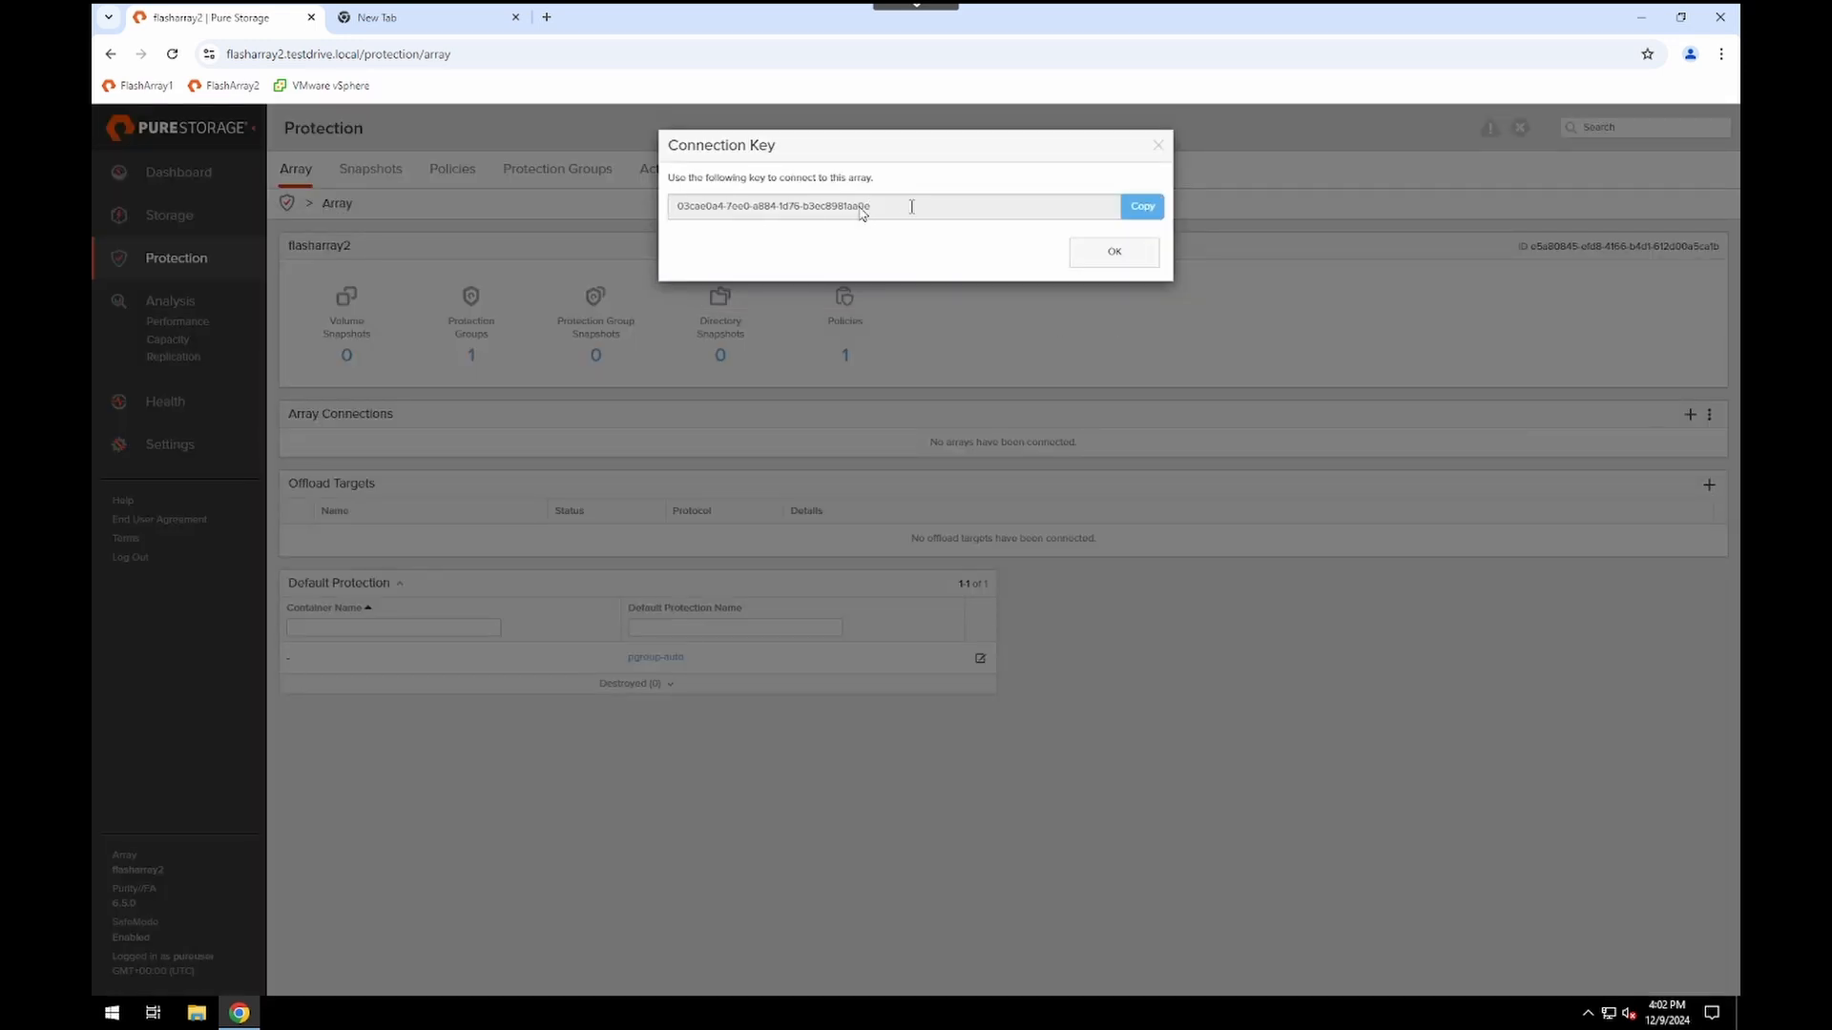
left_click_drag(877, 209, 637, 211)
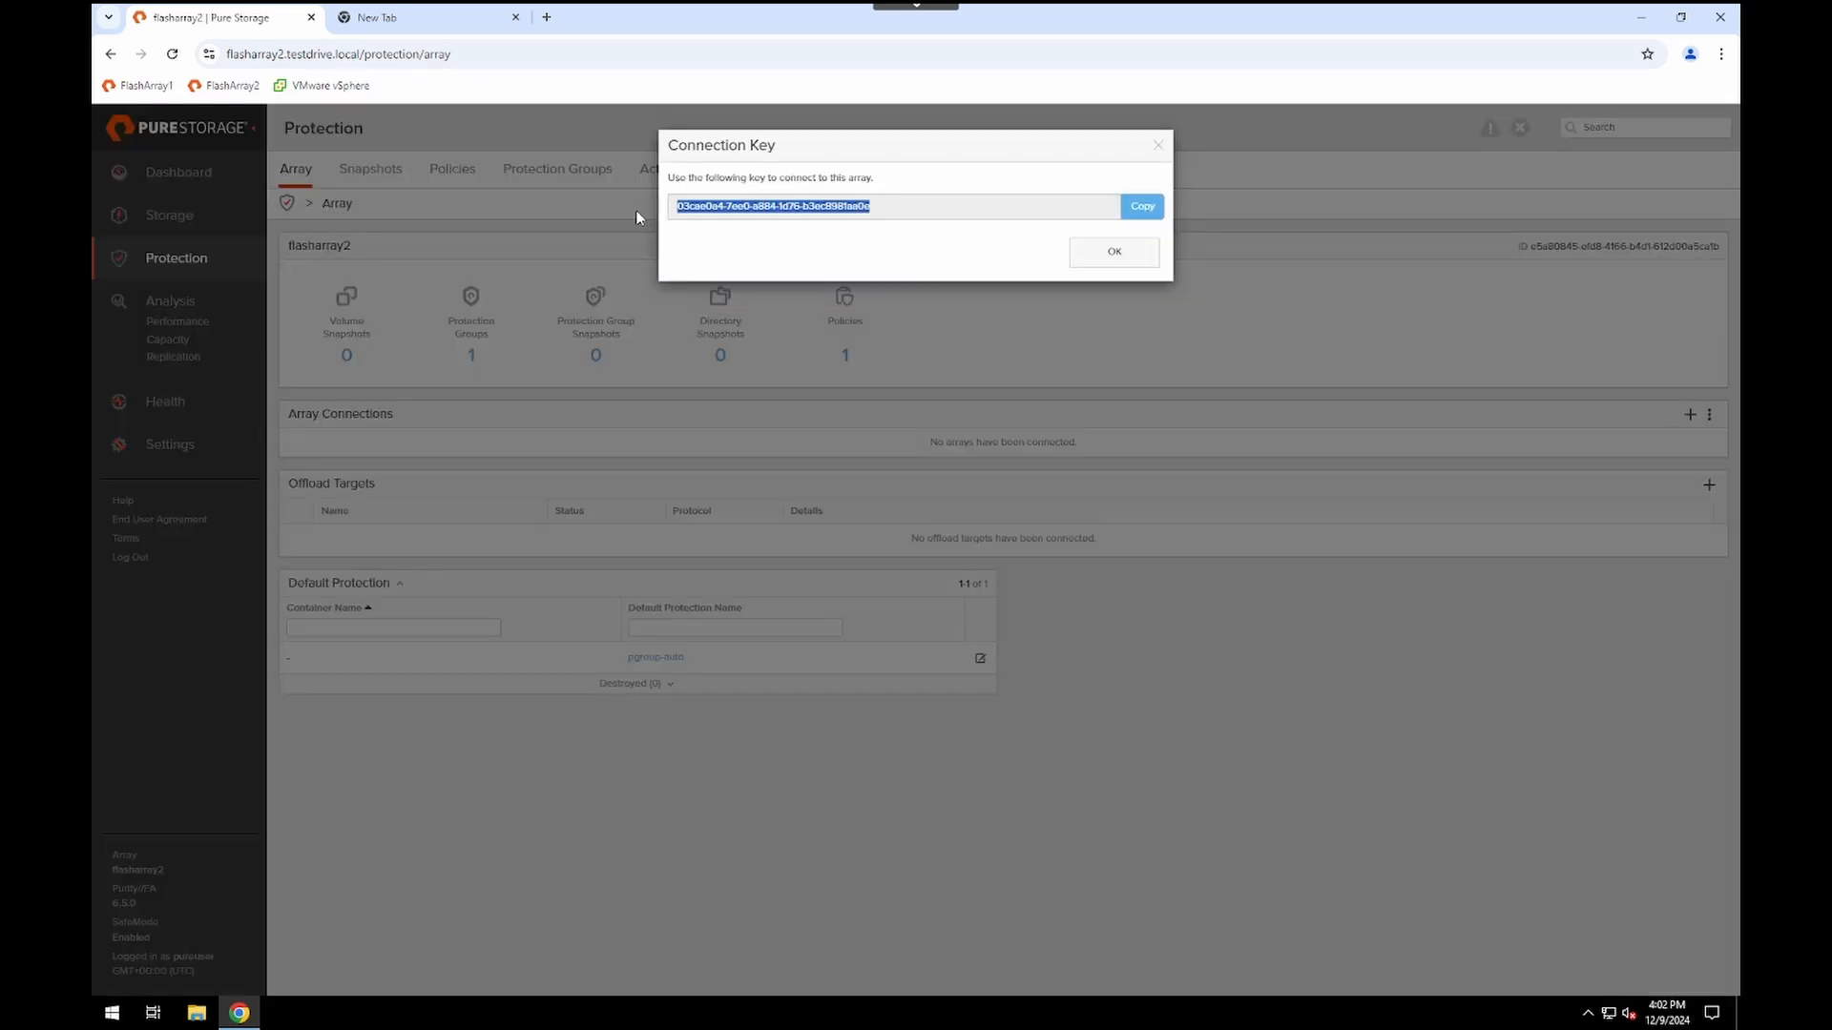
left_click(1150, 216)
left_click(1122, 255)
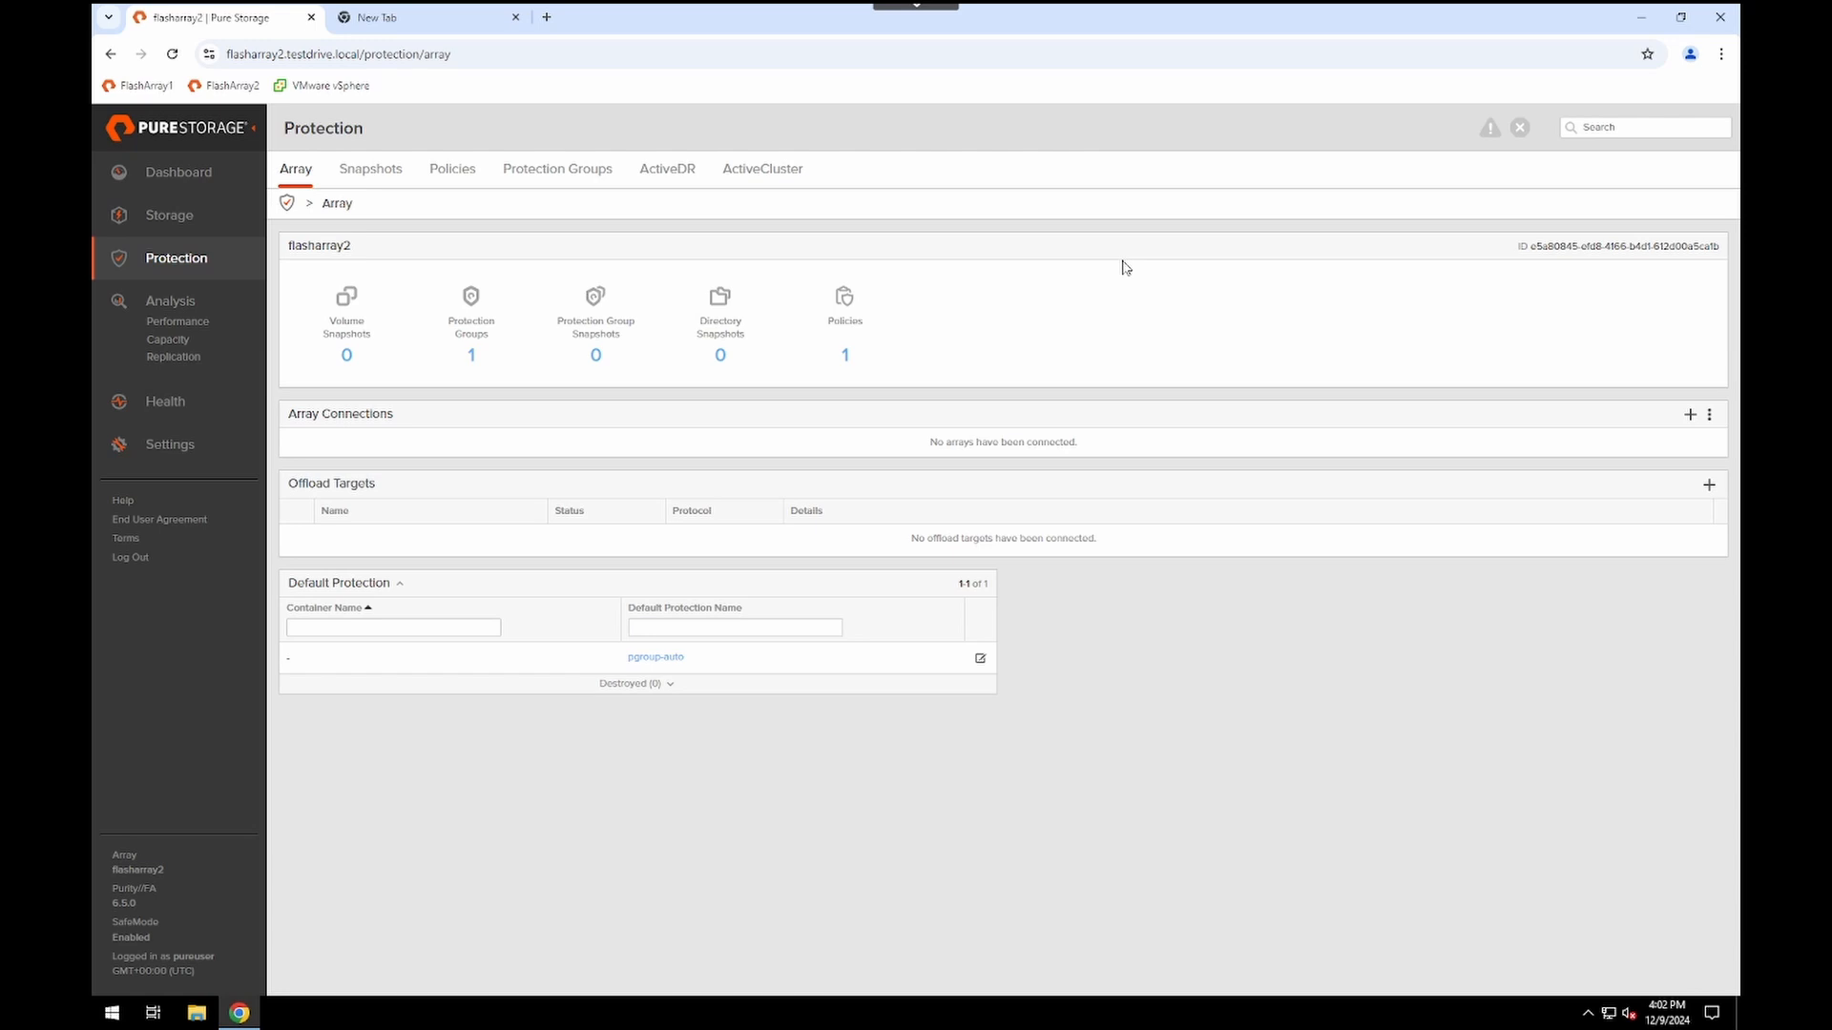
Open the FlashArray1 management site in the second browser tab and log in with the prefilled credentials
left_click(395, 19)
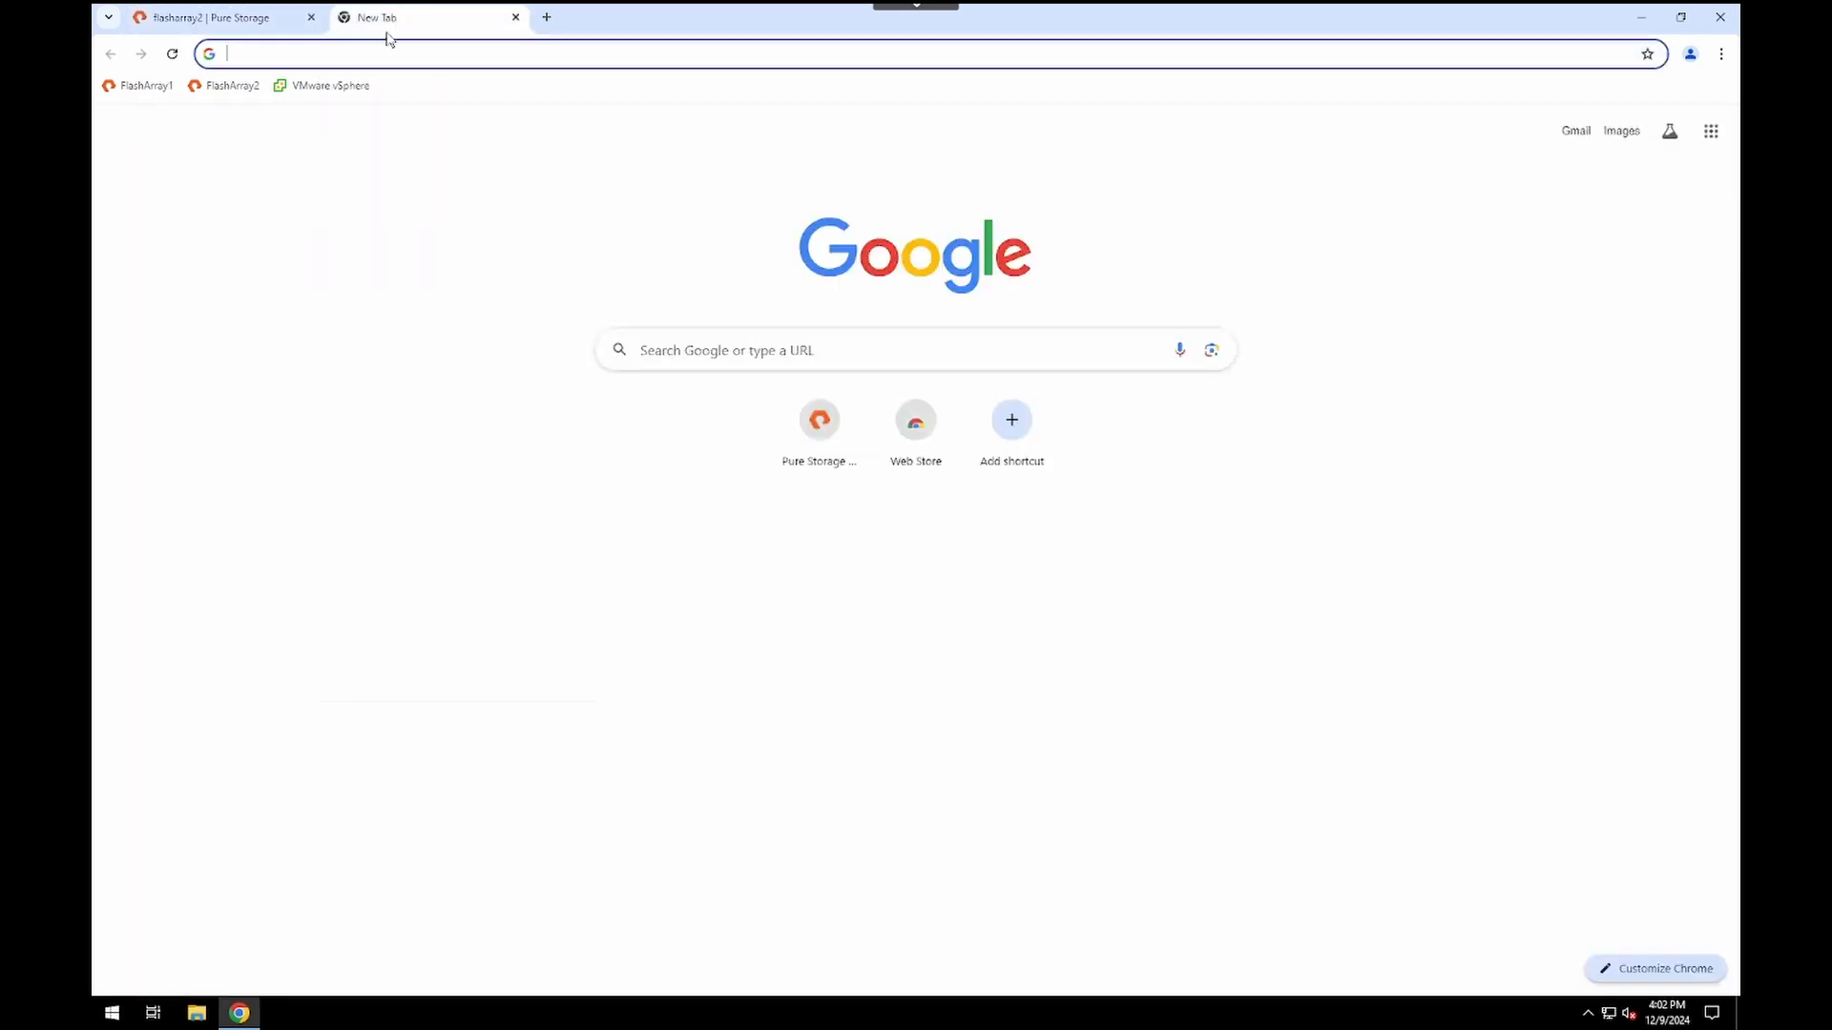
left_click(143, 86)
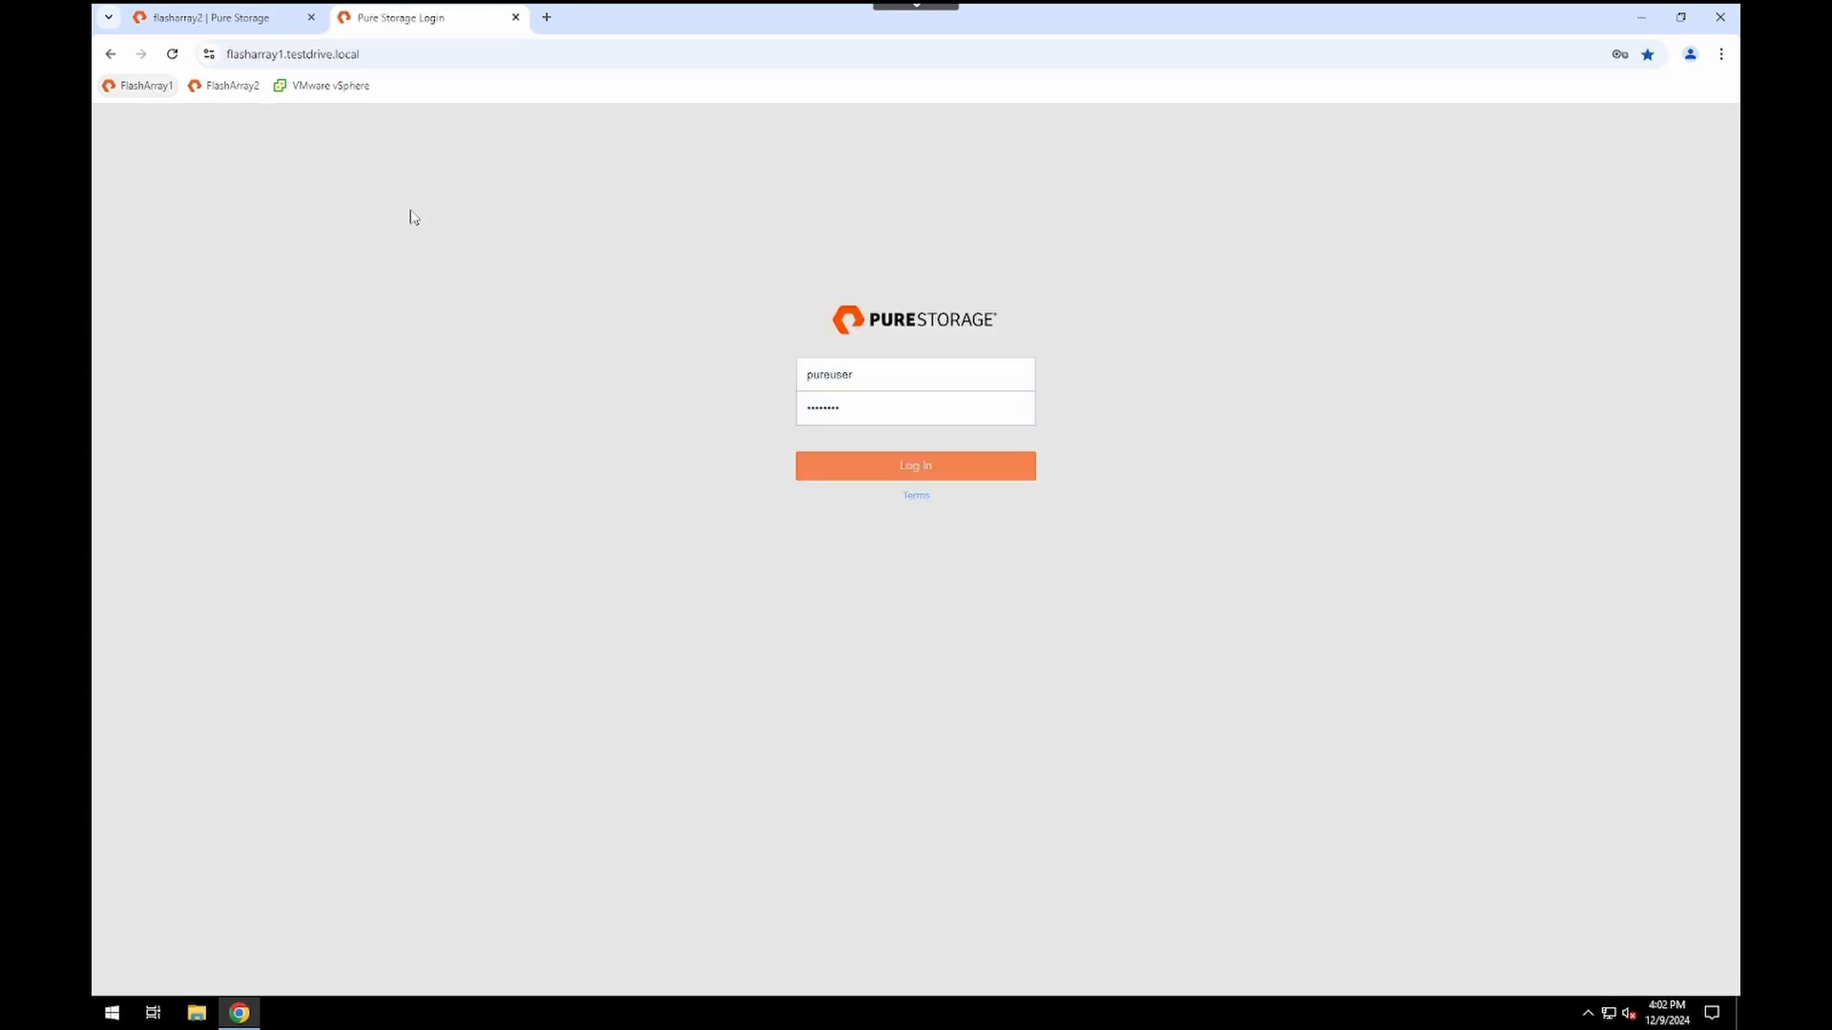
left_click(912, 475)
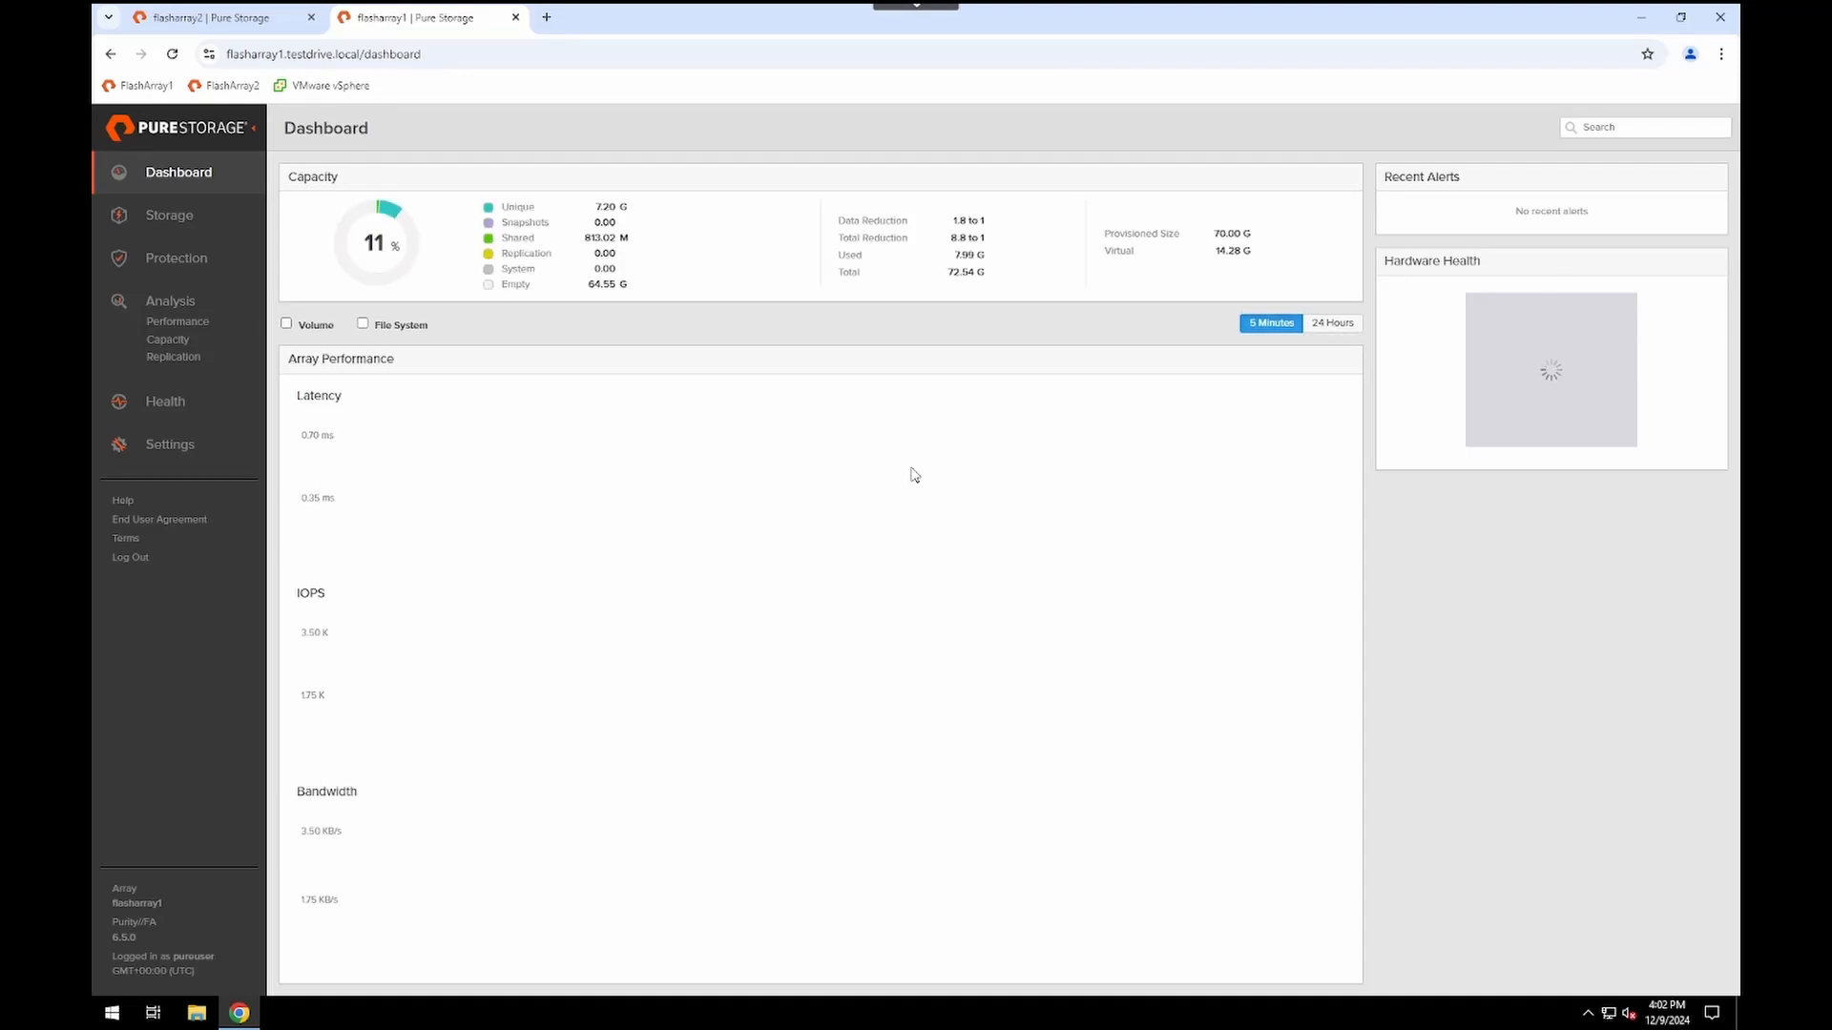
Start a new array connection on flasharray1 with management address flasharray2.testdrive.local and type Sync Replication
left_click(183, 264)
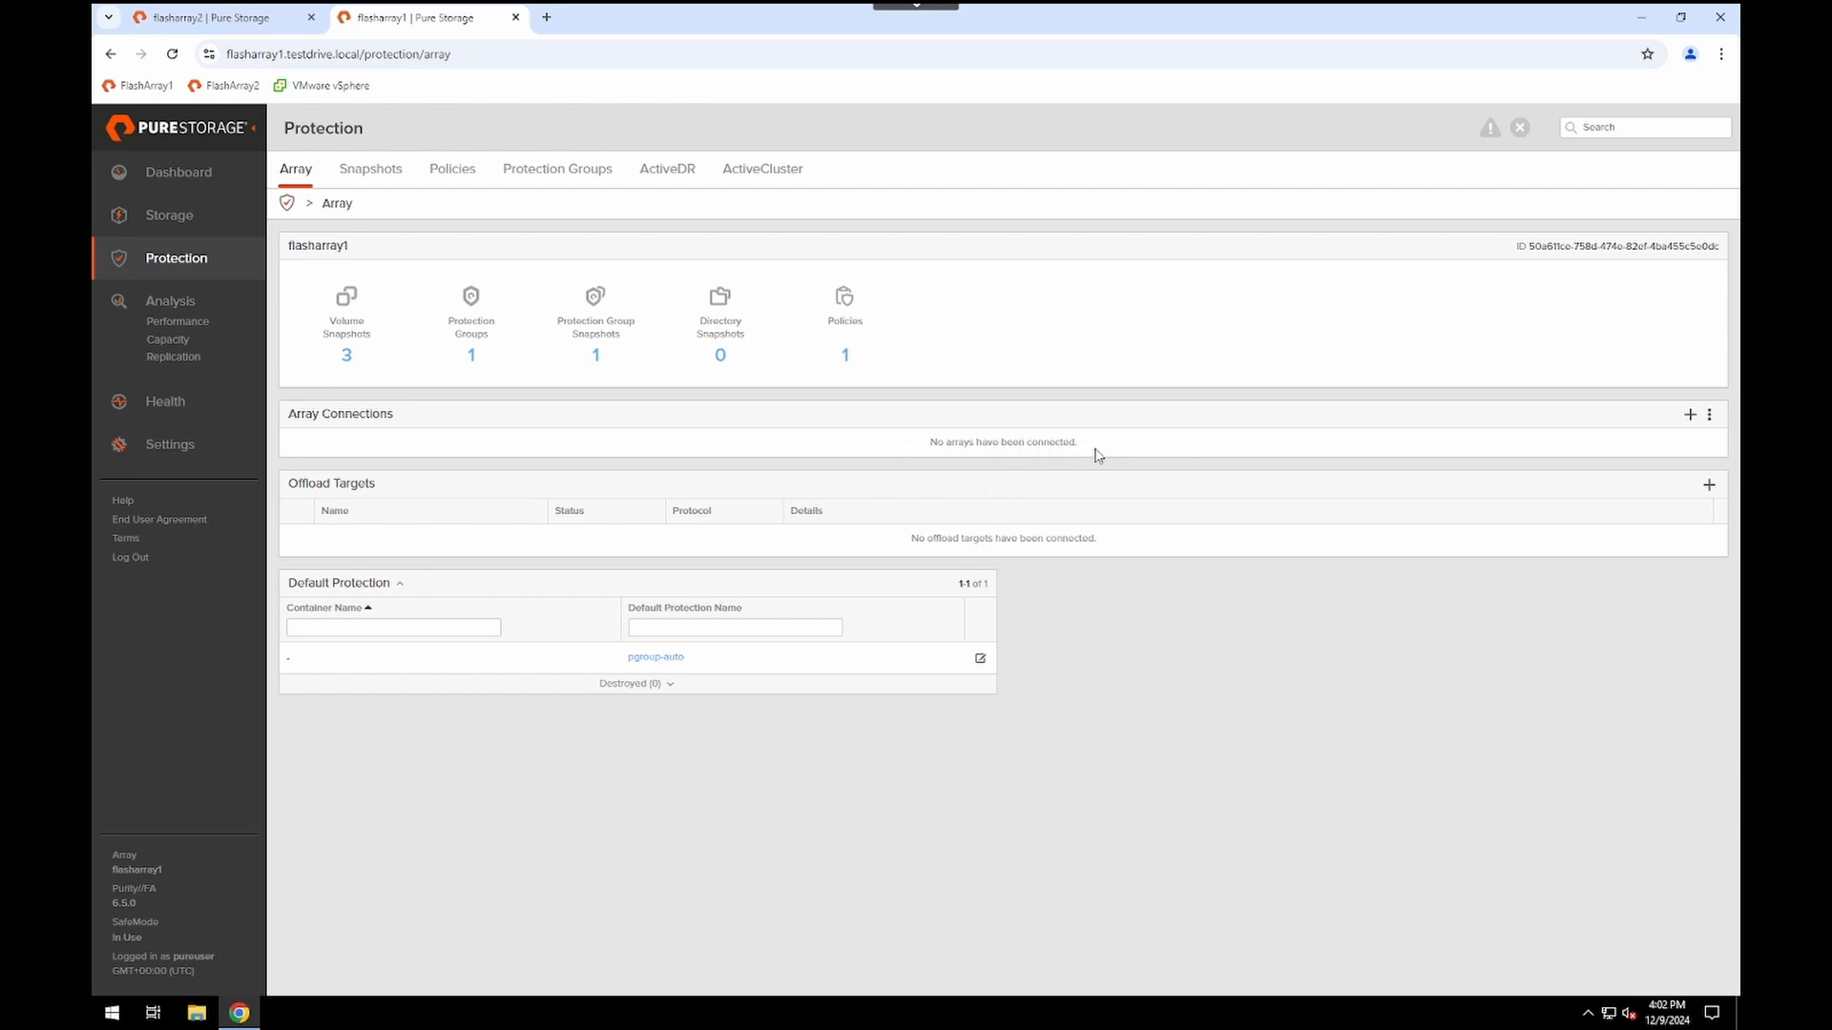
left_click(1690, 417)
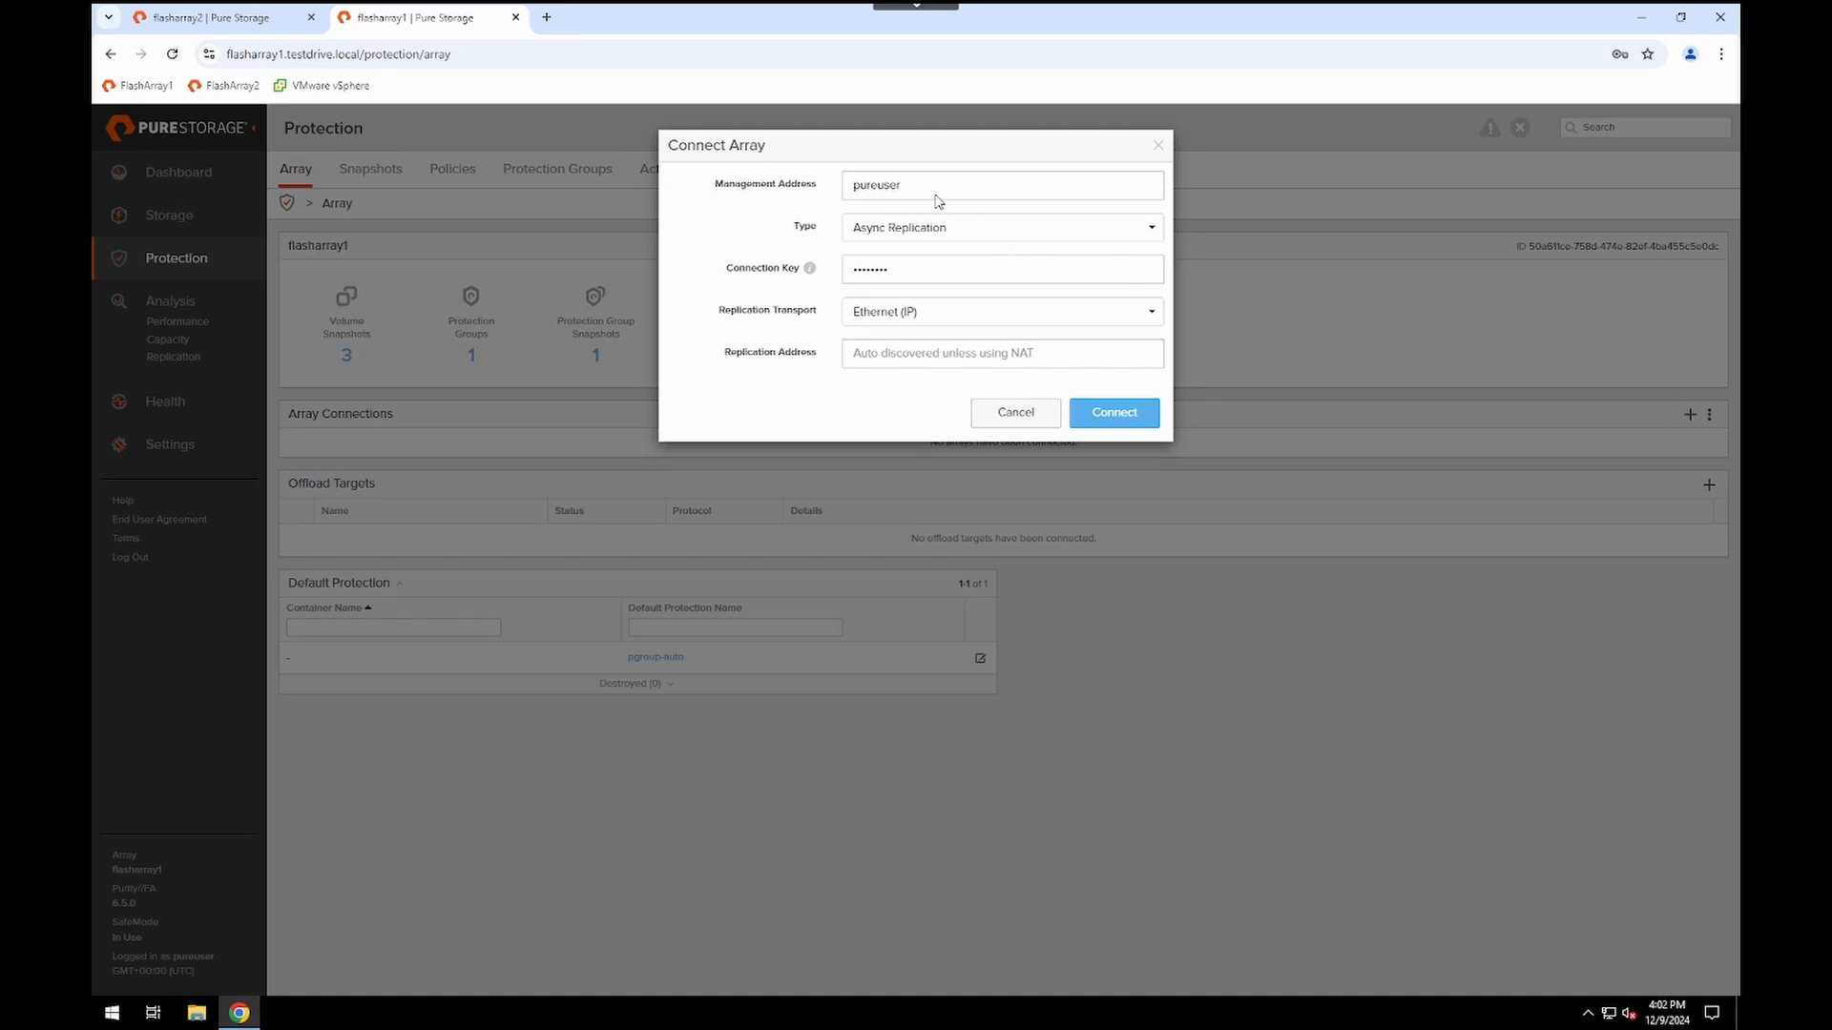
double_click(932, 185)
key("BackSpace")
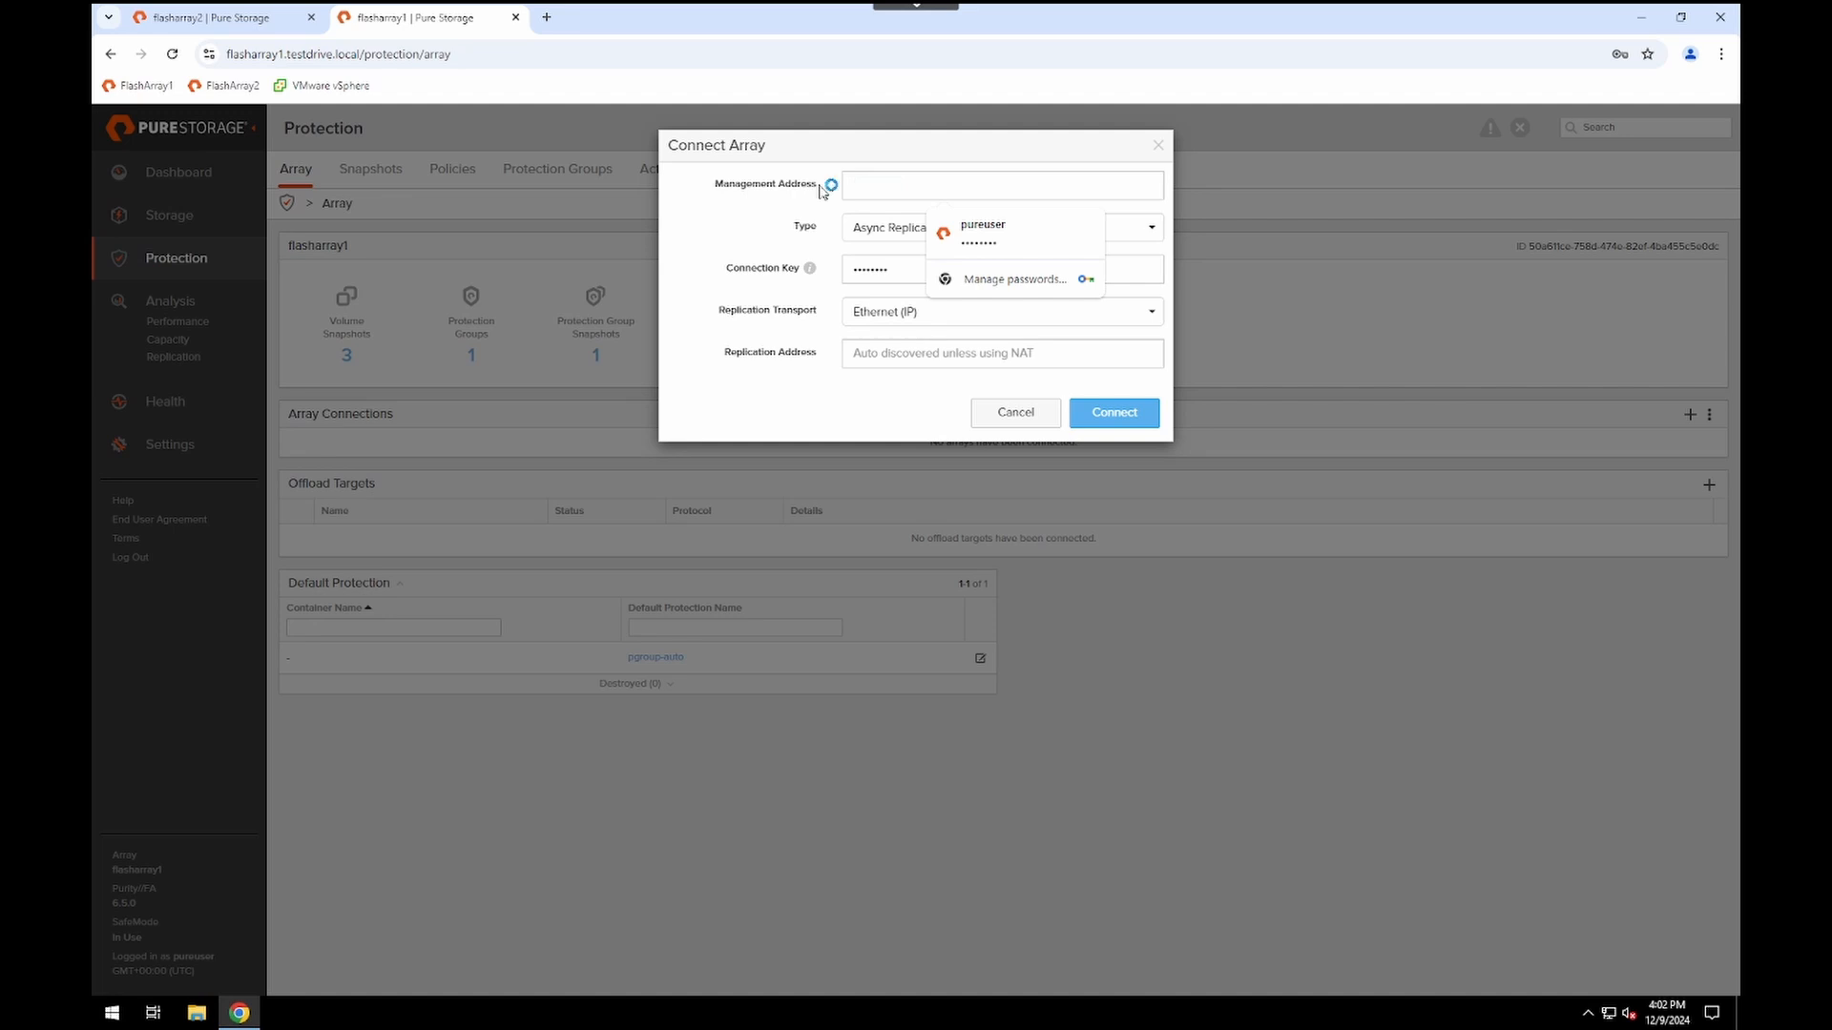
type("flasharra")
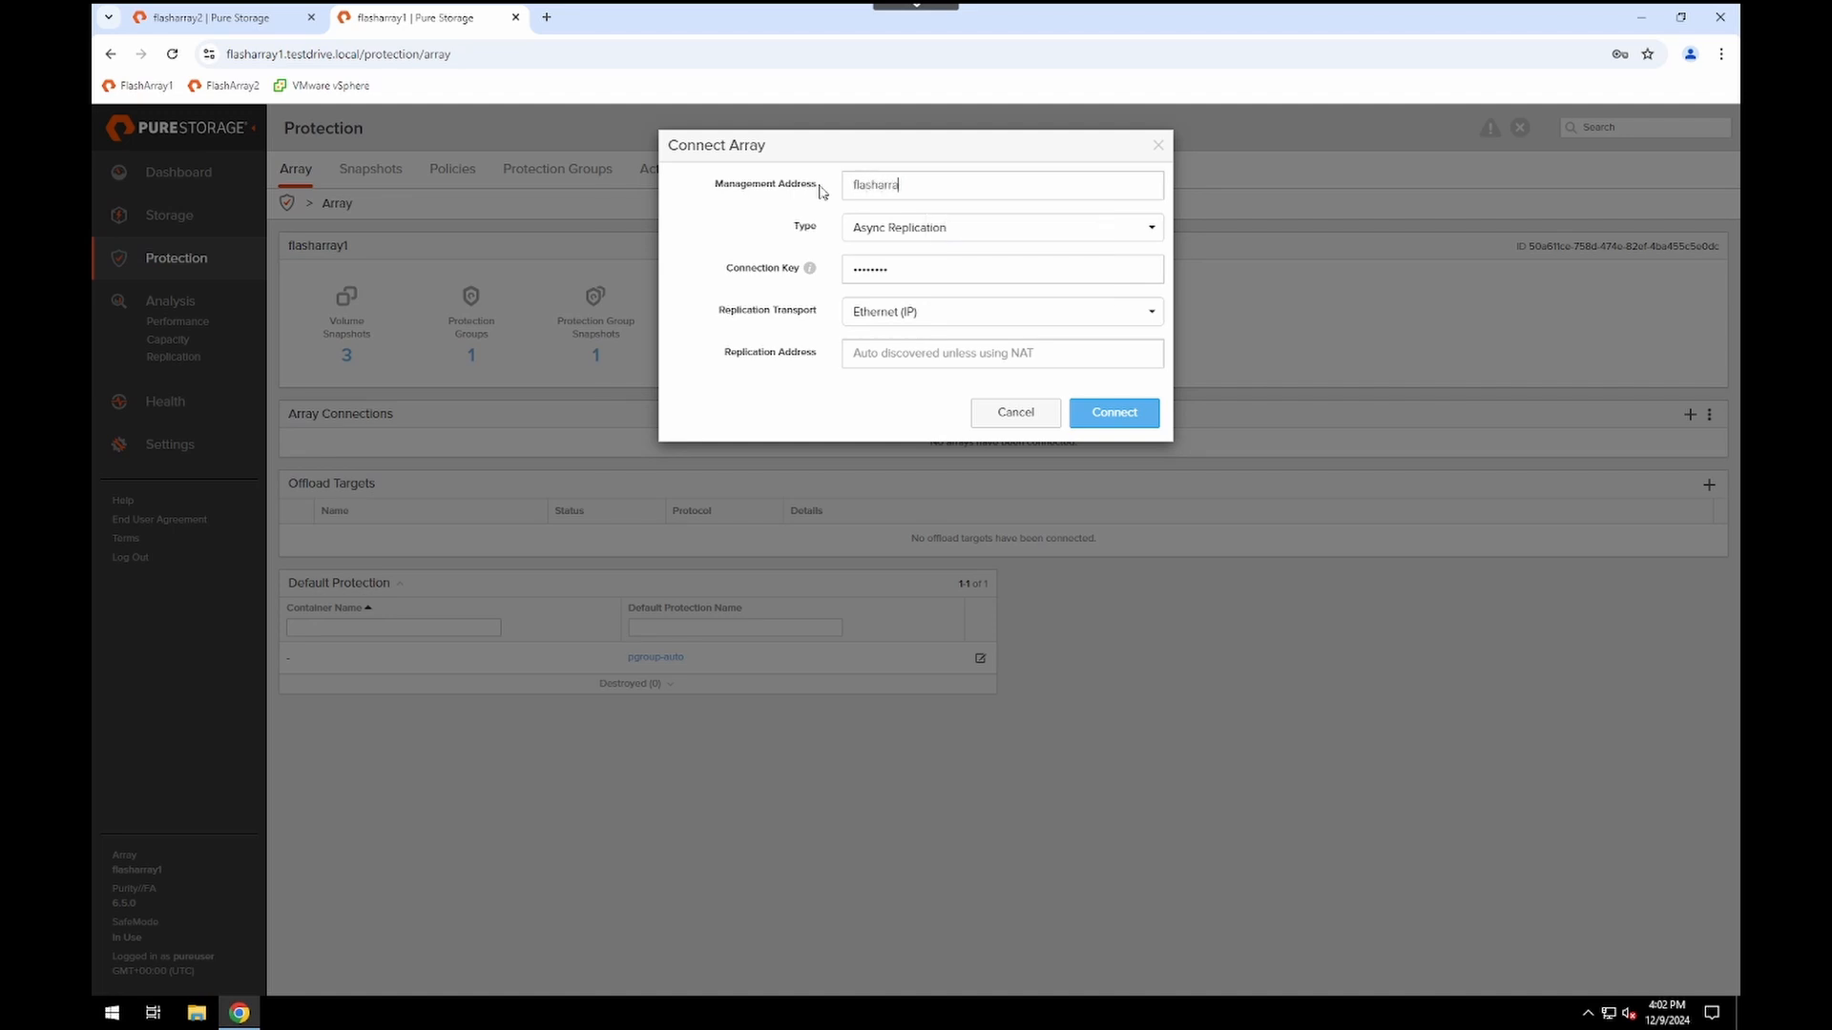
type("y2.testdrive.local")
left_click(932, 230)
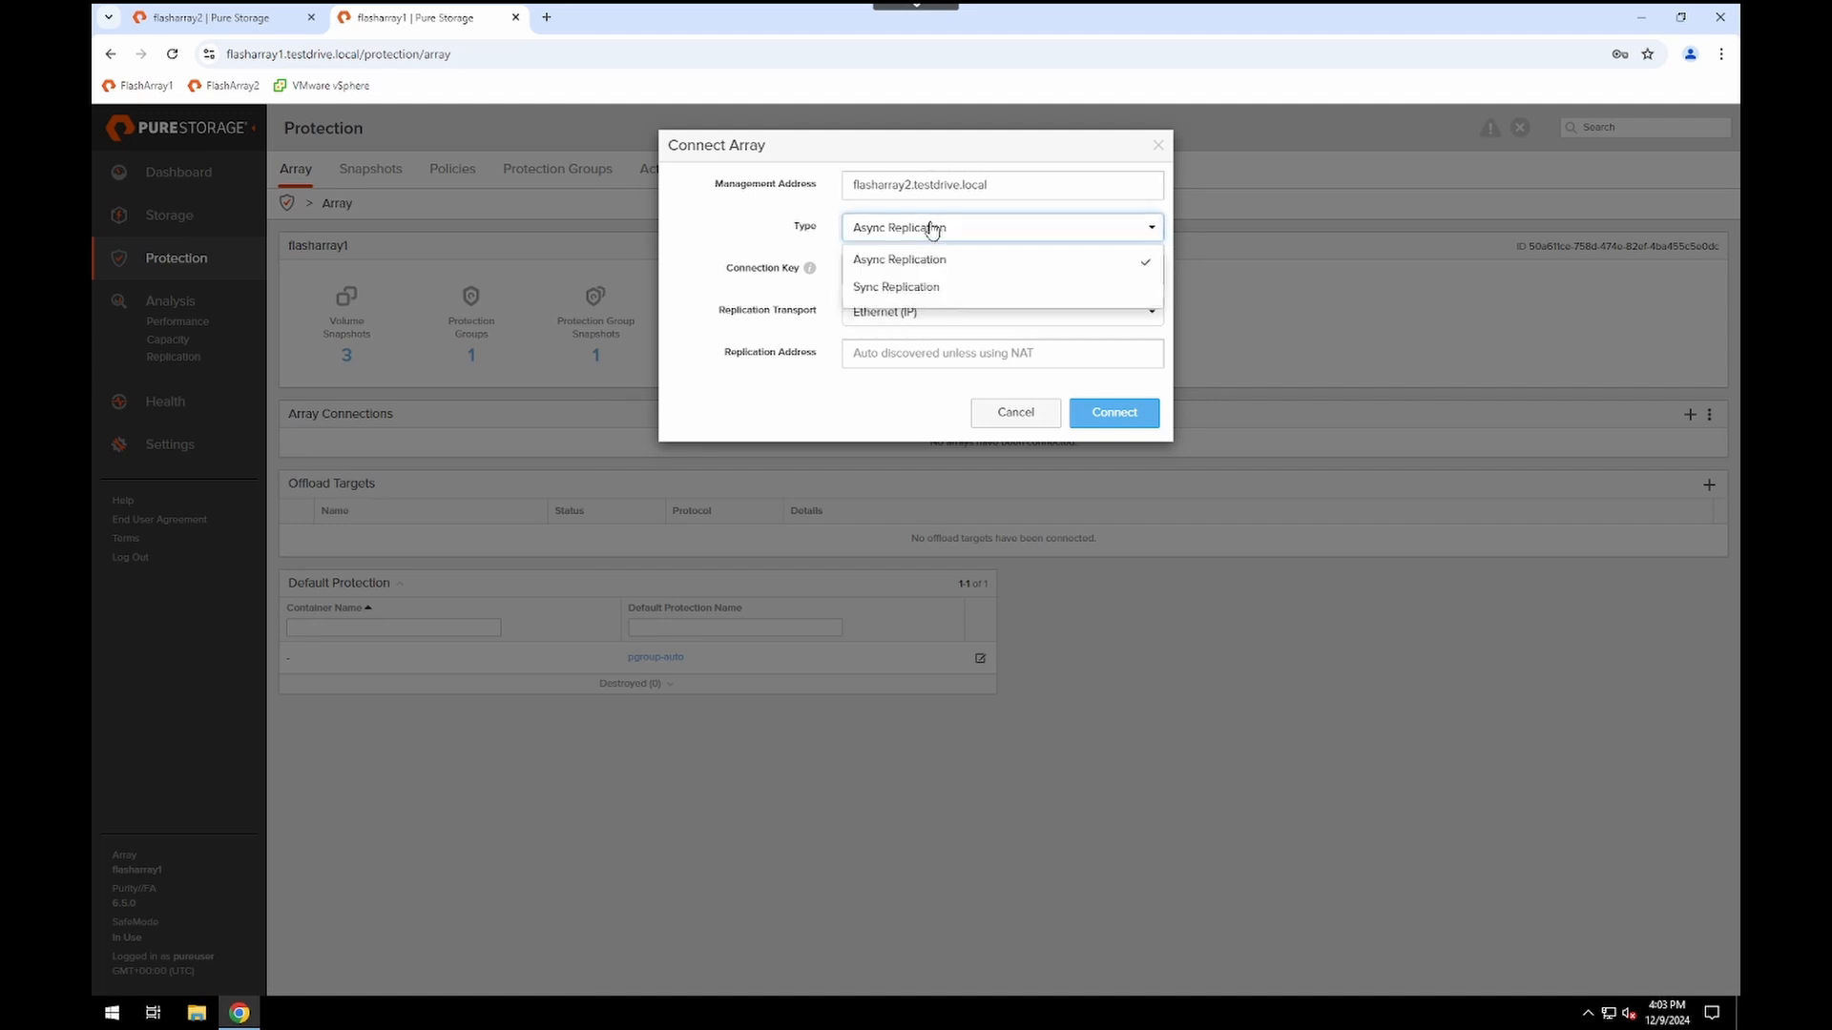
left_click(902, 288)
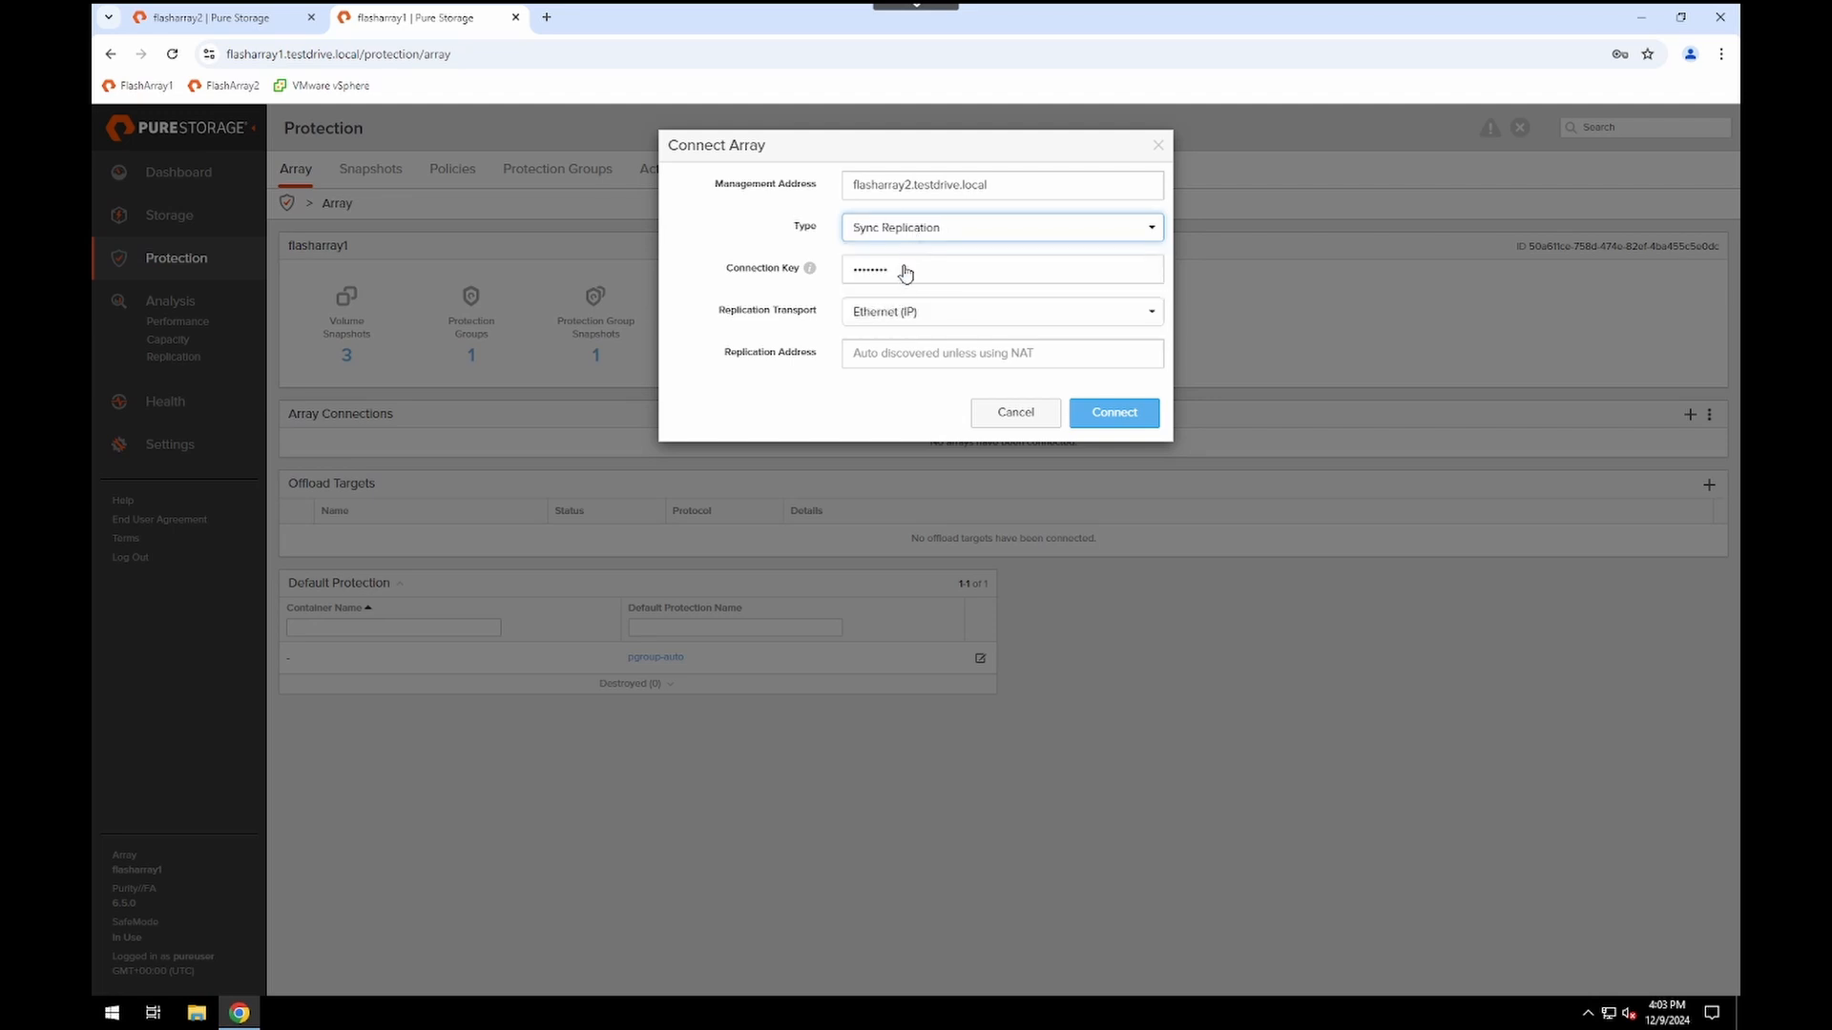
Replace the prefilled connection key with the key copied from flasharray2
left_click(905, 273)
key("BackSpace")
key("BackSpace")
key("BackSpace")
key("BackSpace")
key("BackSpace")
key("BackSpace")
key("BackSpace")
key("BackSpace")
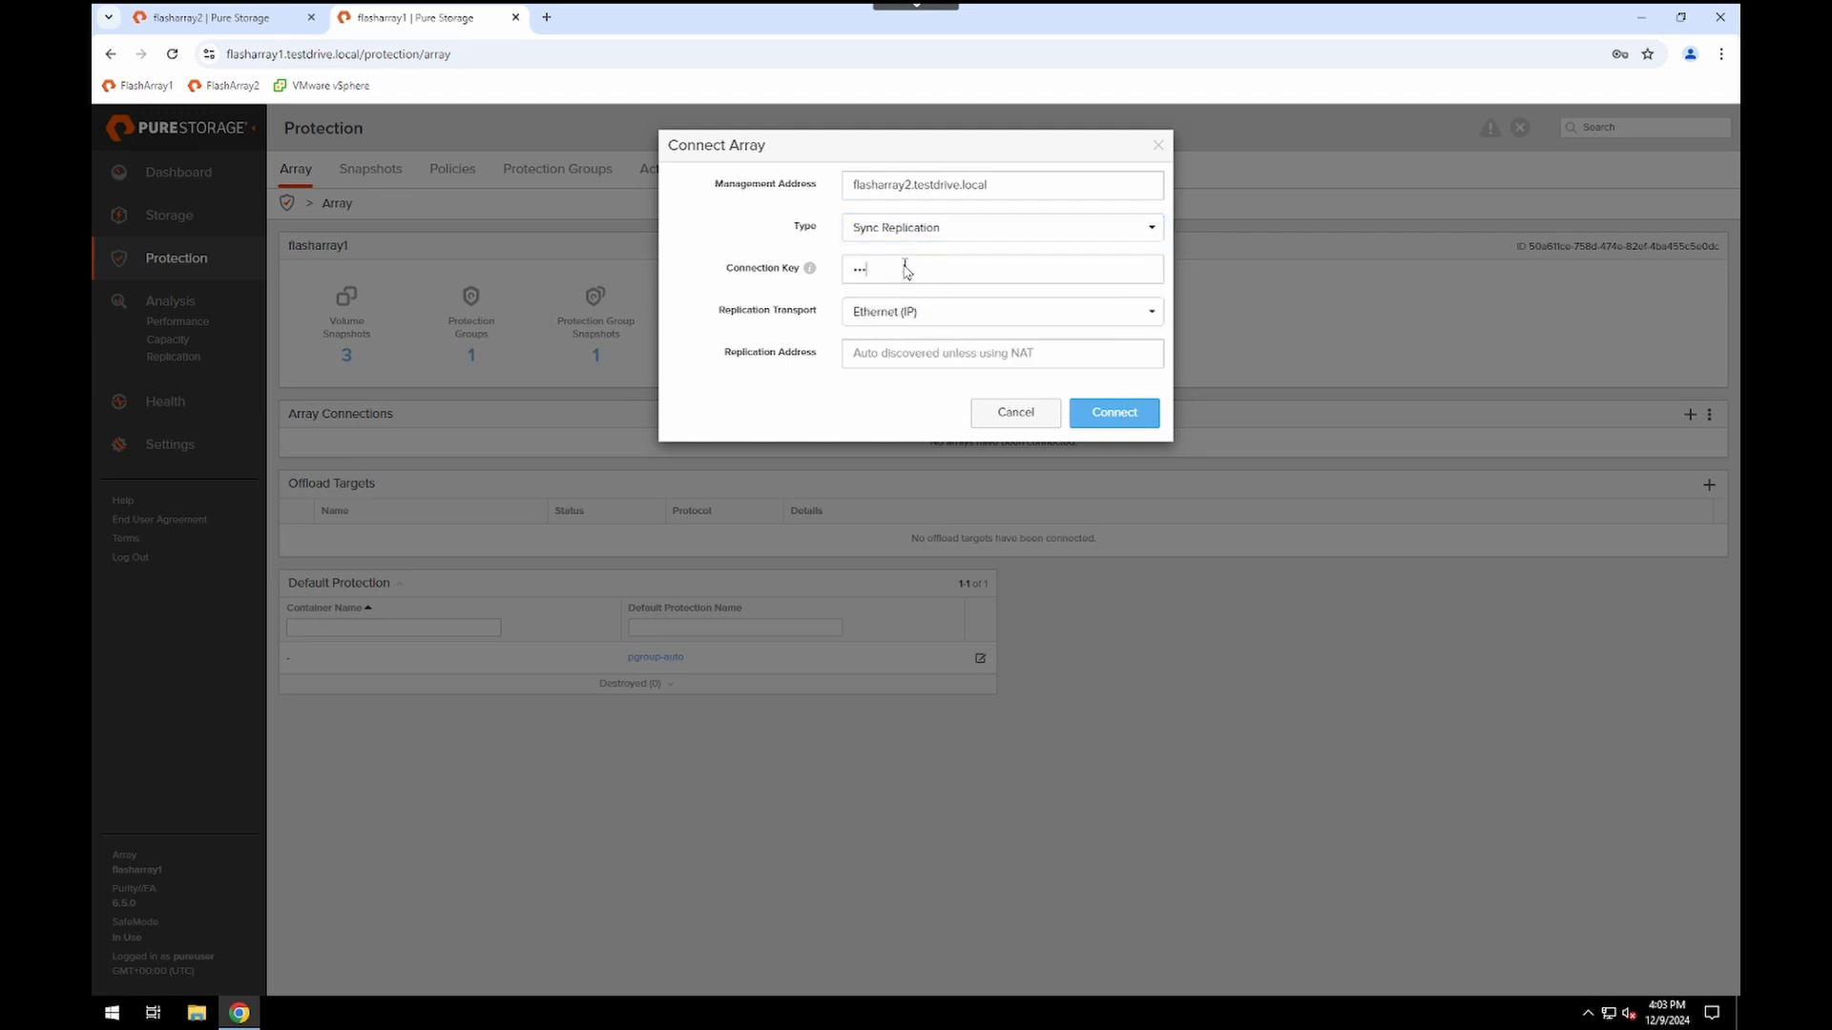
right_click(892, 275)
left_click(933, 481)
Connect flasharray1 to flasharray2 and dismiss the browser's offer to save the password
left_click(1114, 415)
left_click(1091, 419)
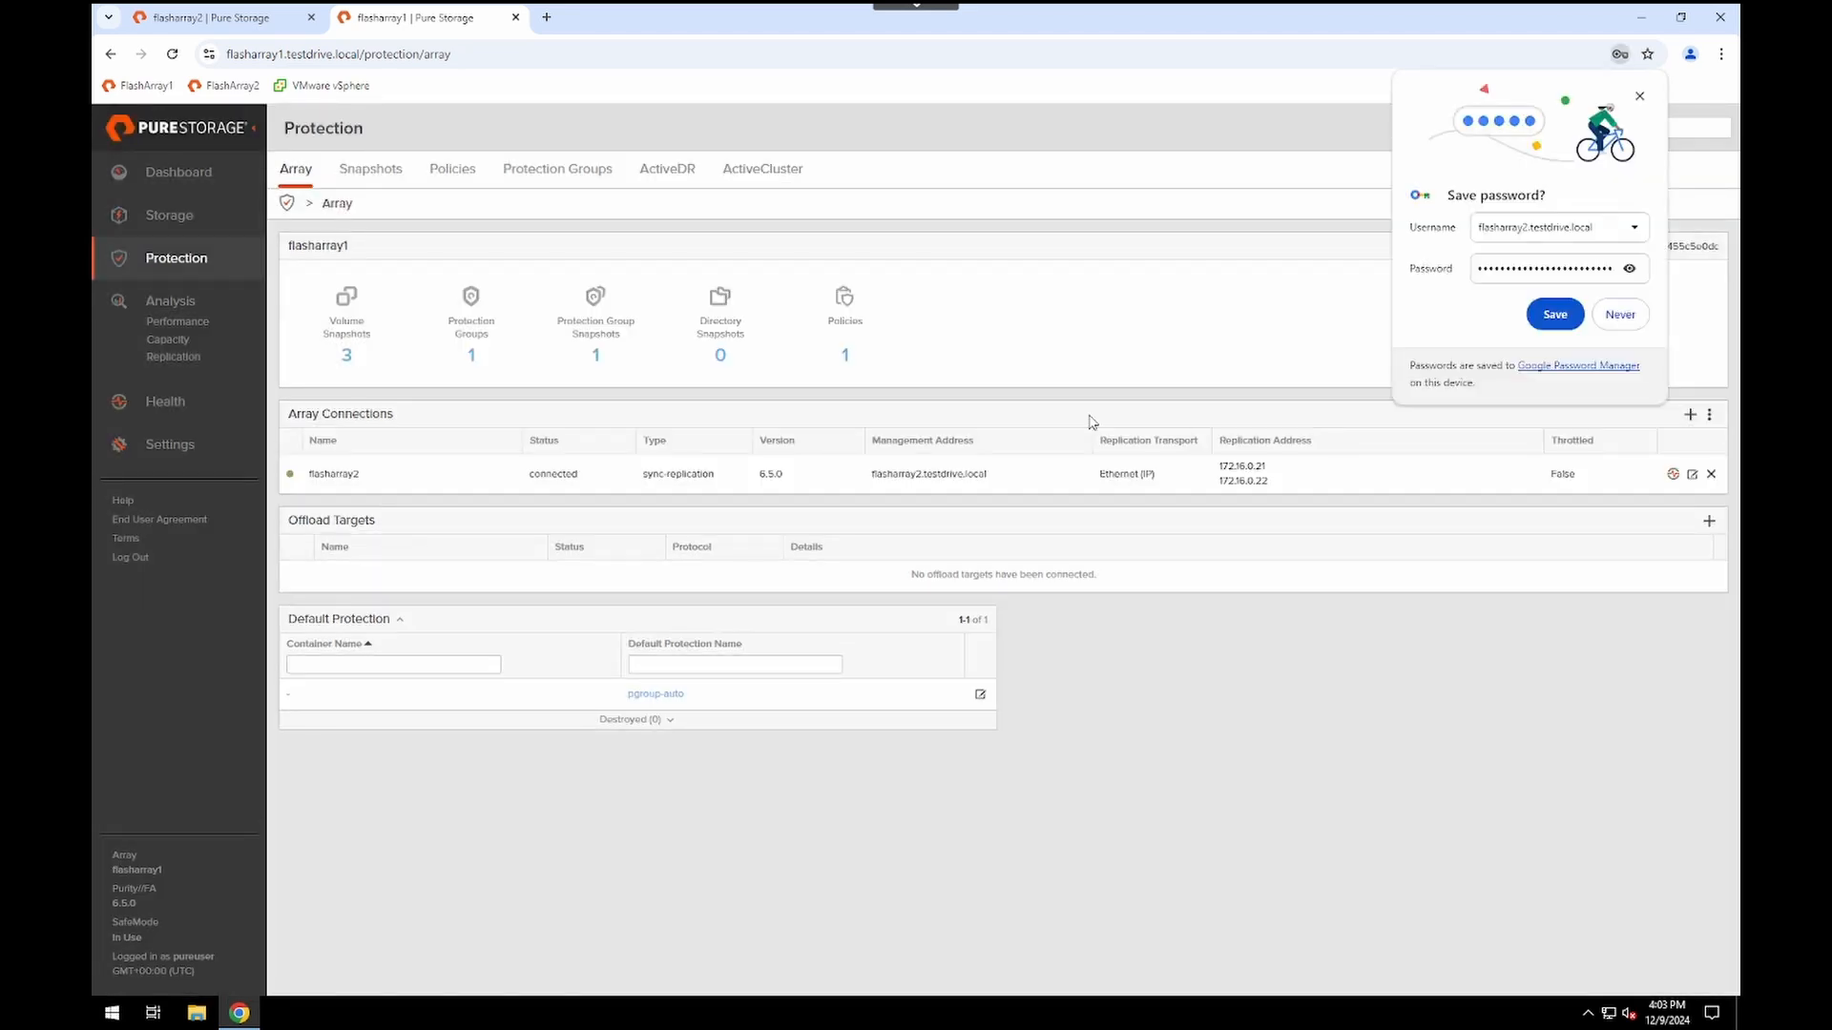
left_click(1639, 96)
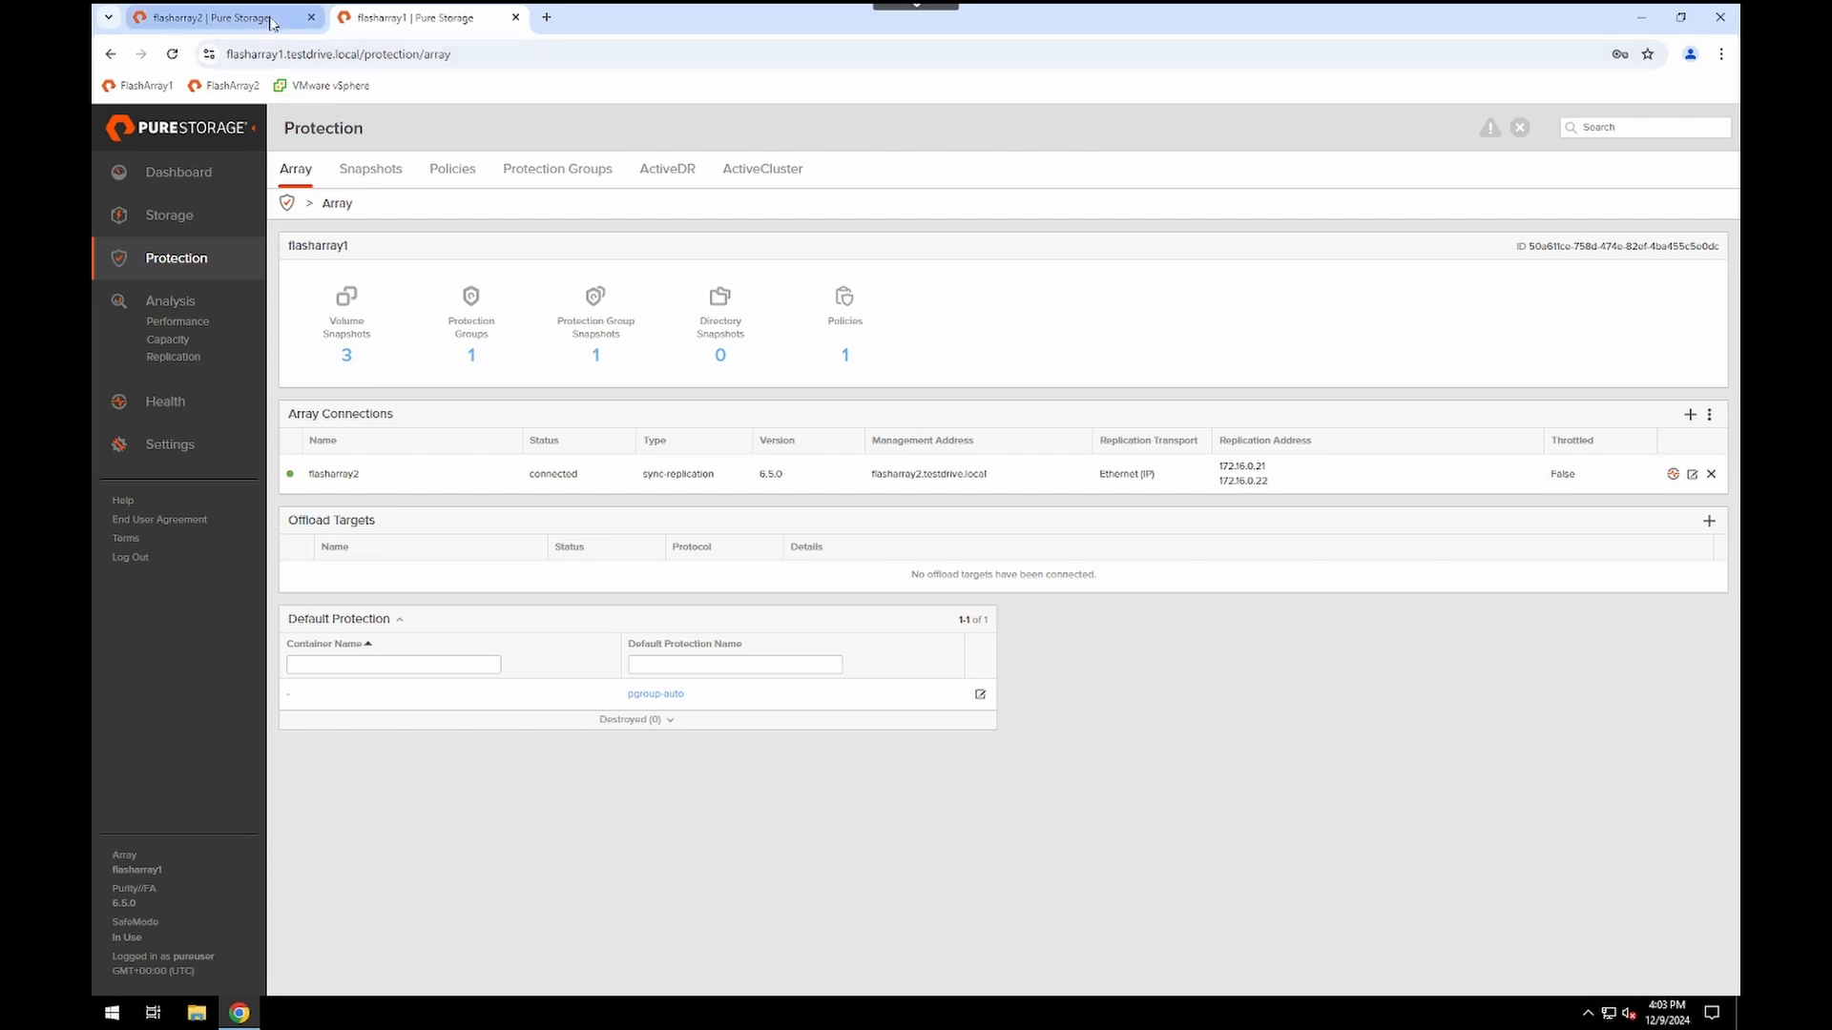
Refresh flasharray2's Protection page to check its array connections, and return to flasharray1
left_click(219, 18)
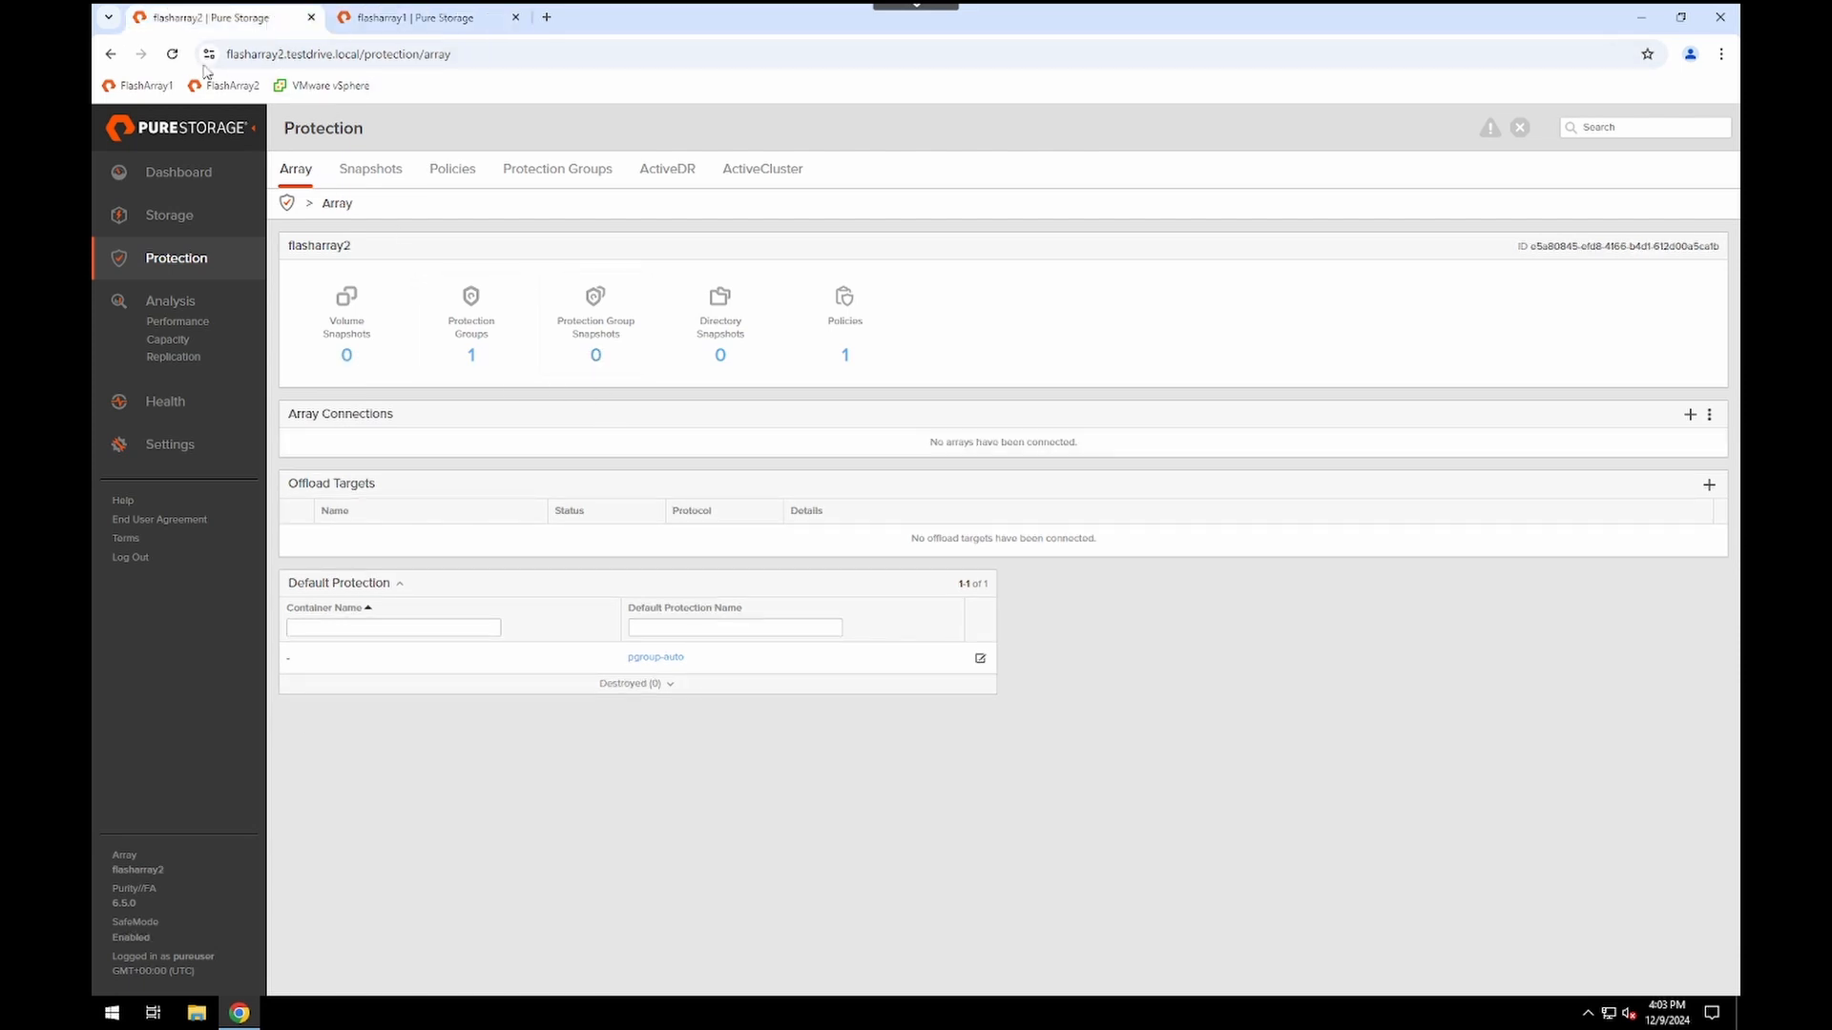
left_click(173, 54)
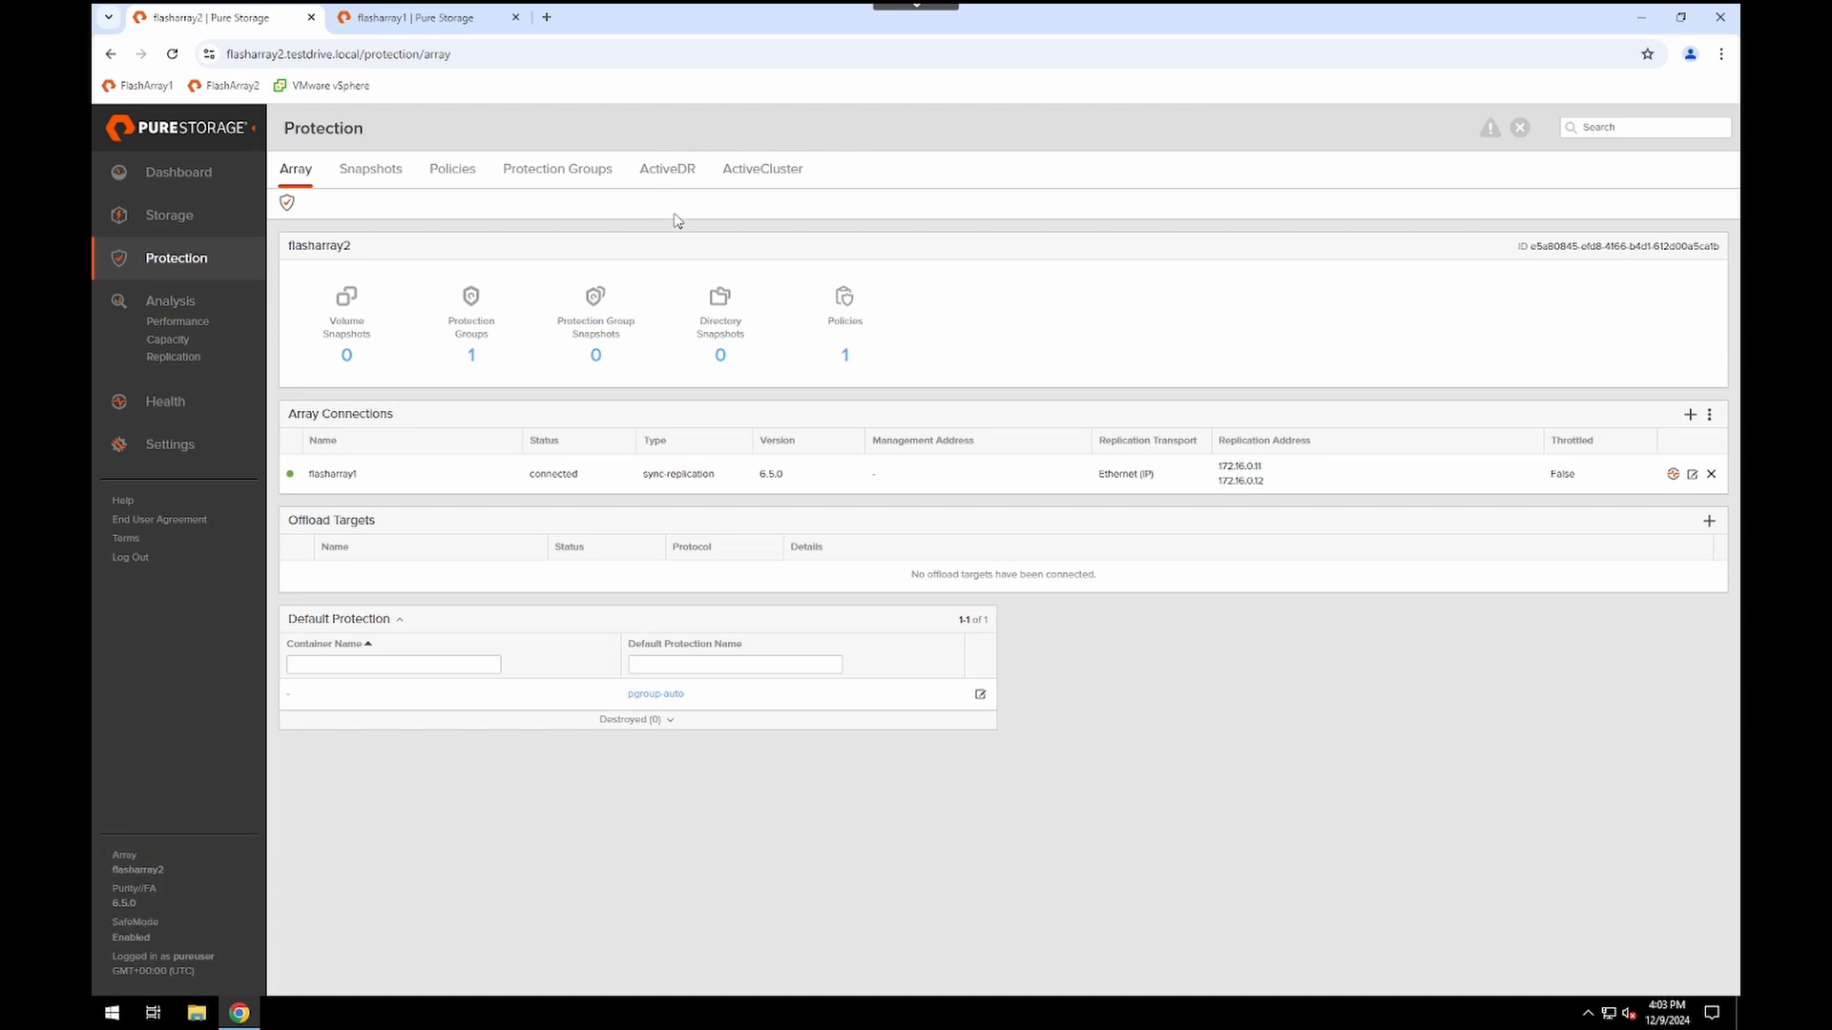
left_click(405, 19)
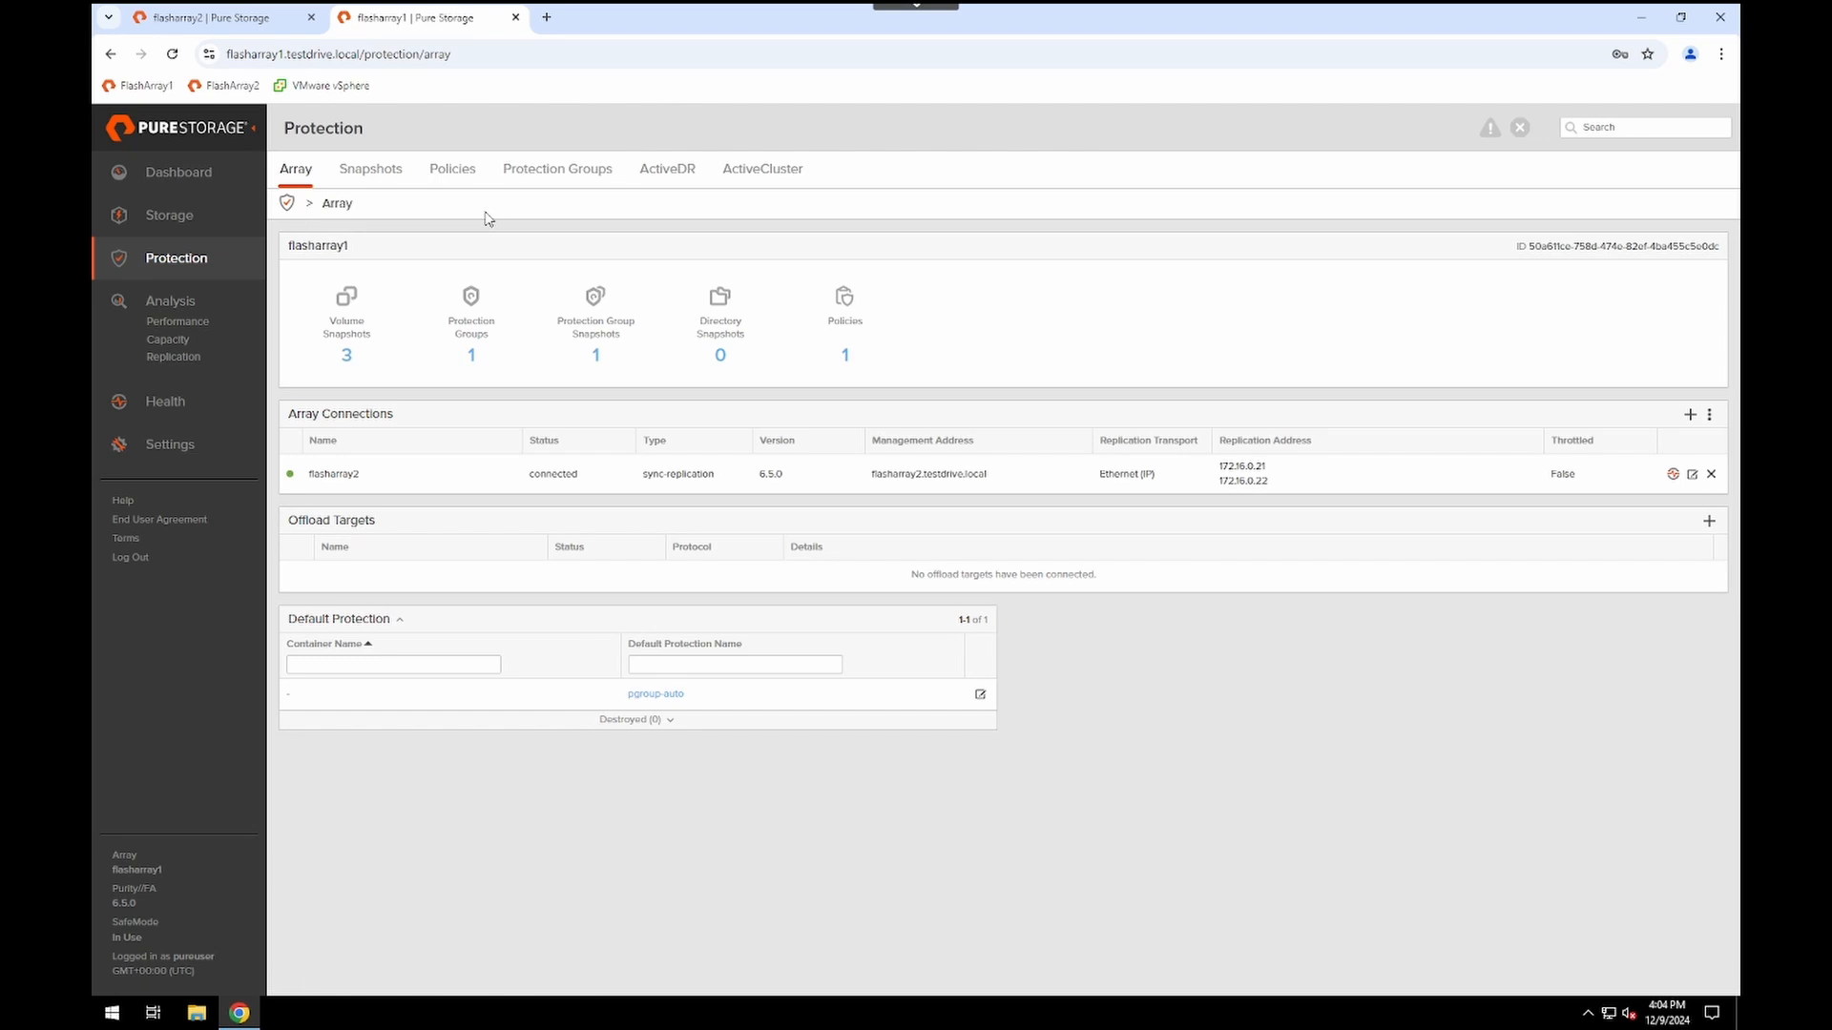
Create a storage pod named pod-demo-langer on flasharray1
left_click(171, 232)
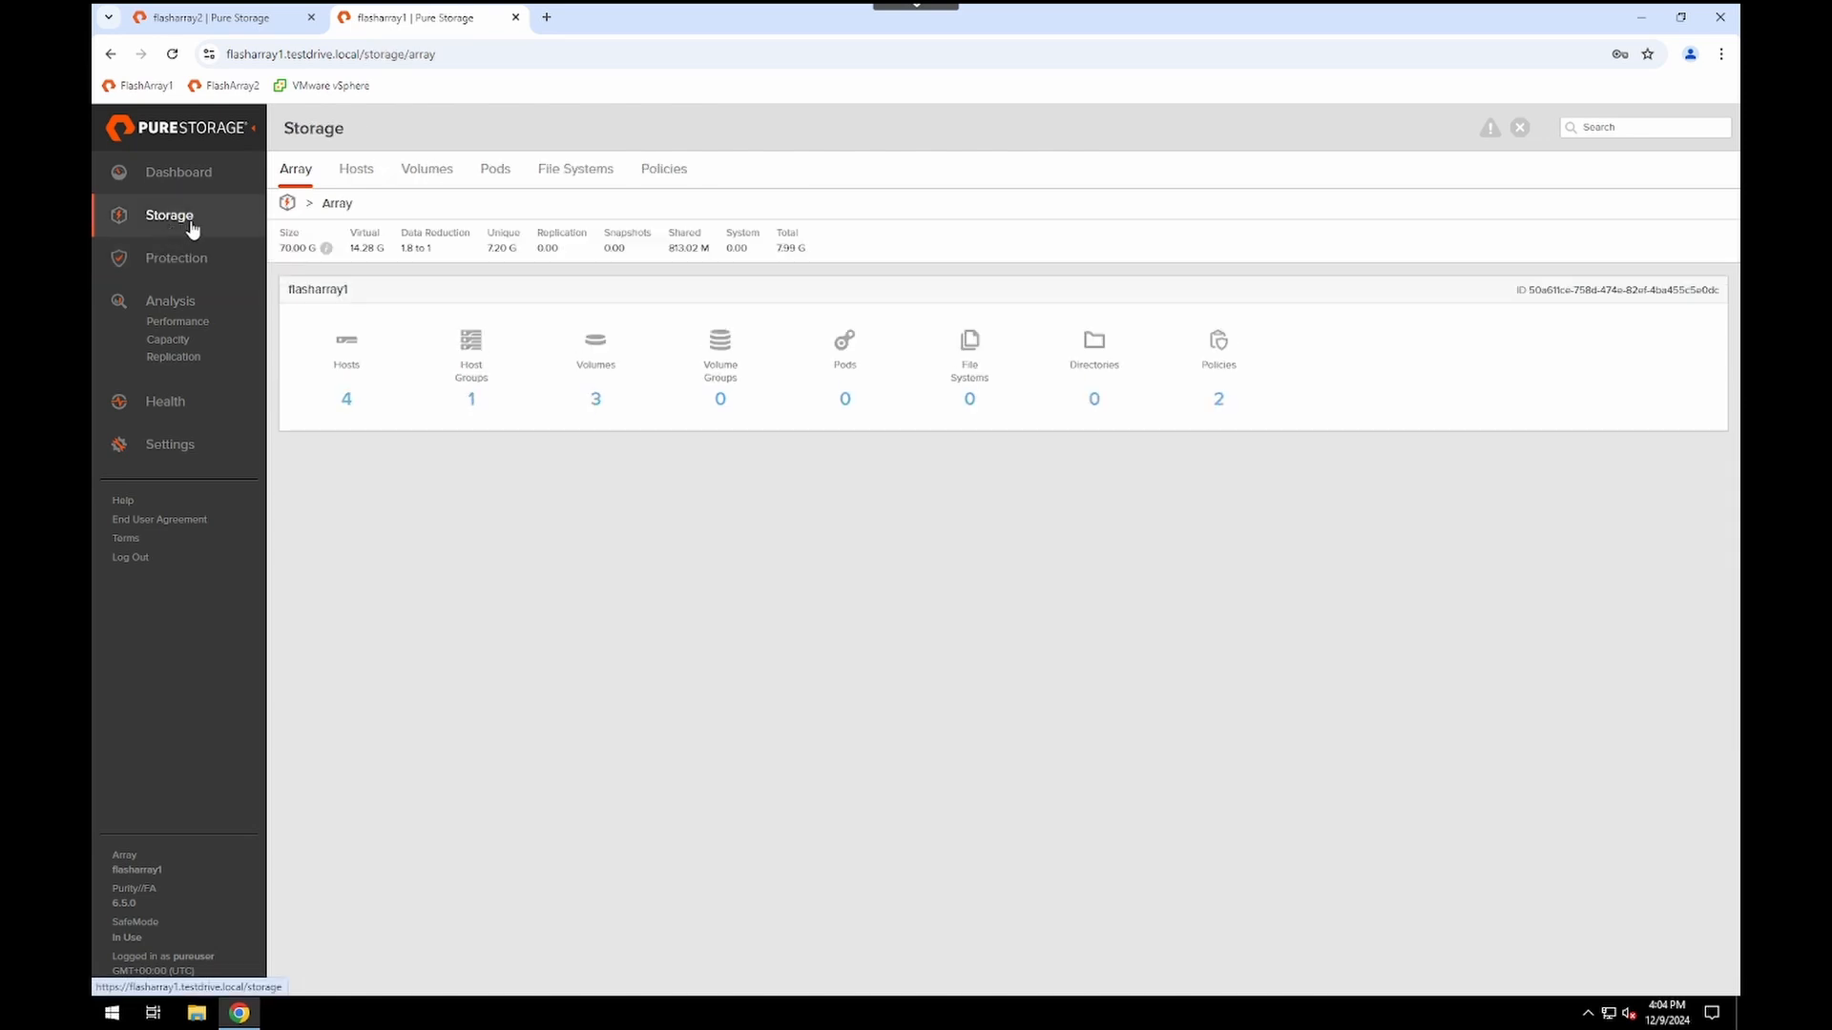
left_click(488, 183)
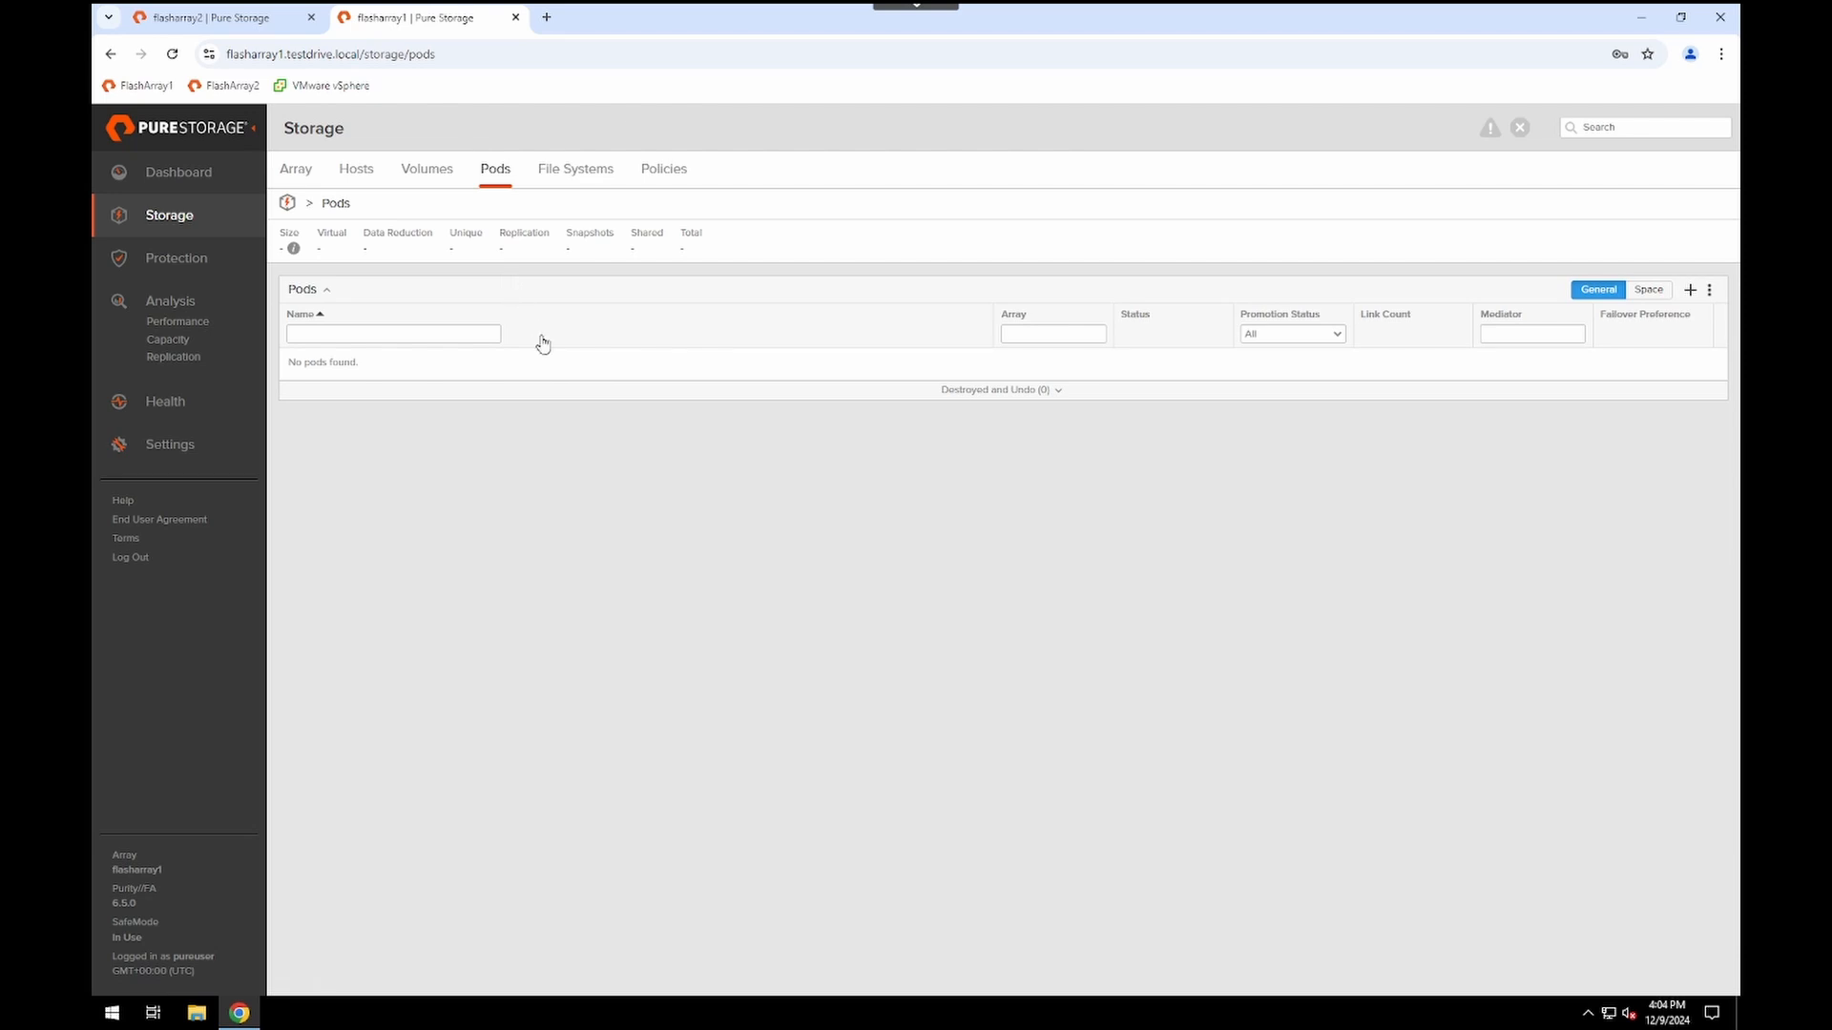
left_click(1688, 296)
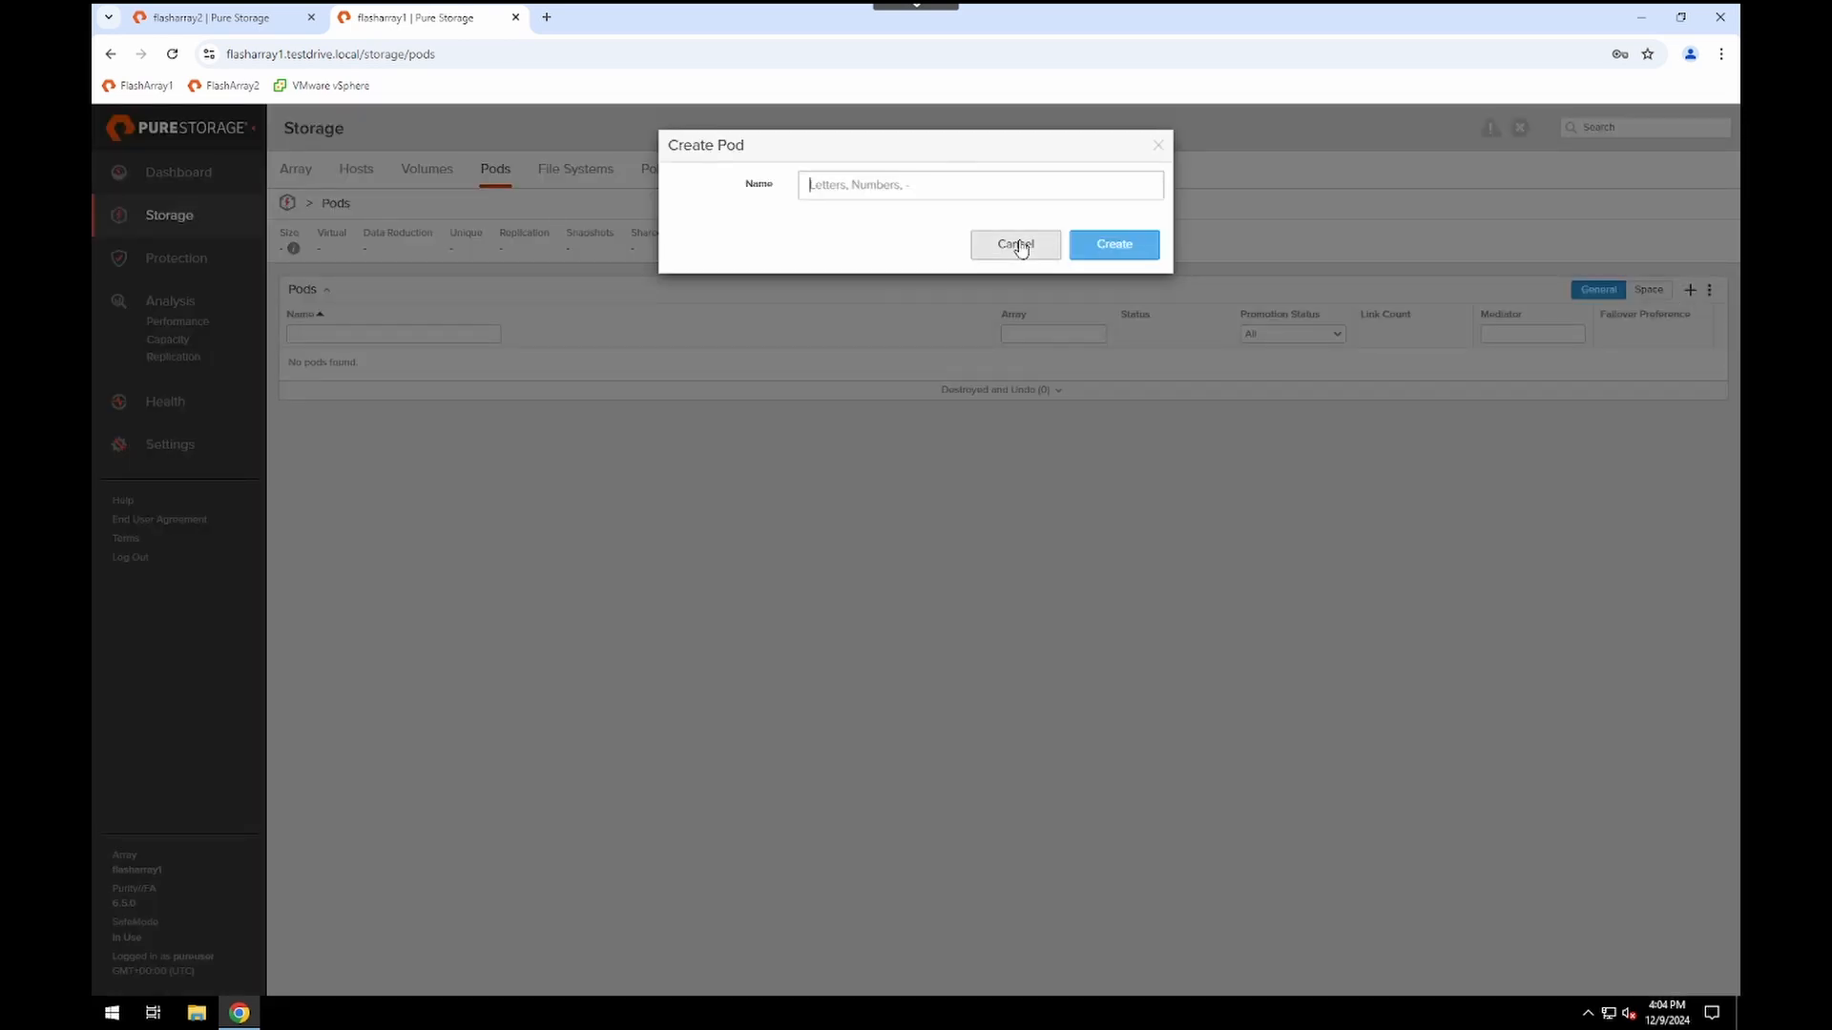
type("pod-demo-langer")
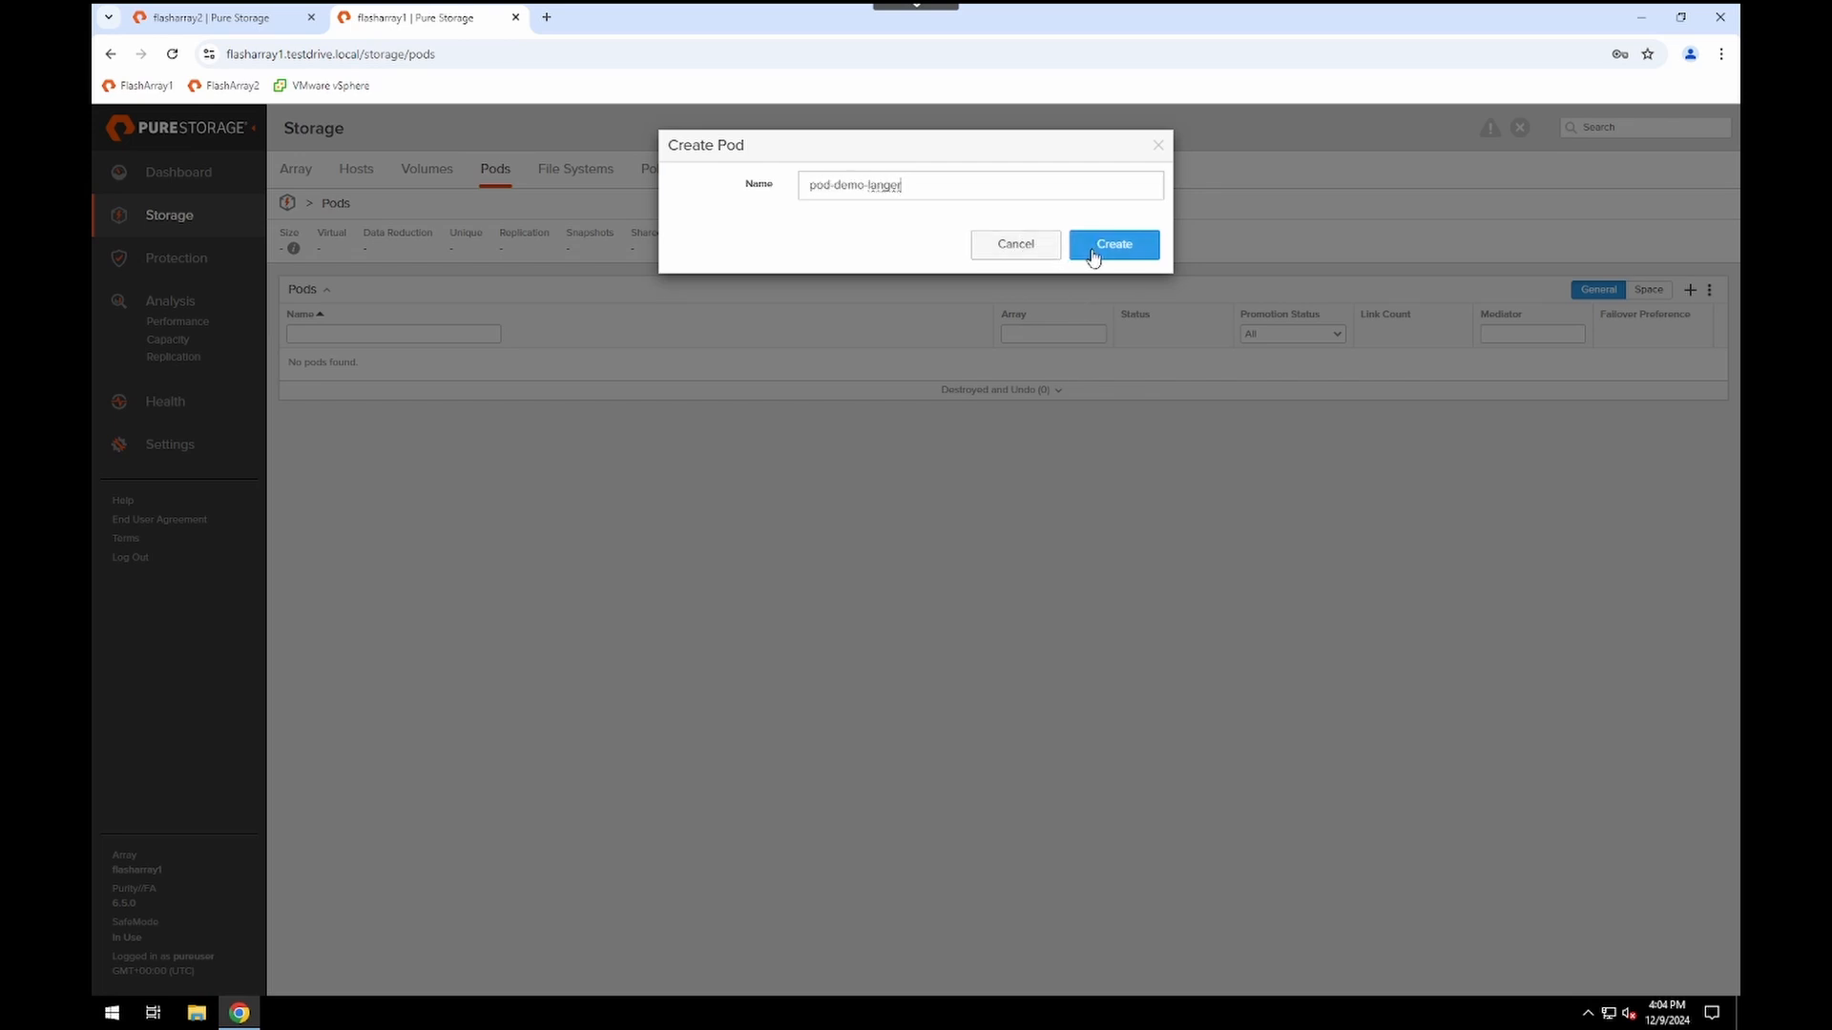
left_click(1094, 250)
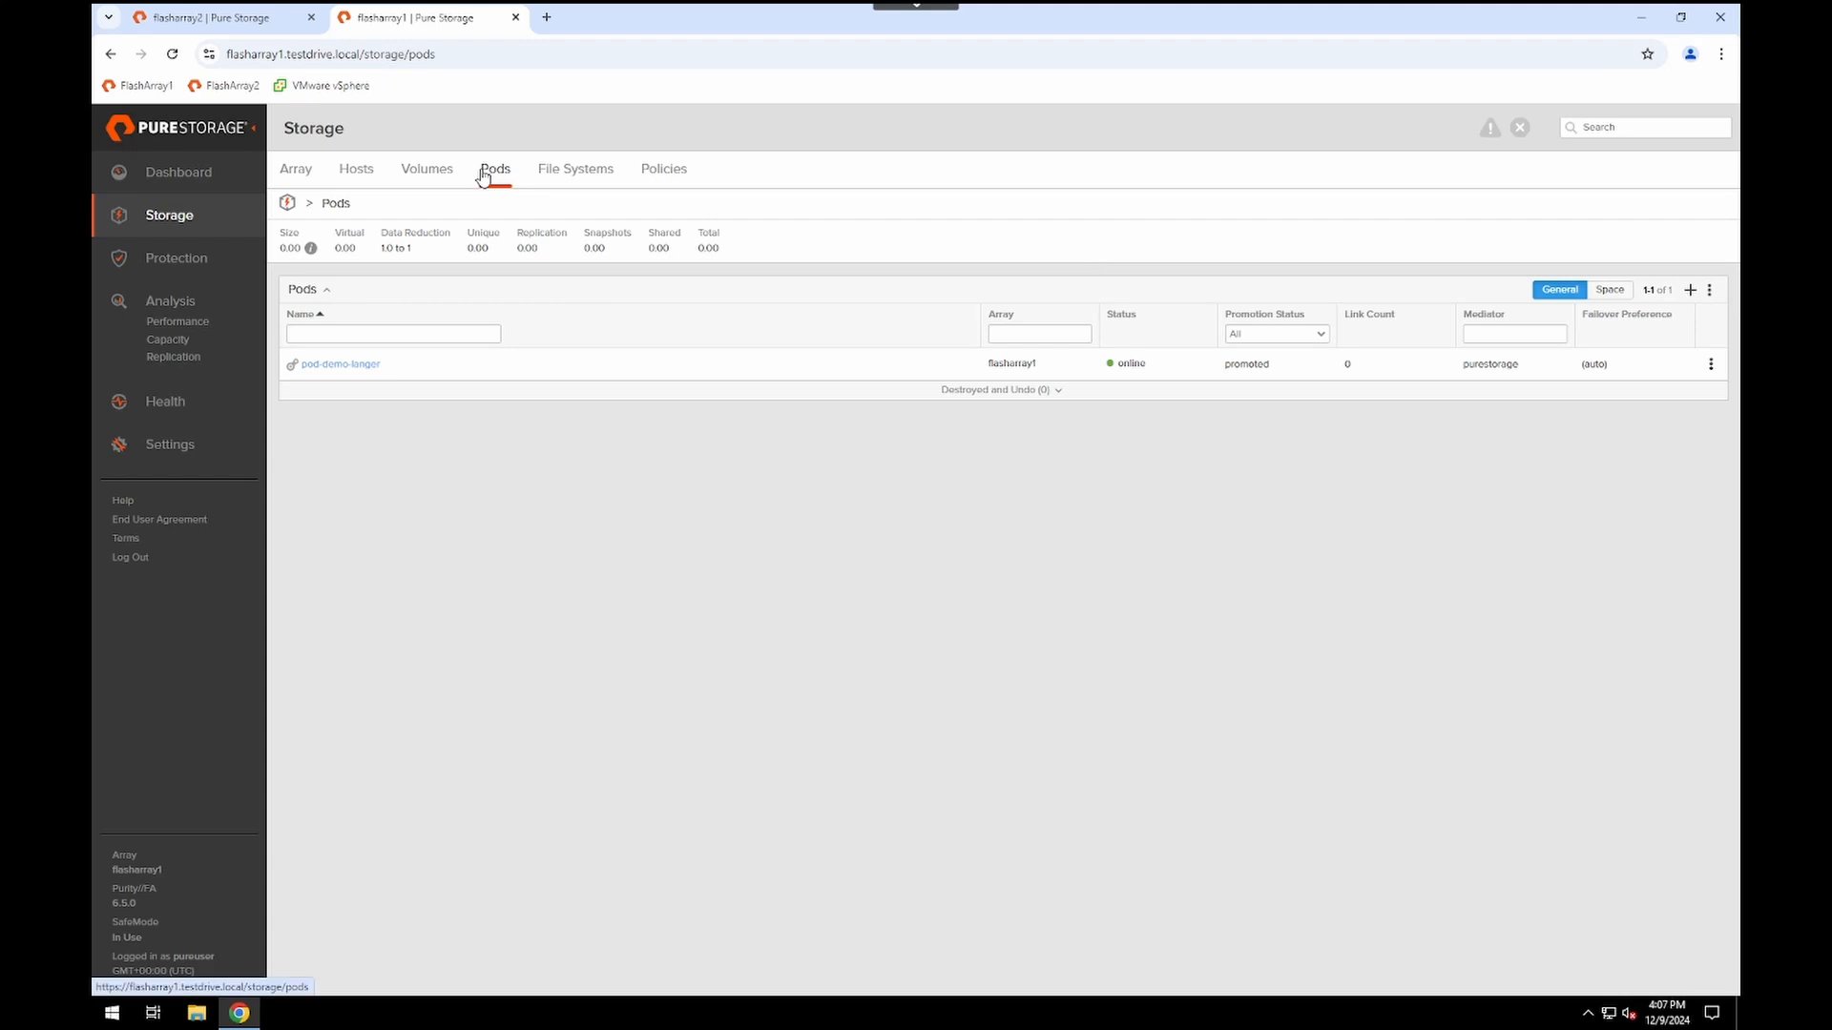
Move WindowsVol1 into pod-demo-langer and add it to the protection group pod-demo-langer::pgroup-auto
left_click(361, 366)
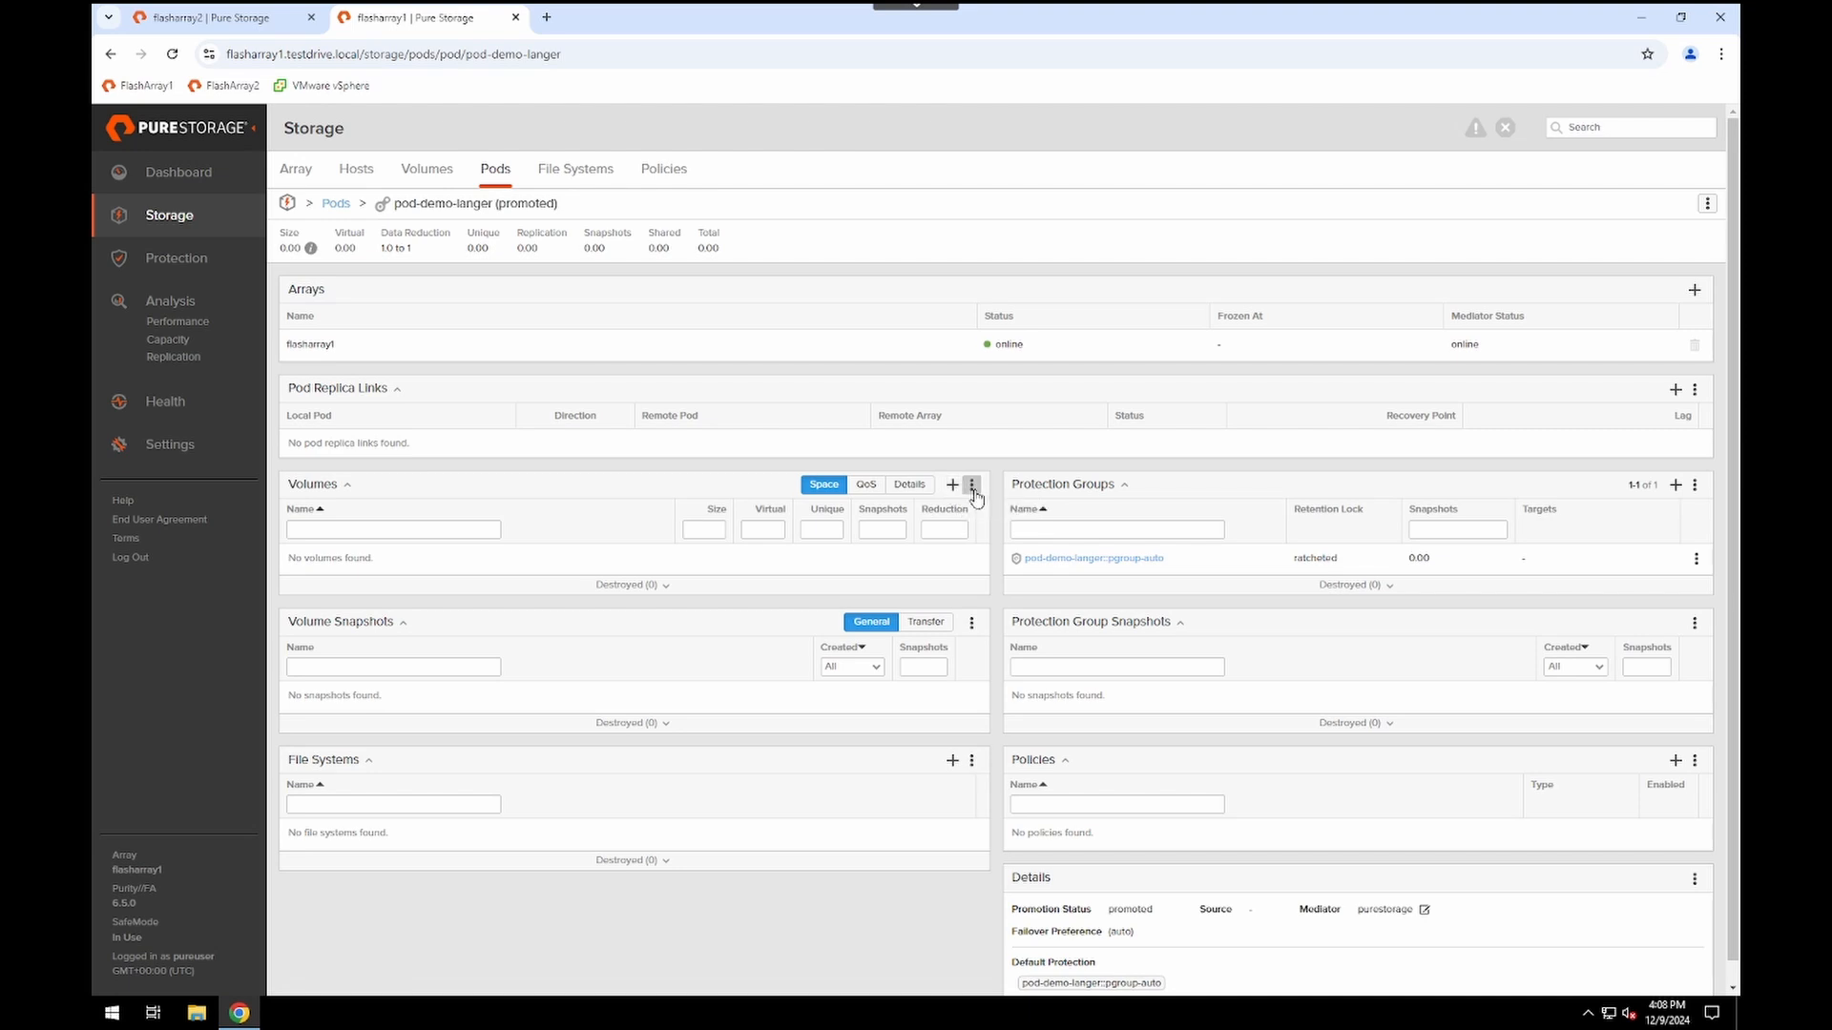
left_click(972, 485)
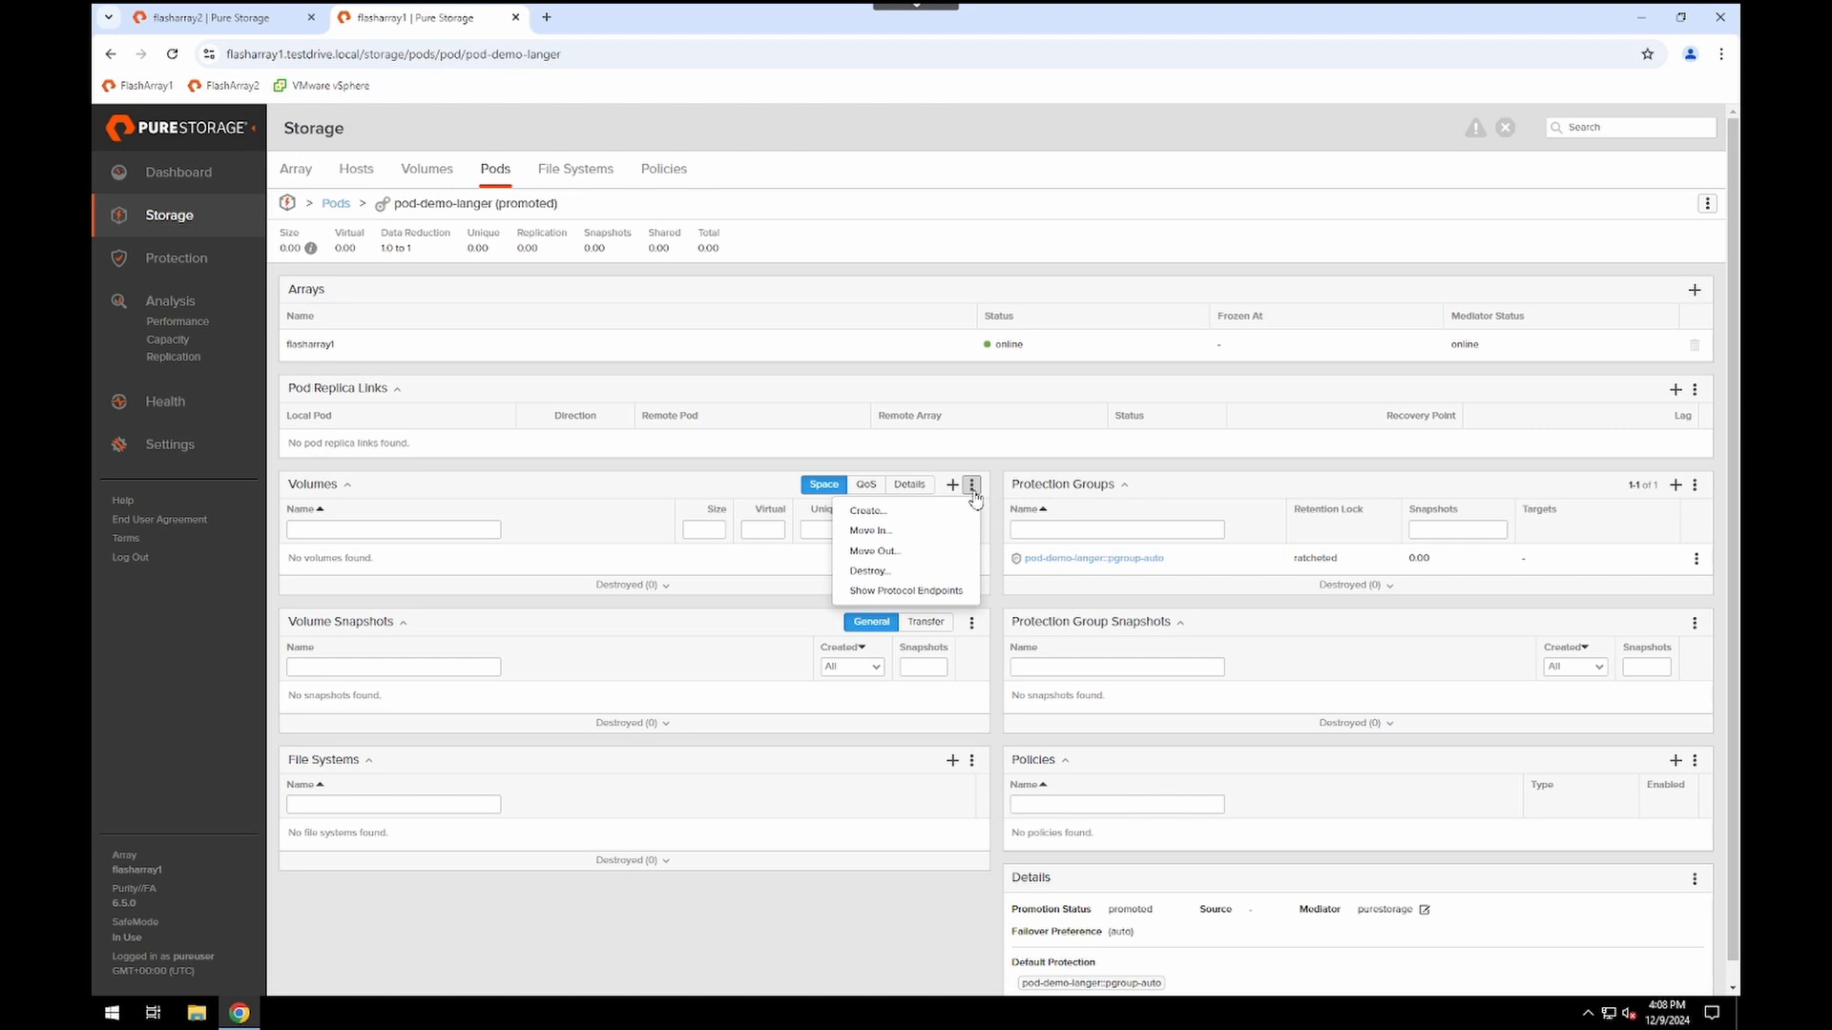
left_click(888, 531)
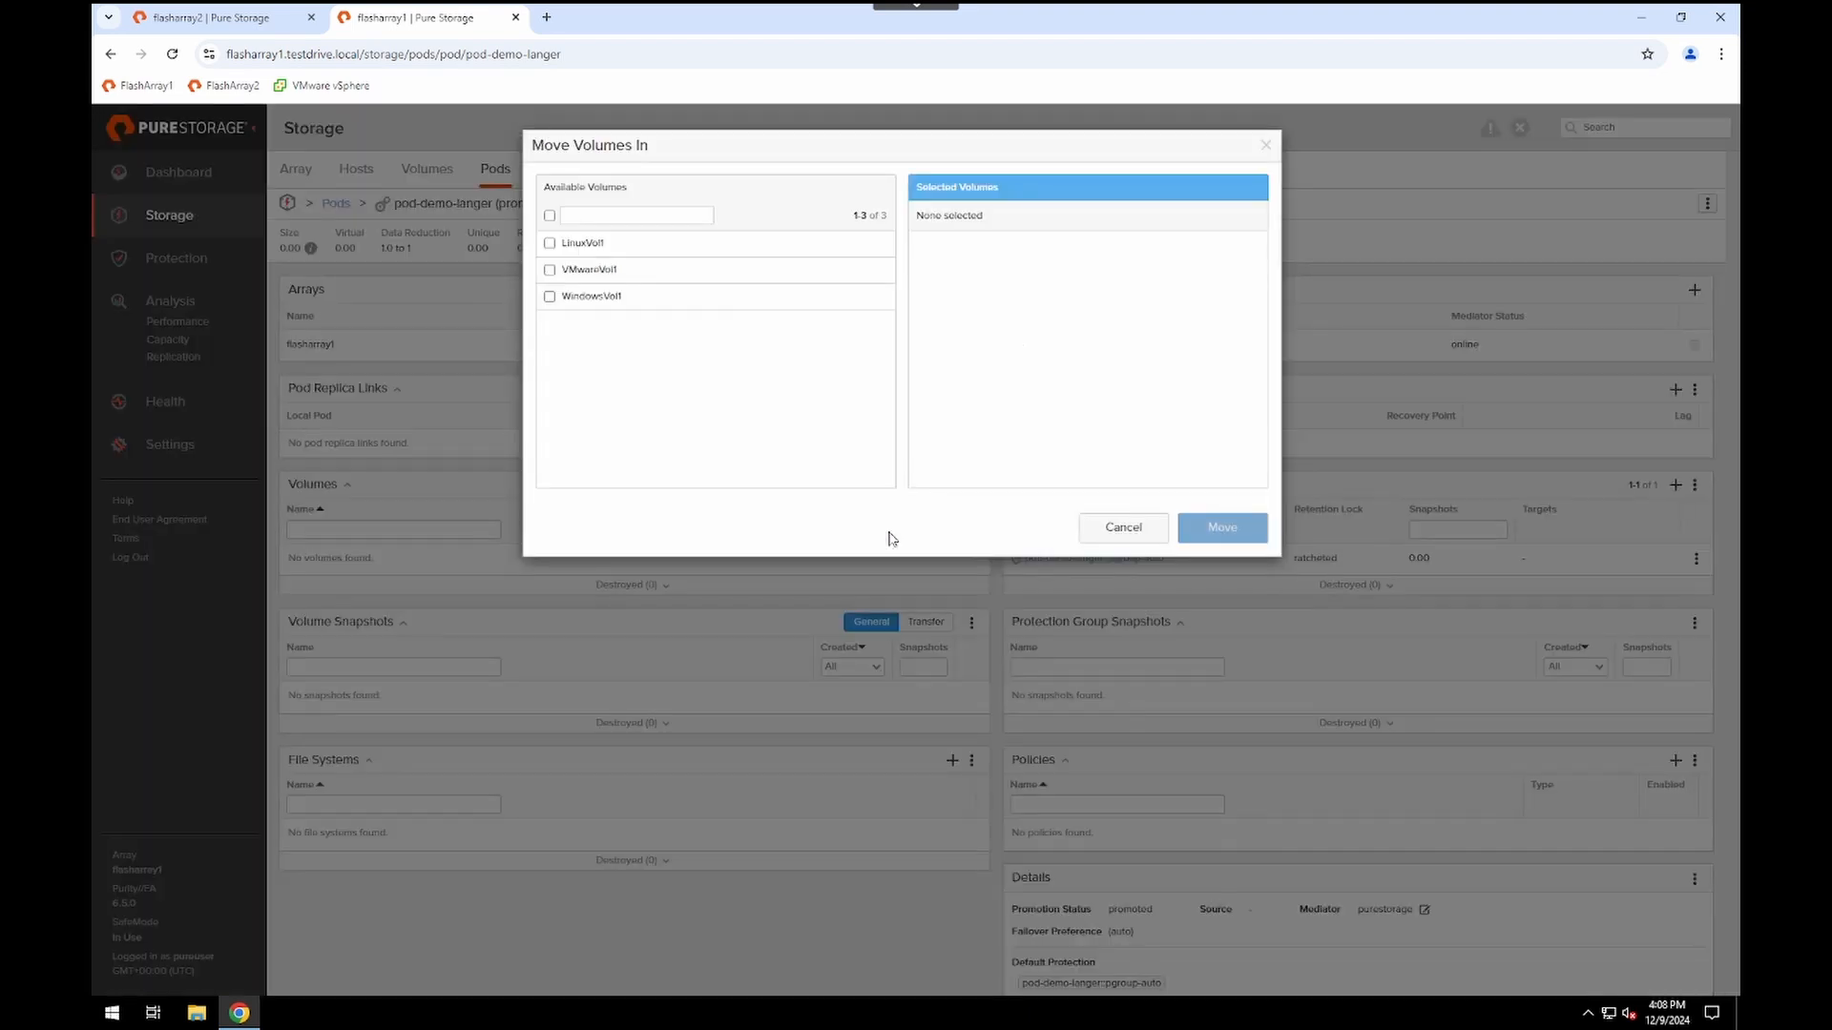
left_click(549, 297)
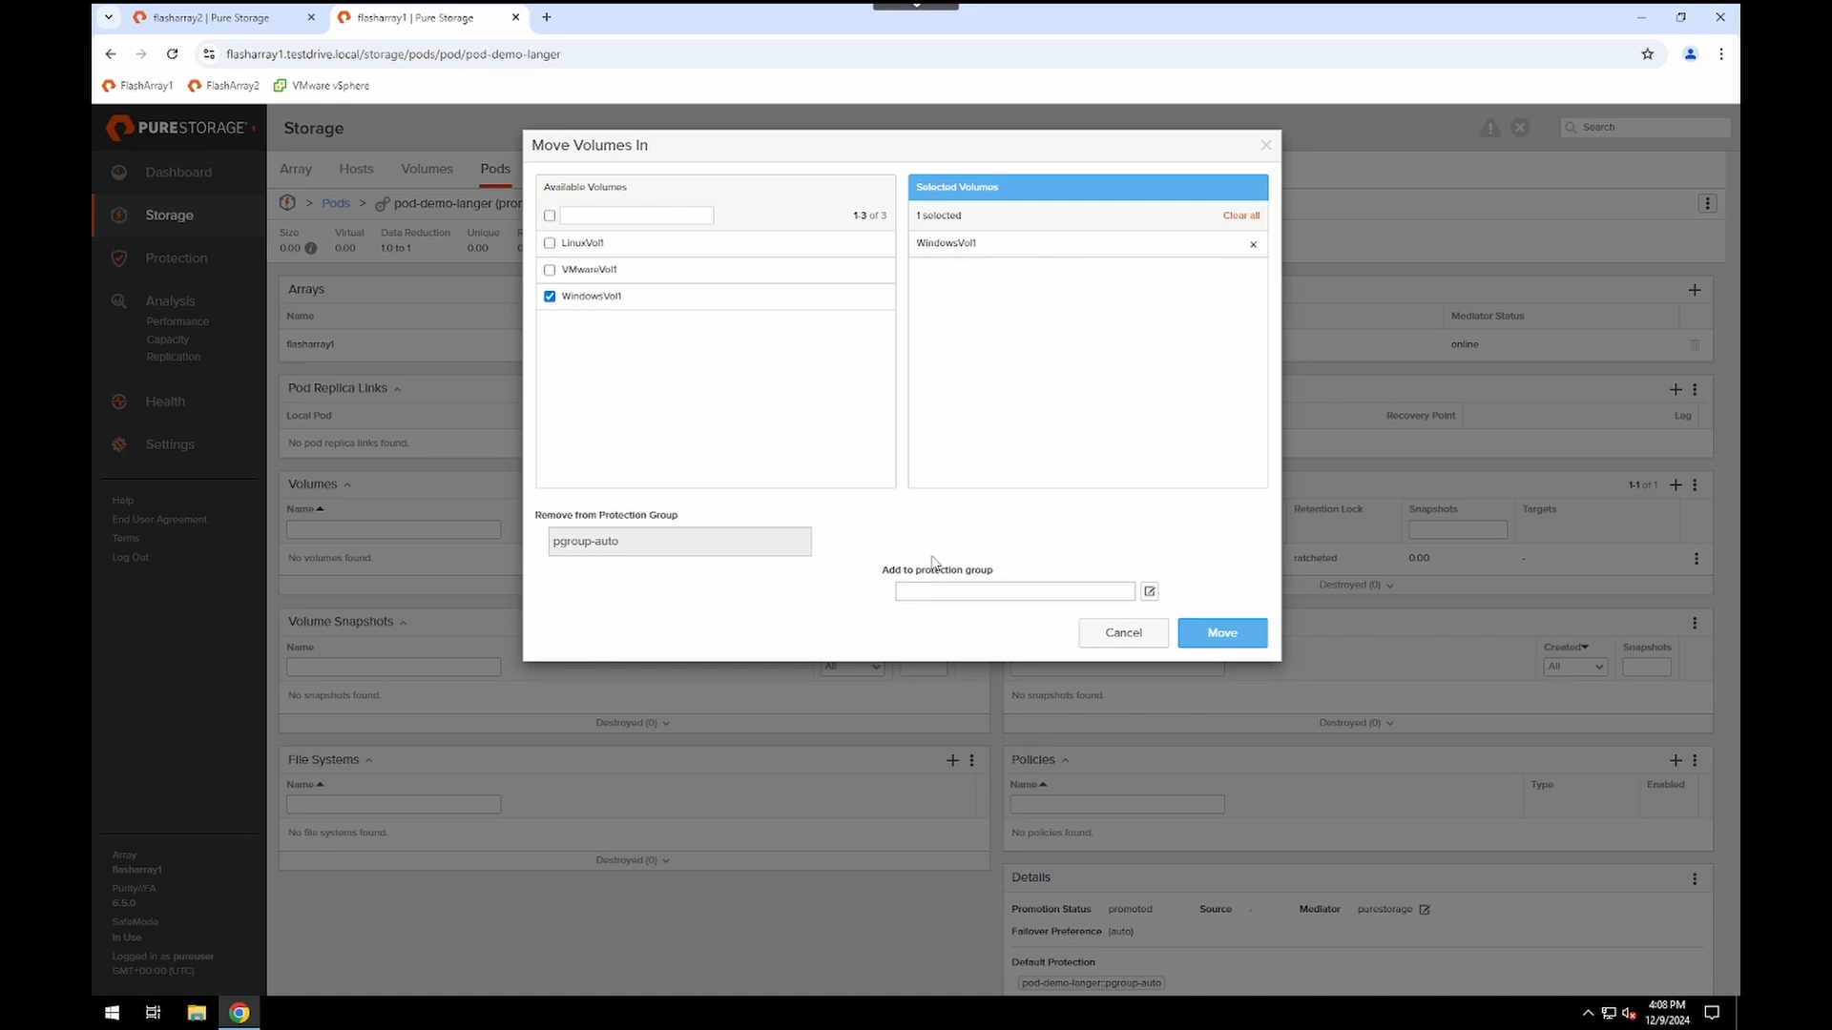
left_click(1150, 591)
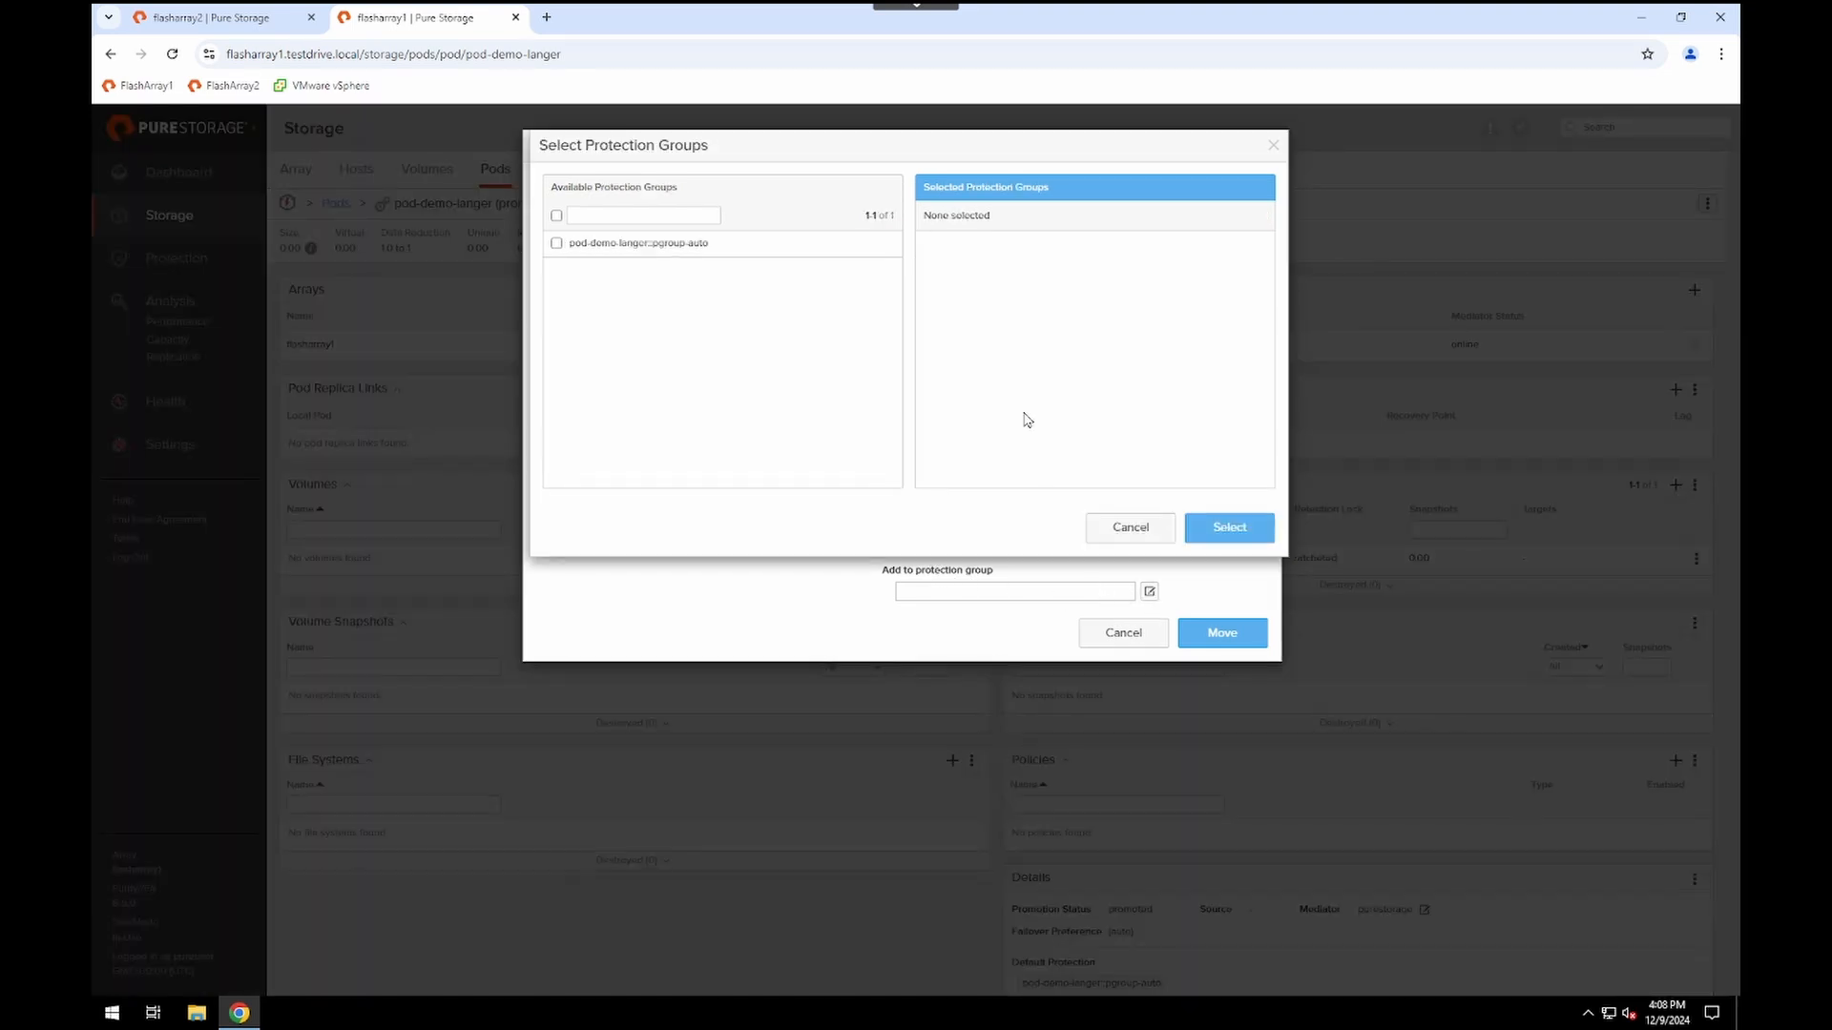
left_click(557, 243)
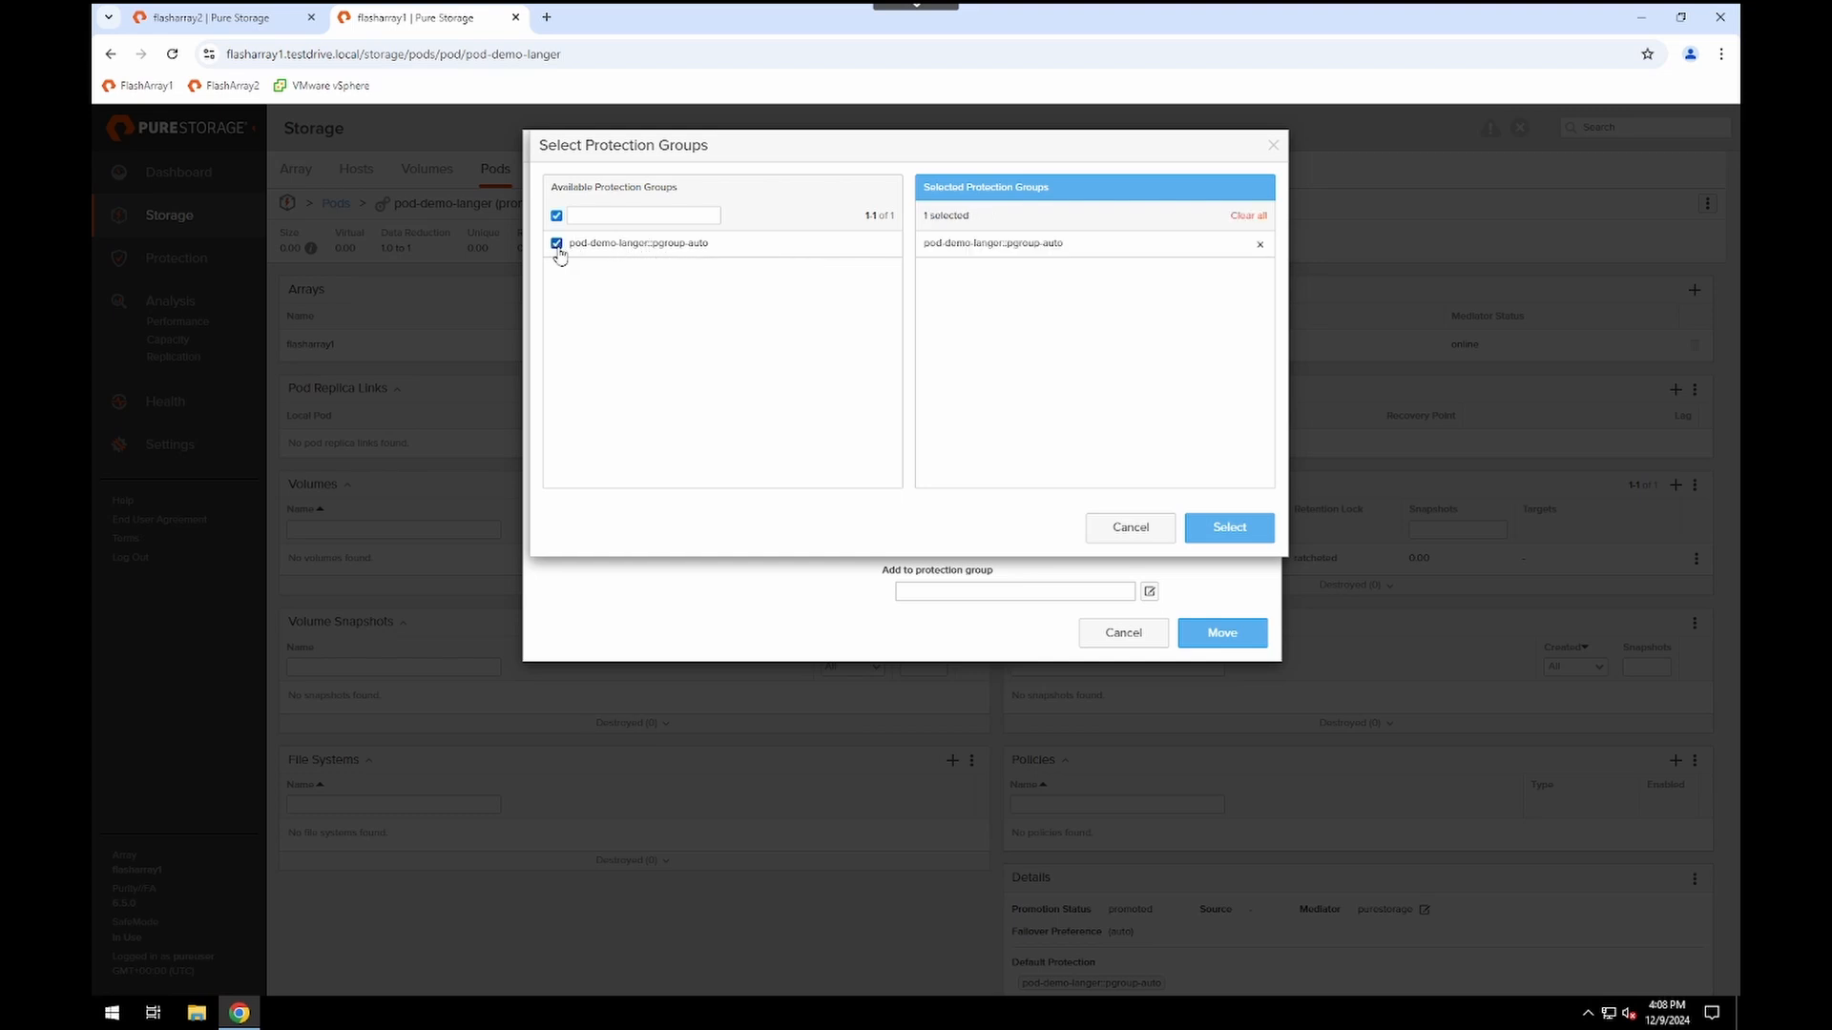
left_click(1229, 527)
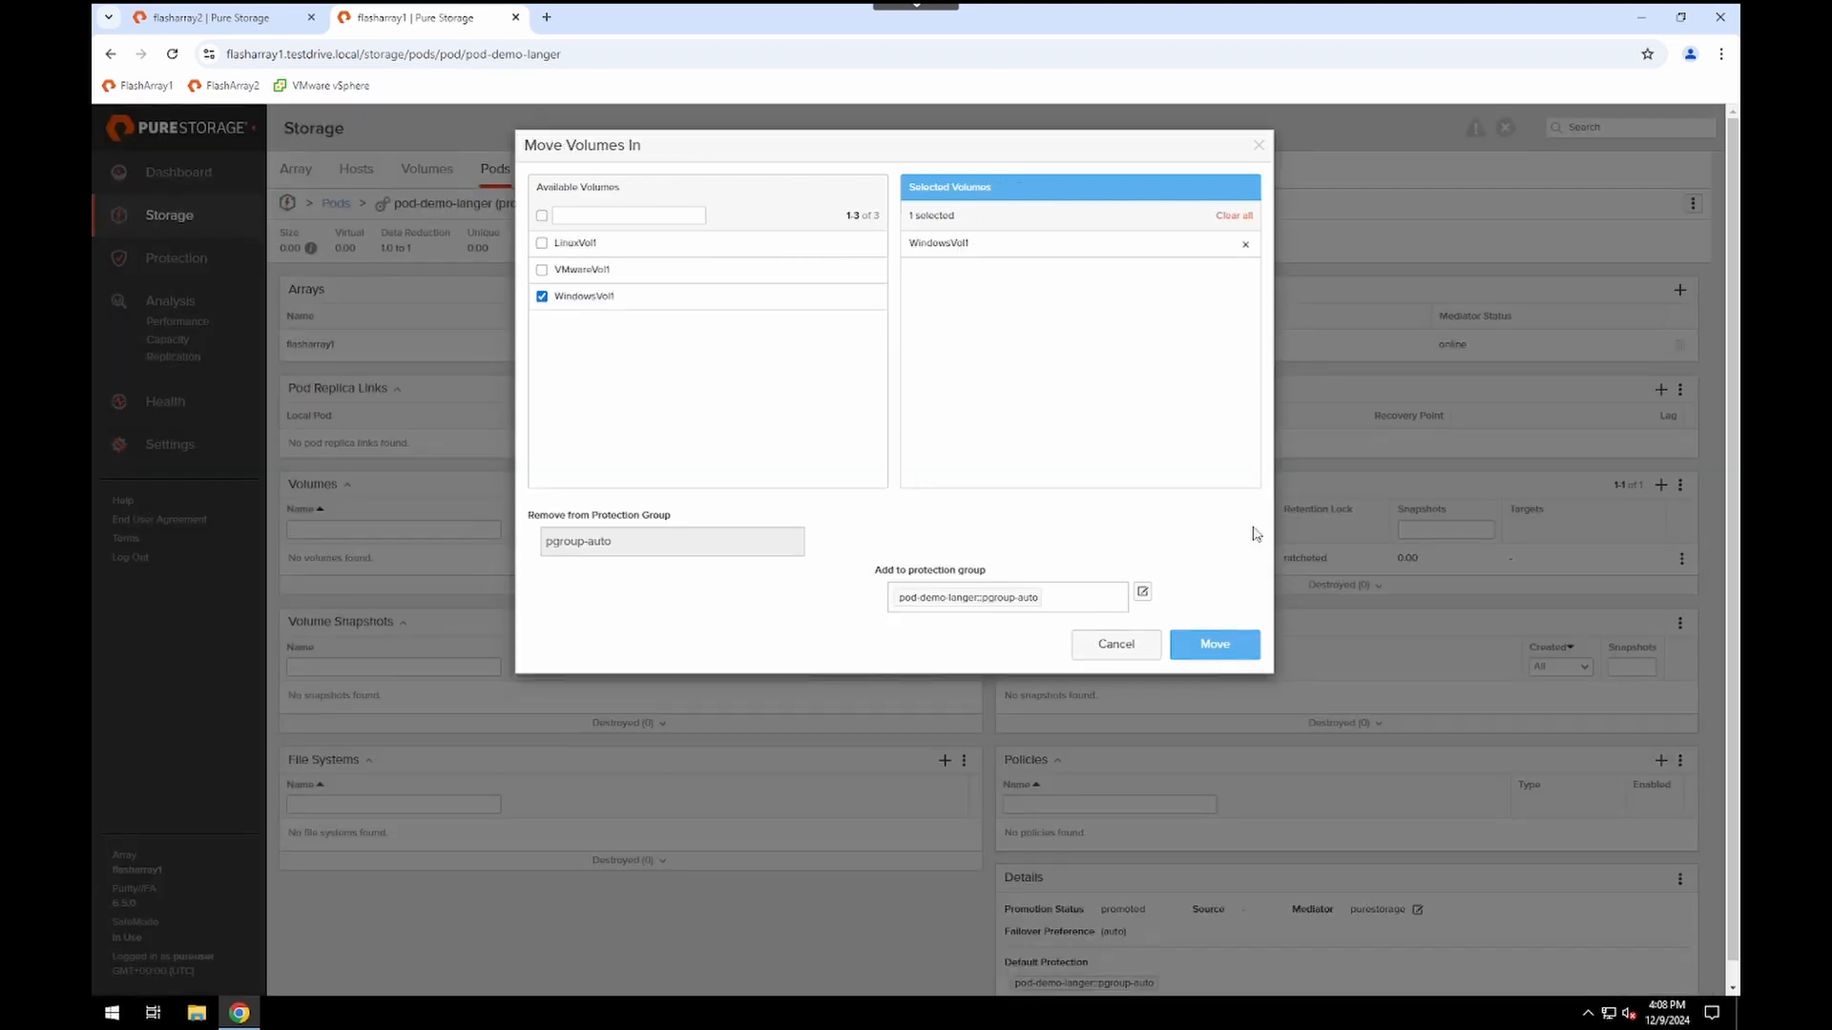
left_click(1223, 648)
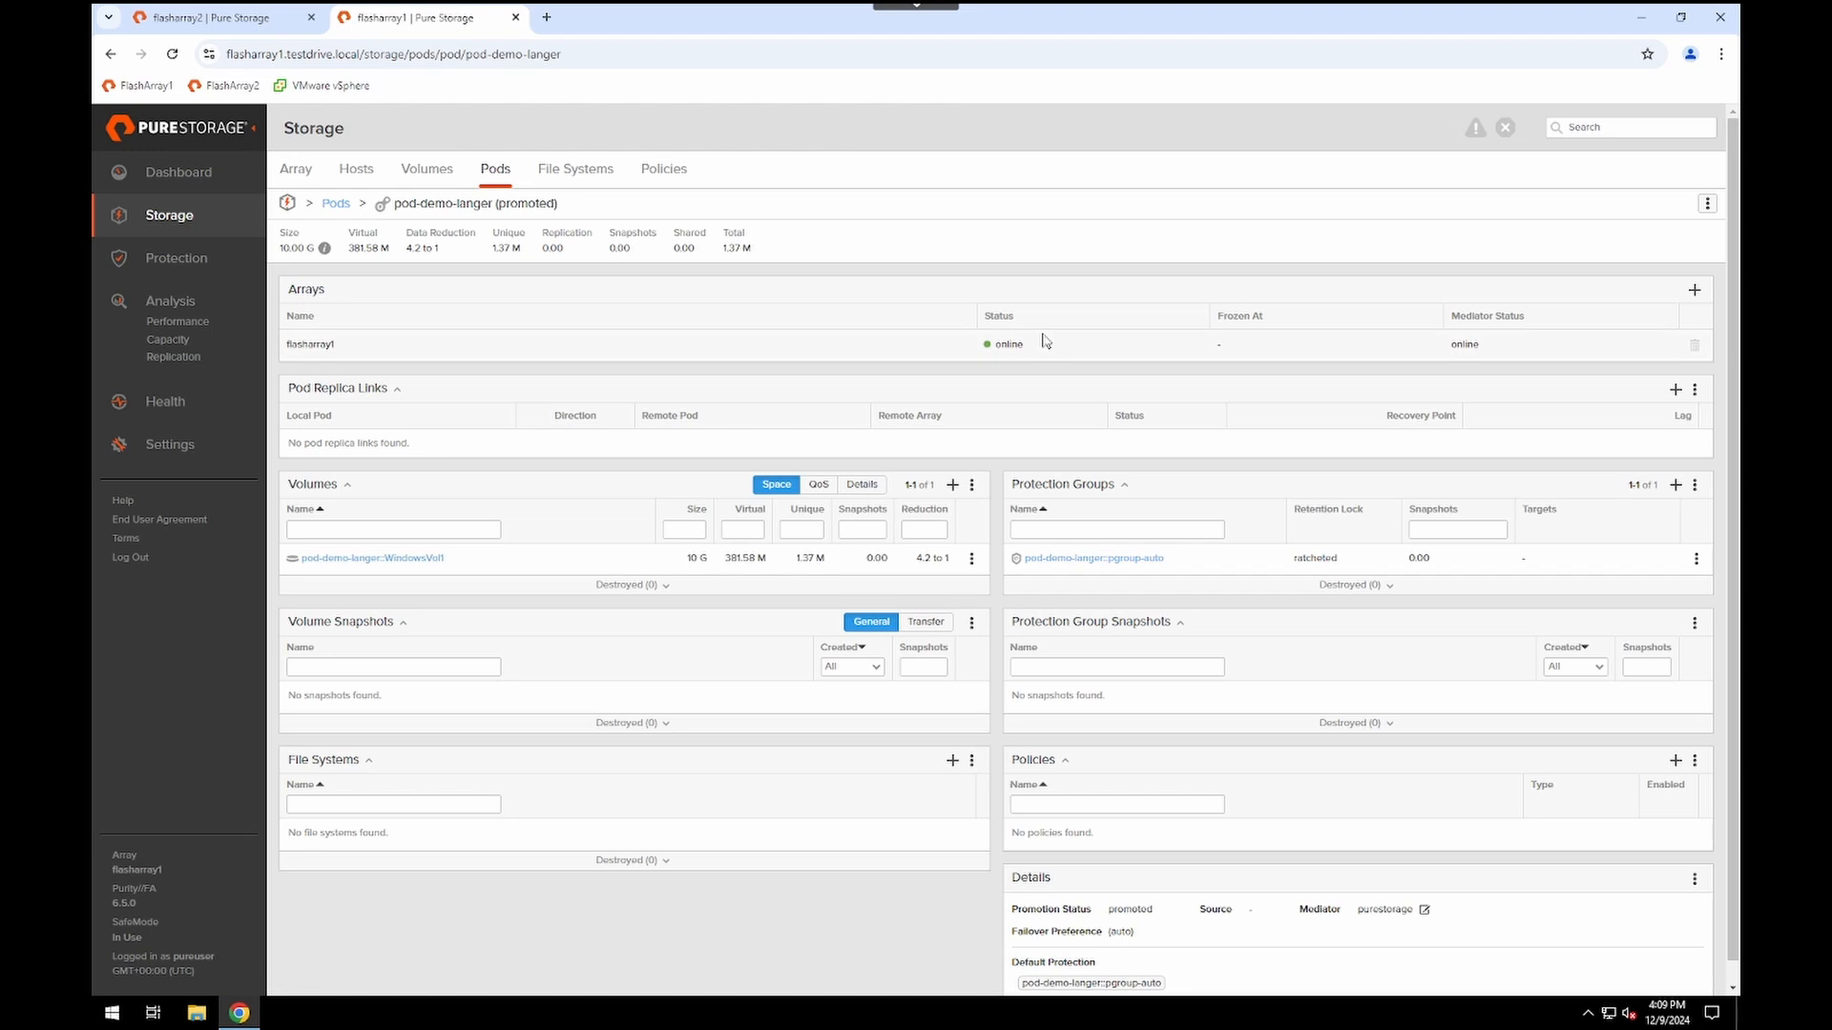
Add flasharray2 as the remote array of pod-demo-langer
left_click(1695, 291)
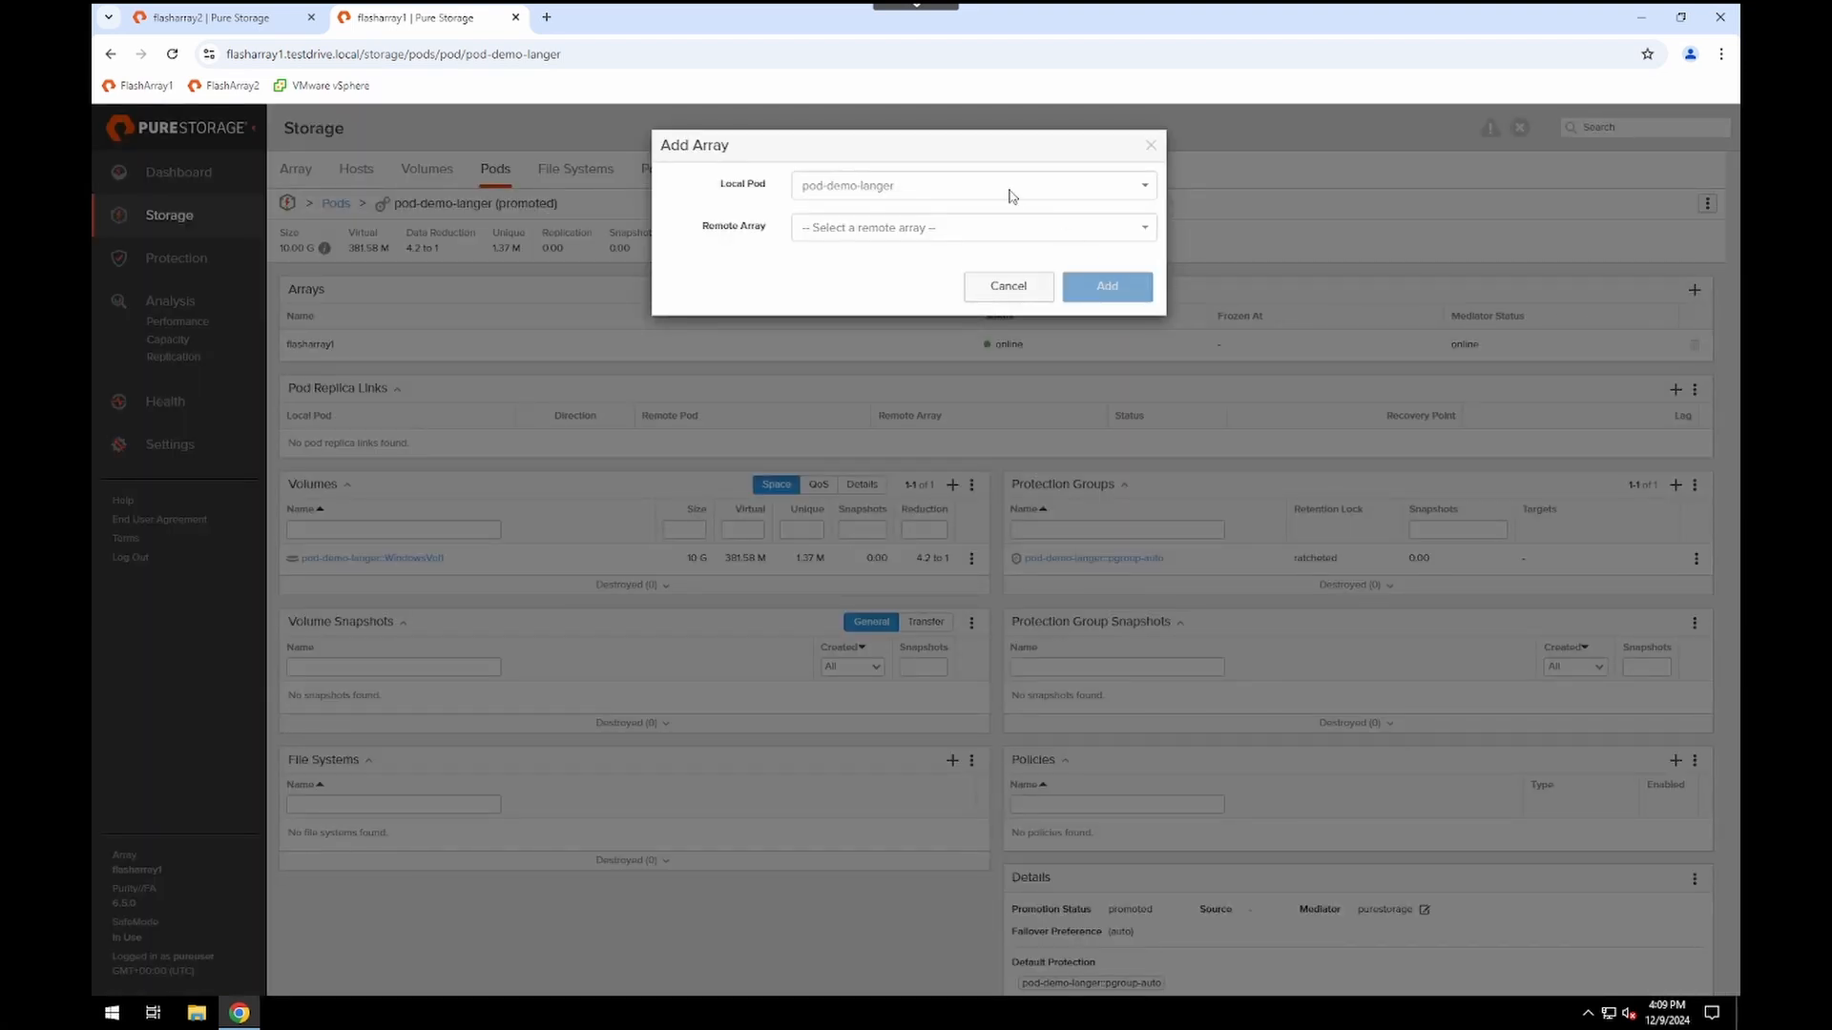
left_click(886, 238)
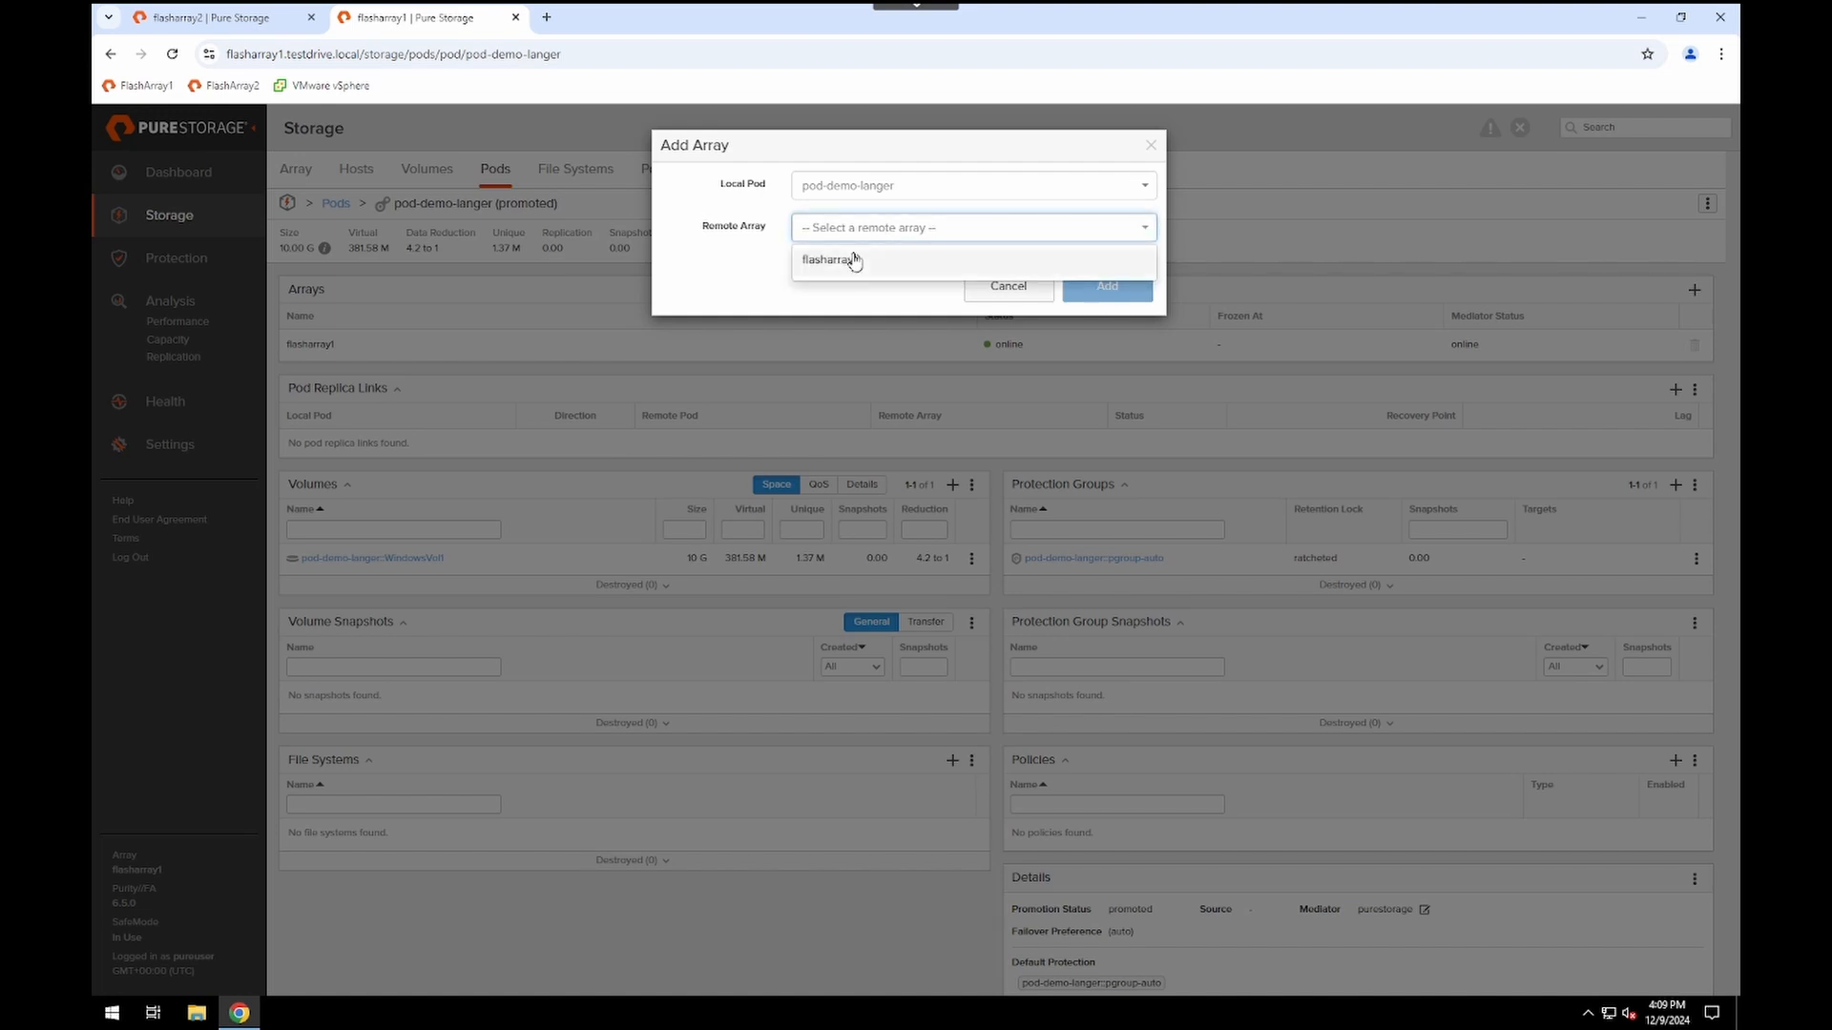
left_click(855, 260)
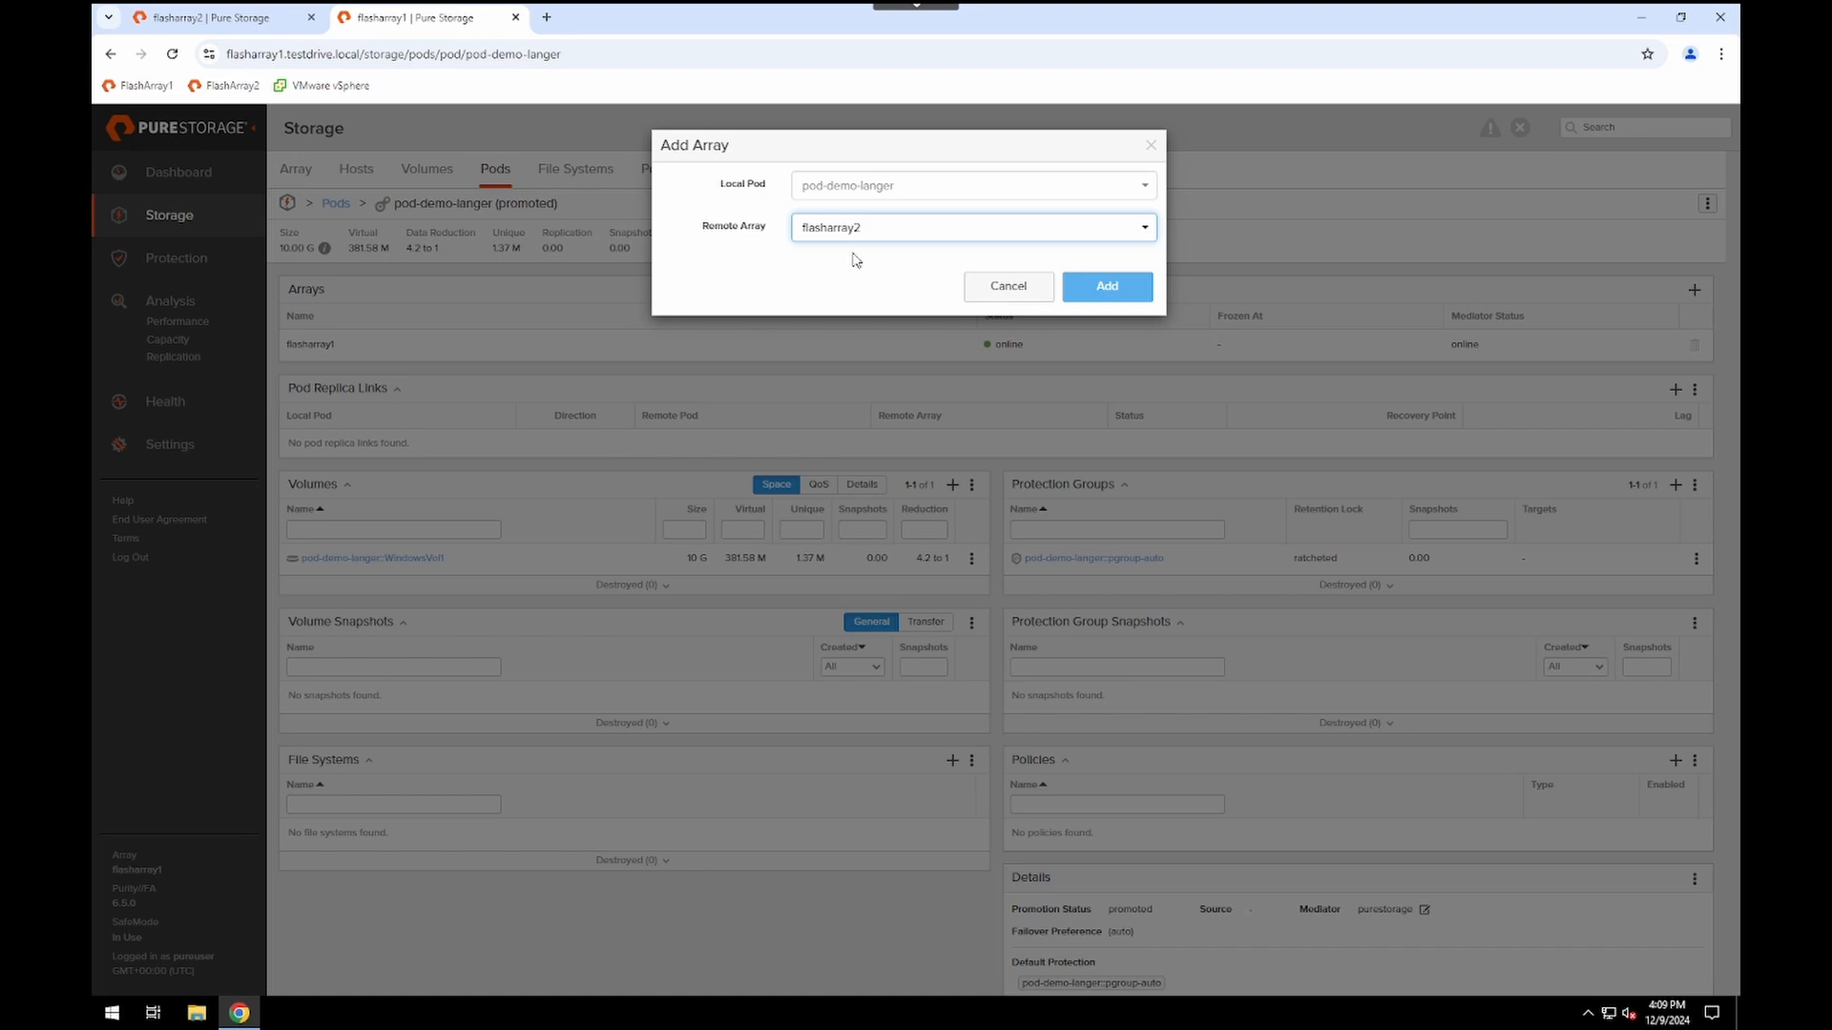
left_click(1136, 296)
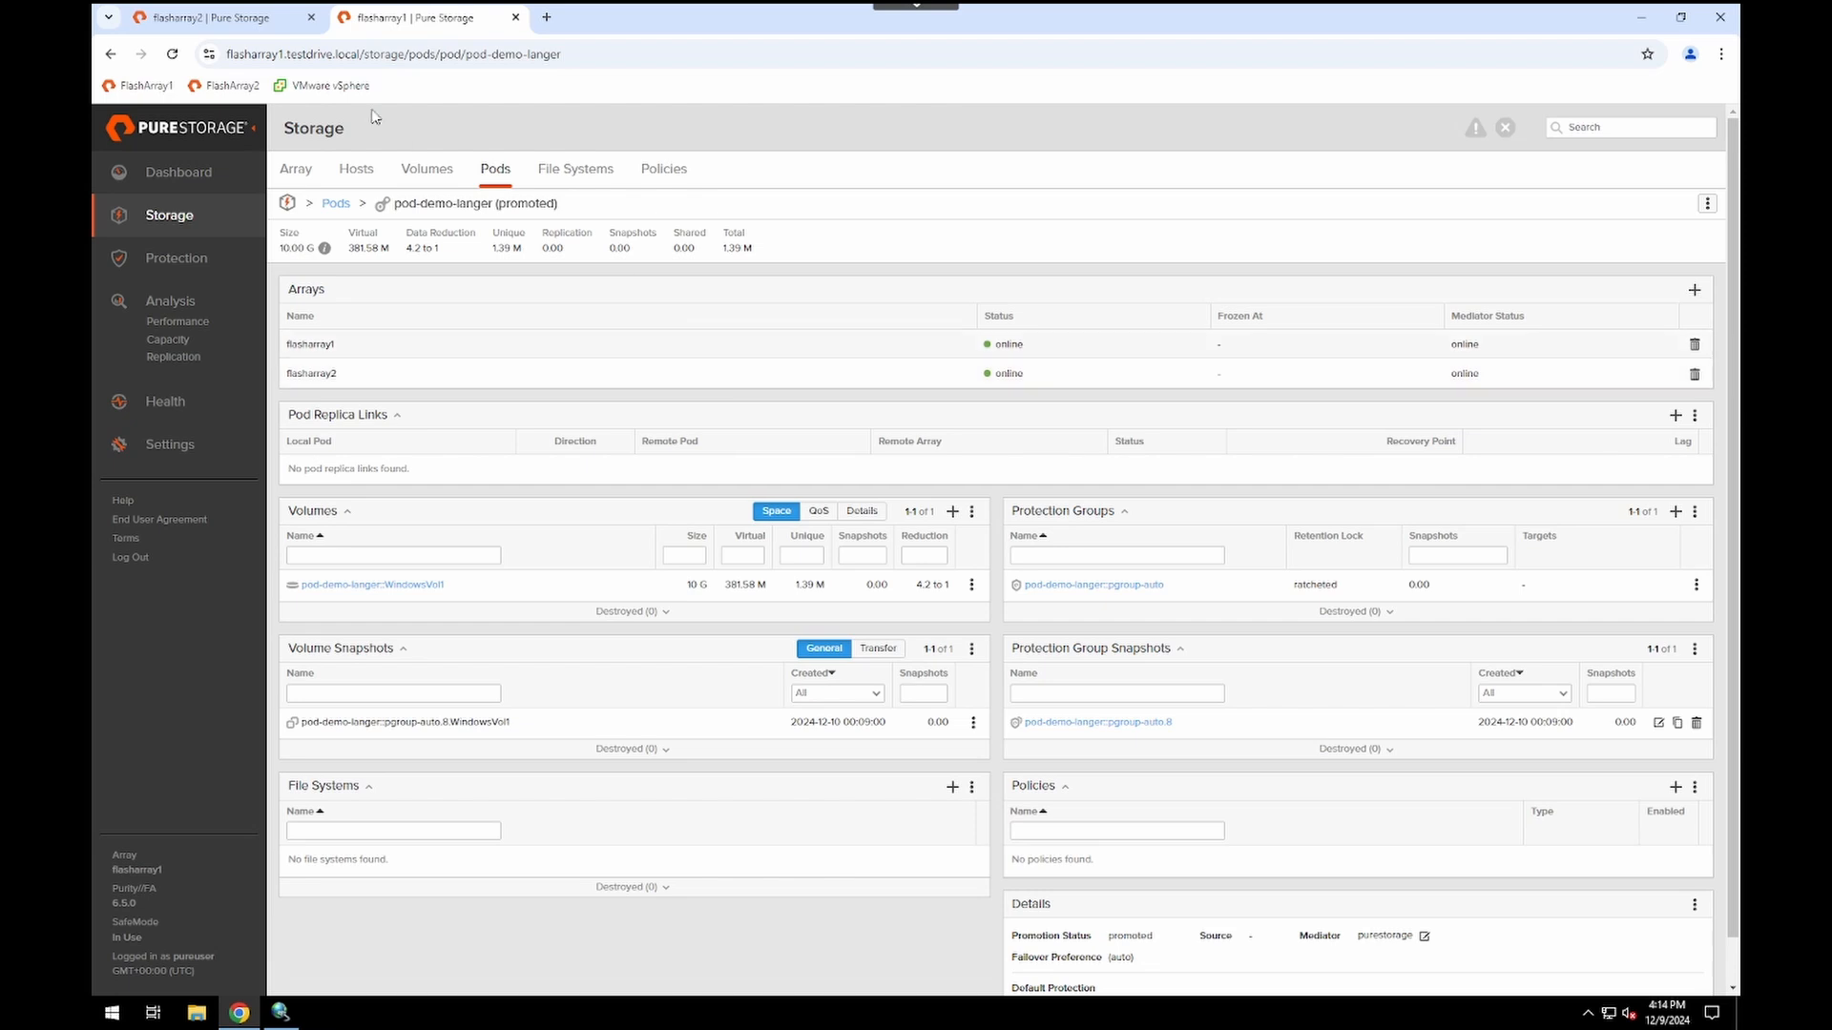
On flasharray2, examine the details of pod-demo-langer and the list of hosts
left_click(270, 26)
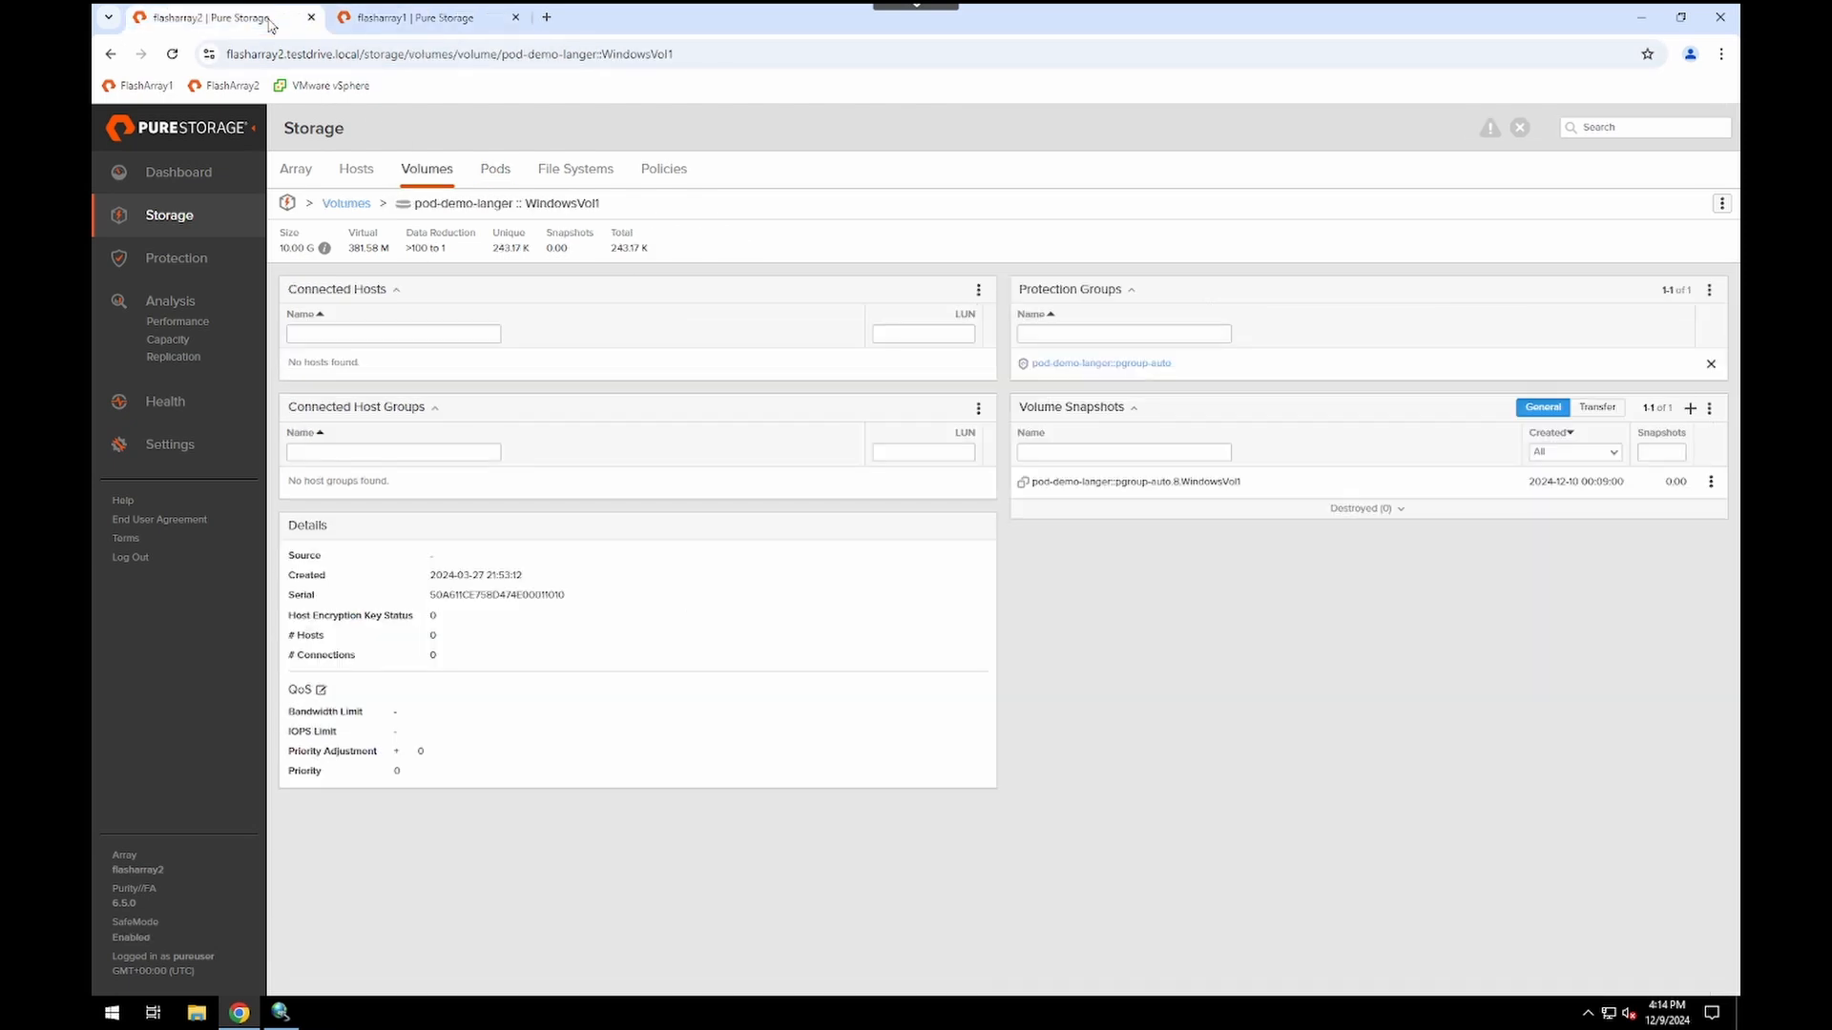
left_click(493, 171)
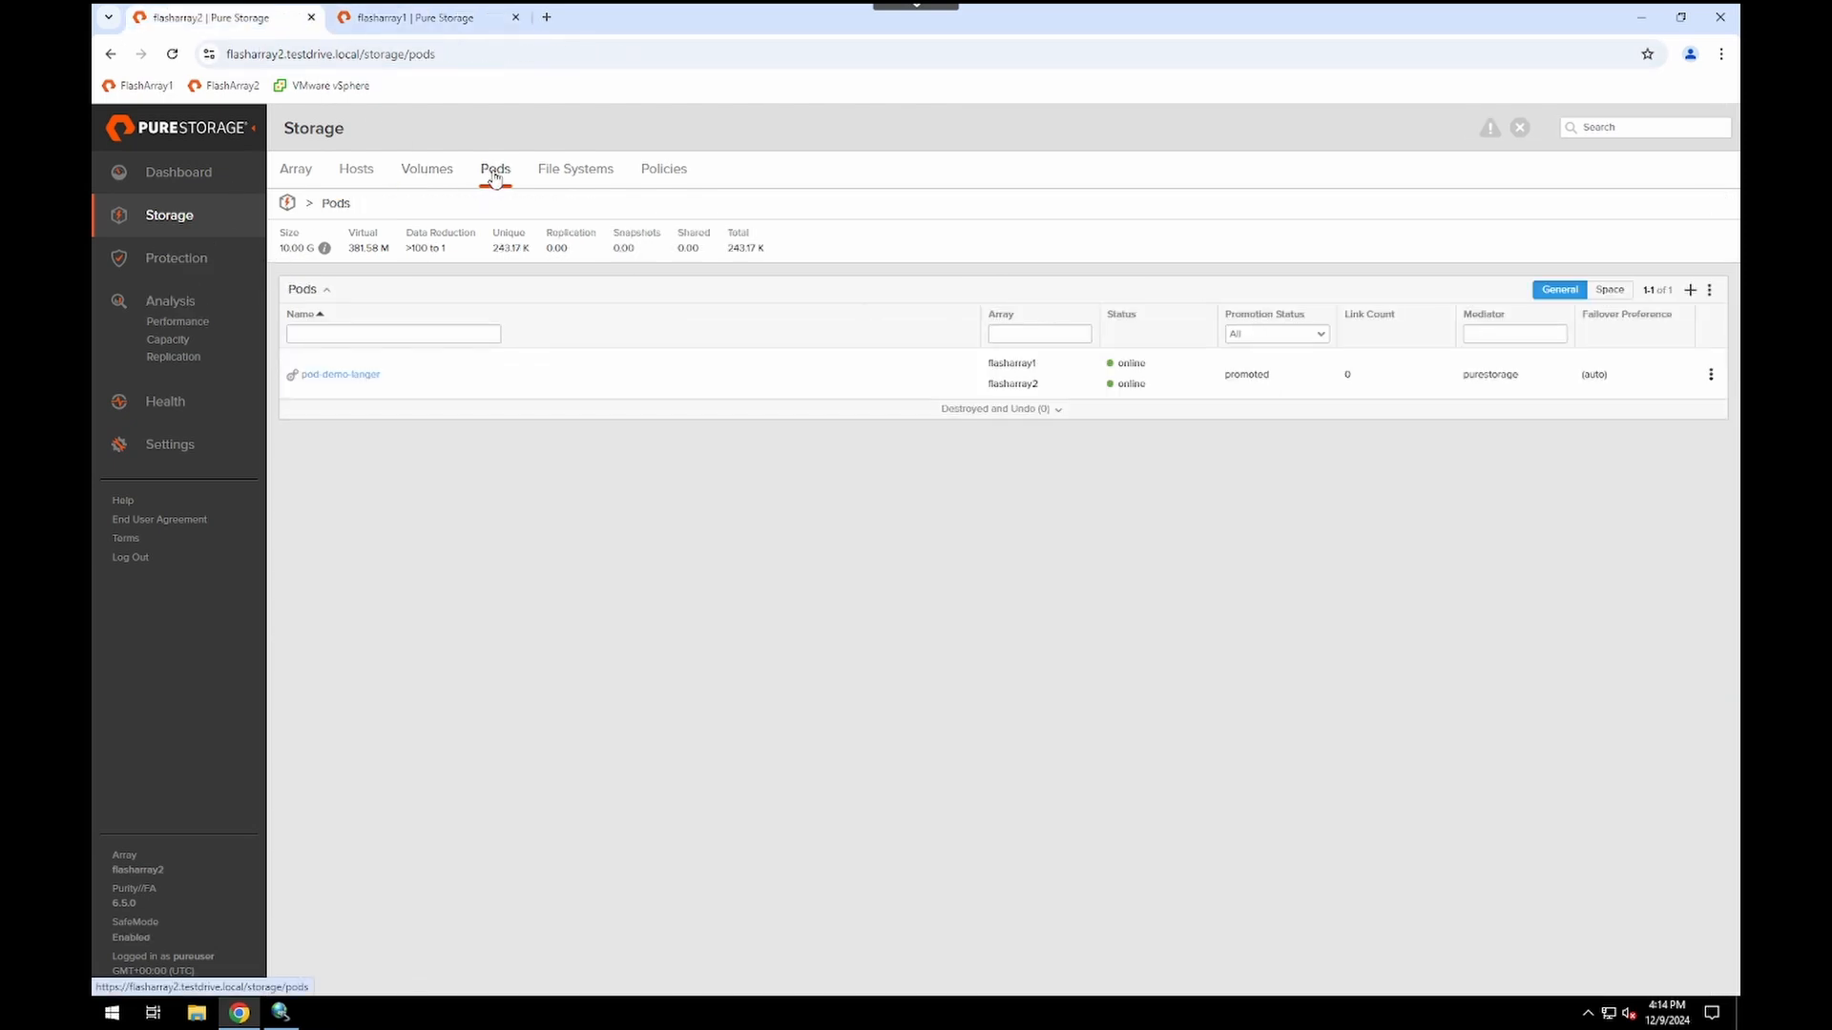
left_click(355, 376)
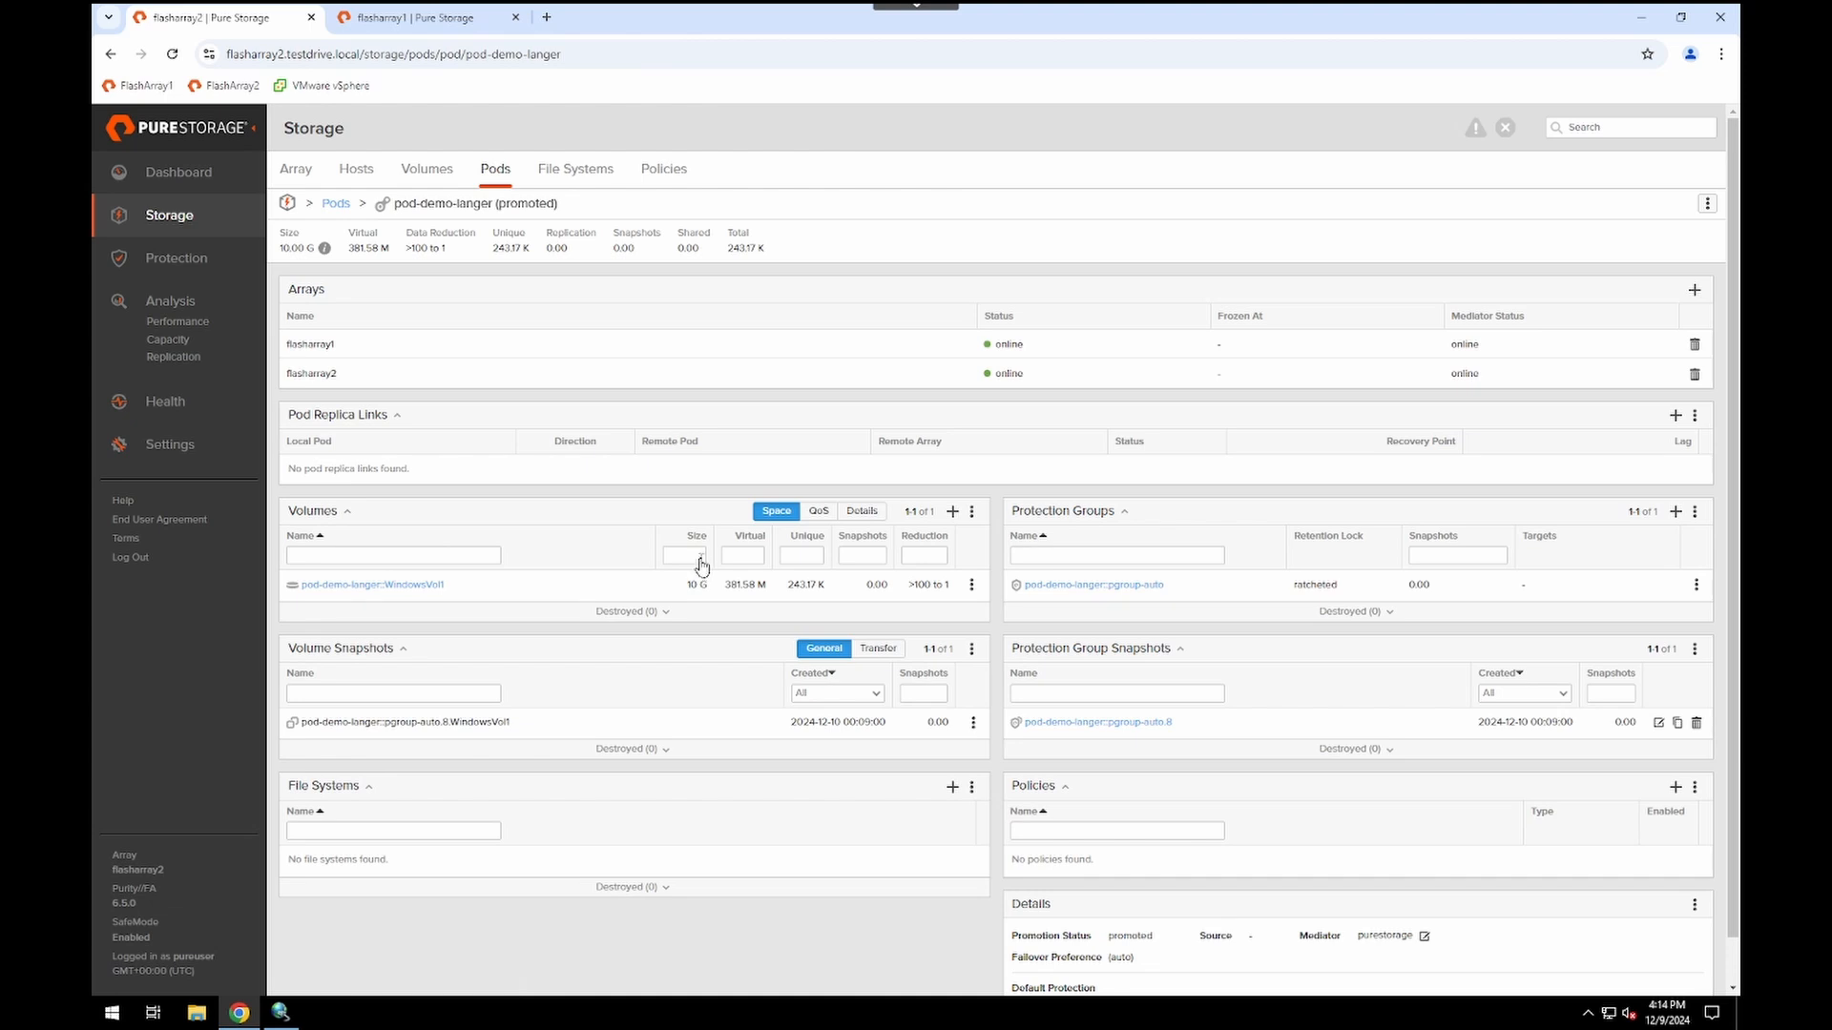
mouse_move(702, 566)
left_click(355, 179)
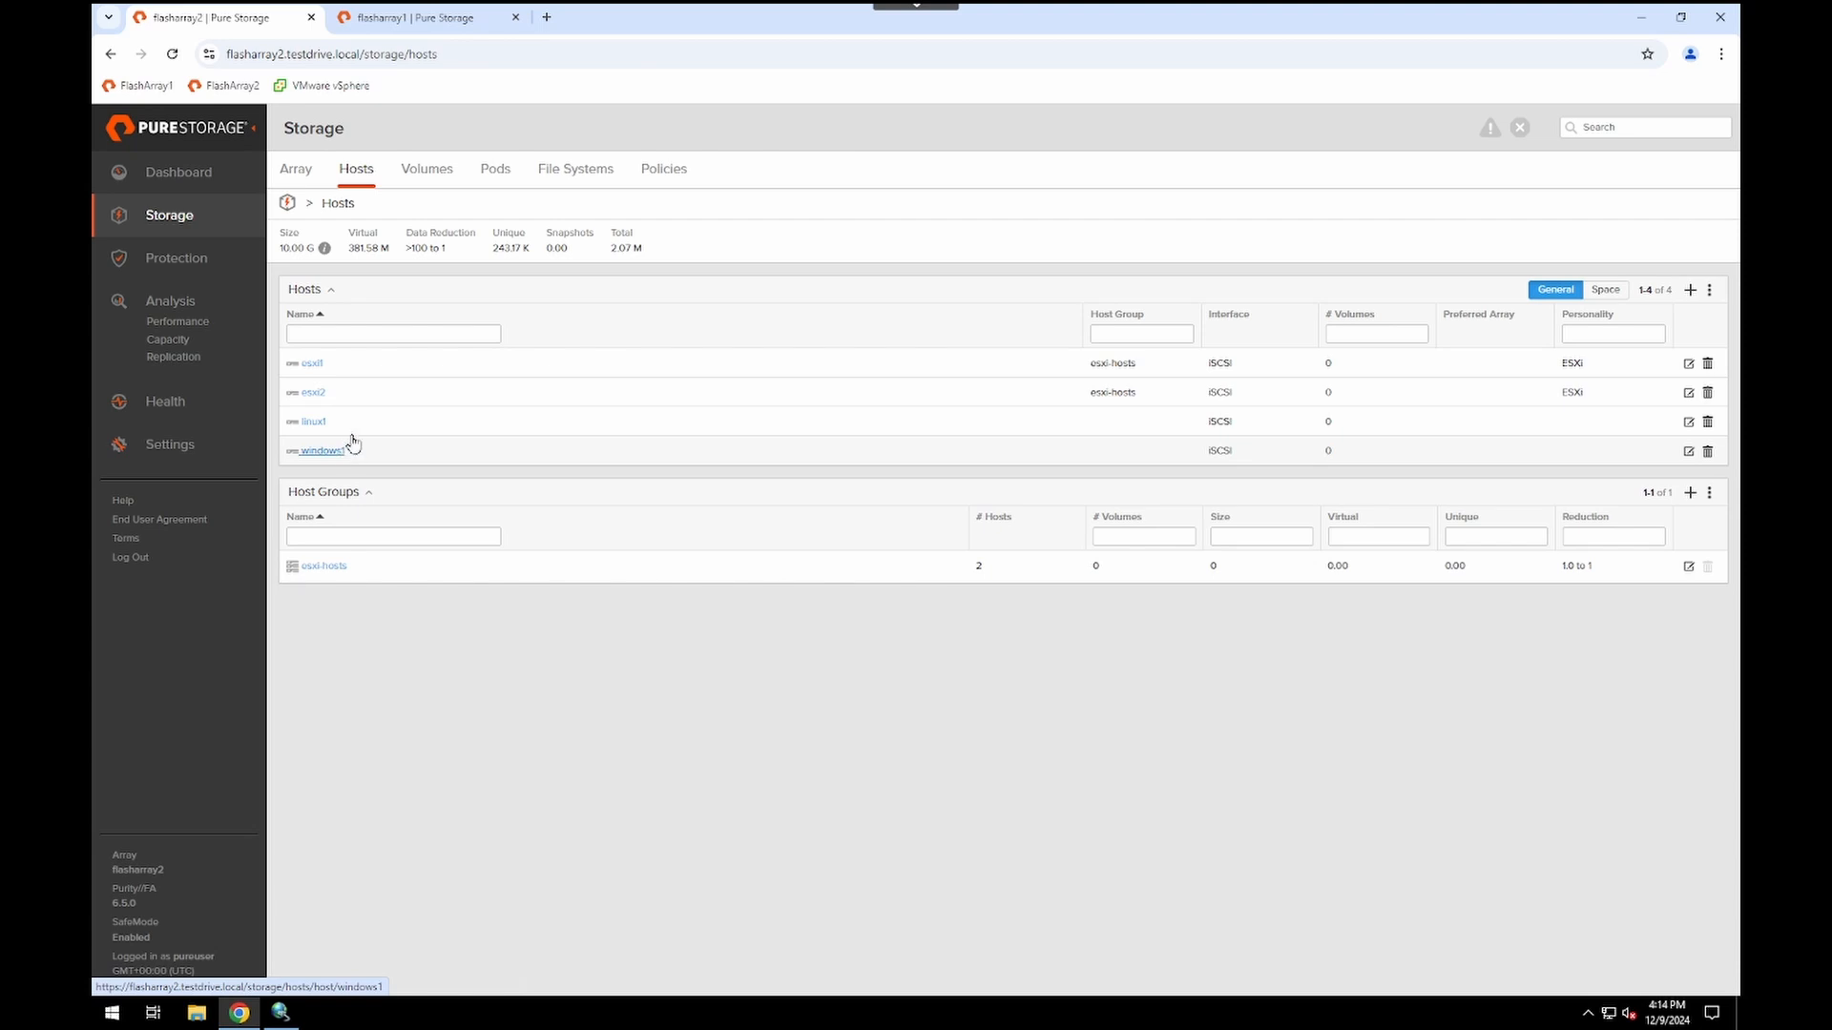
Connect the replicated volume pod-demo-langer::WindowsVol1 on flasharray2 to host windows1 with automatic LUN assignment
left_click(428, 180)
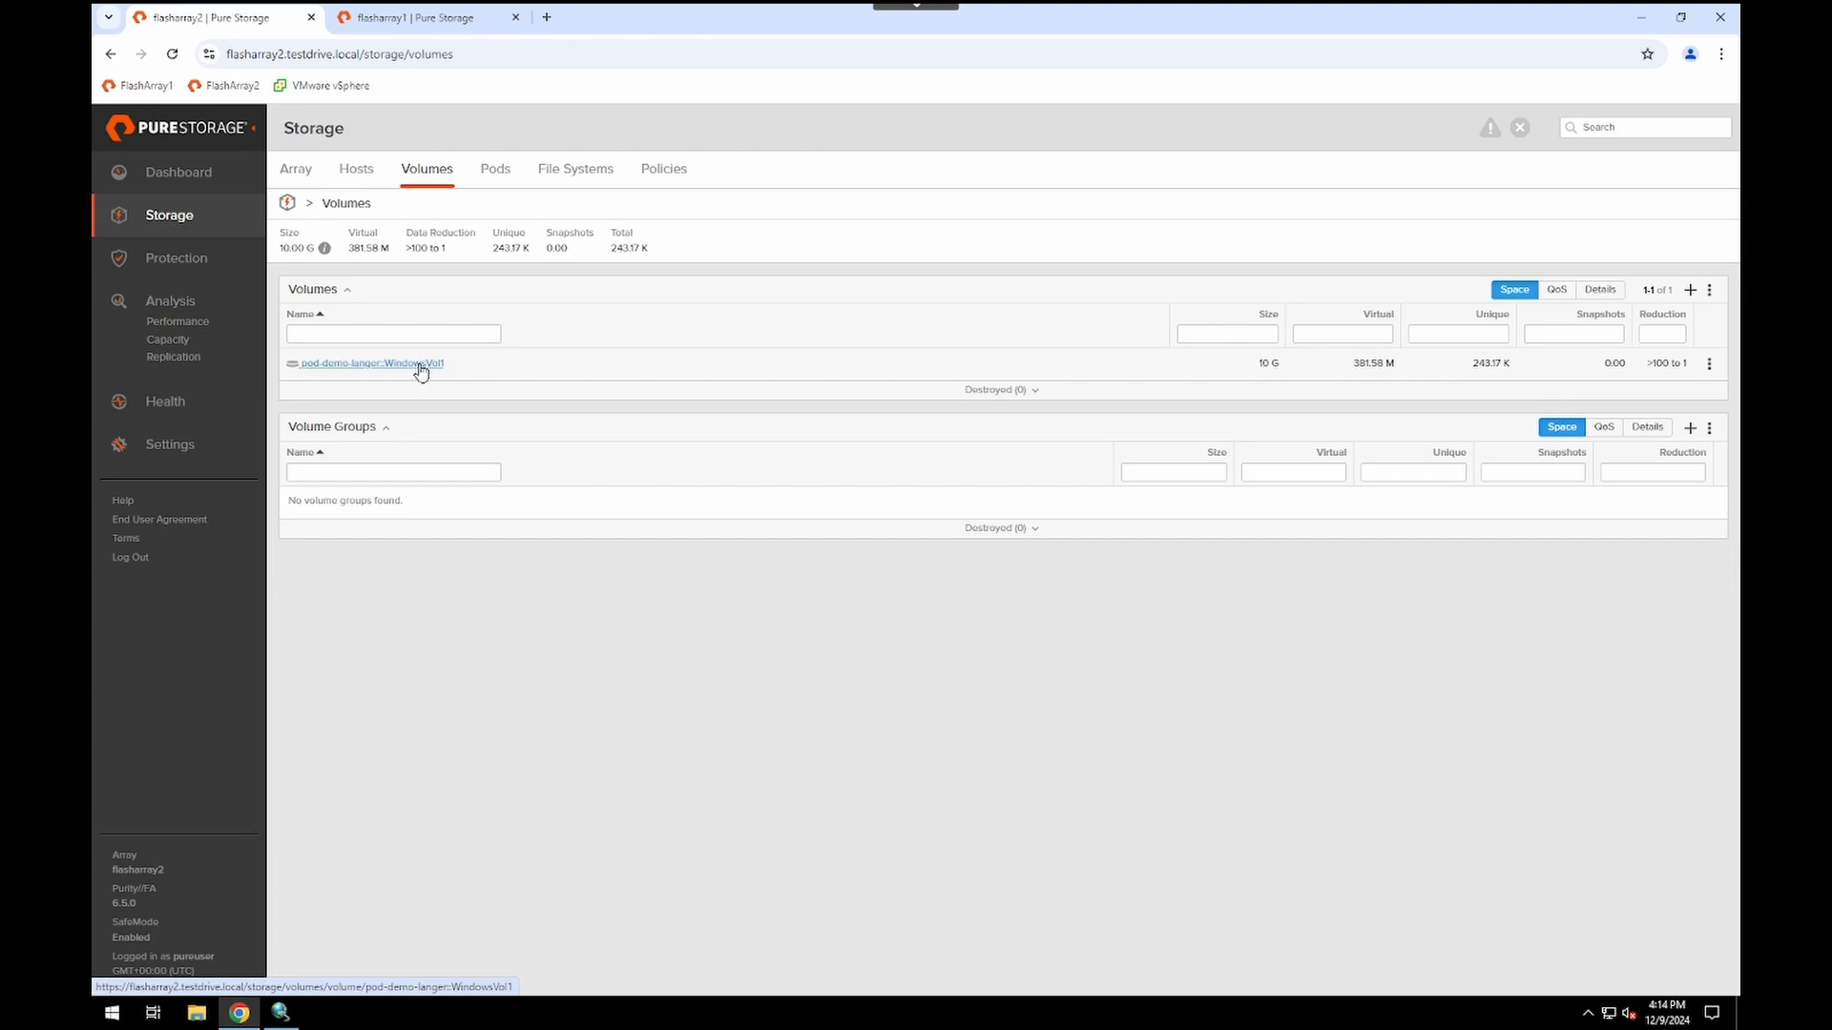
left_click(420, 365)
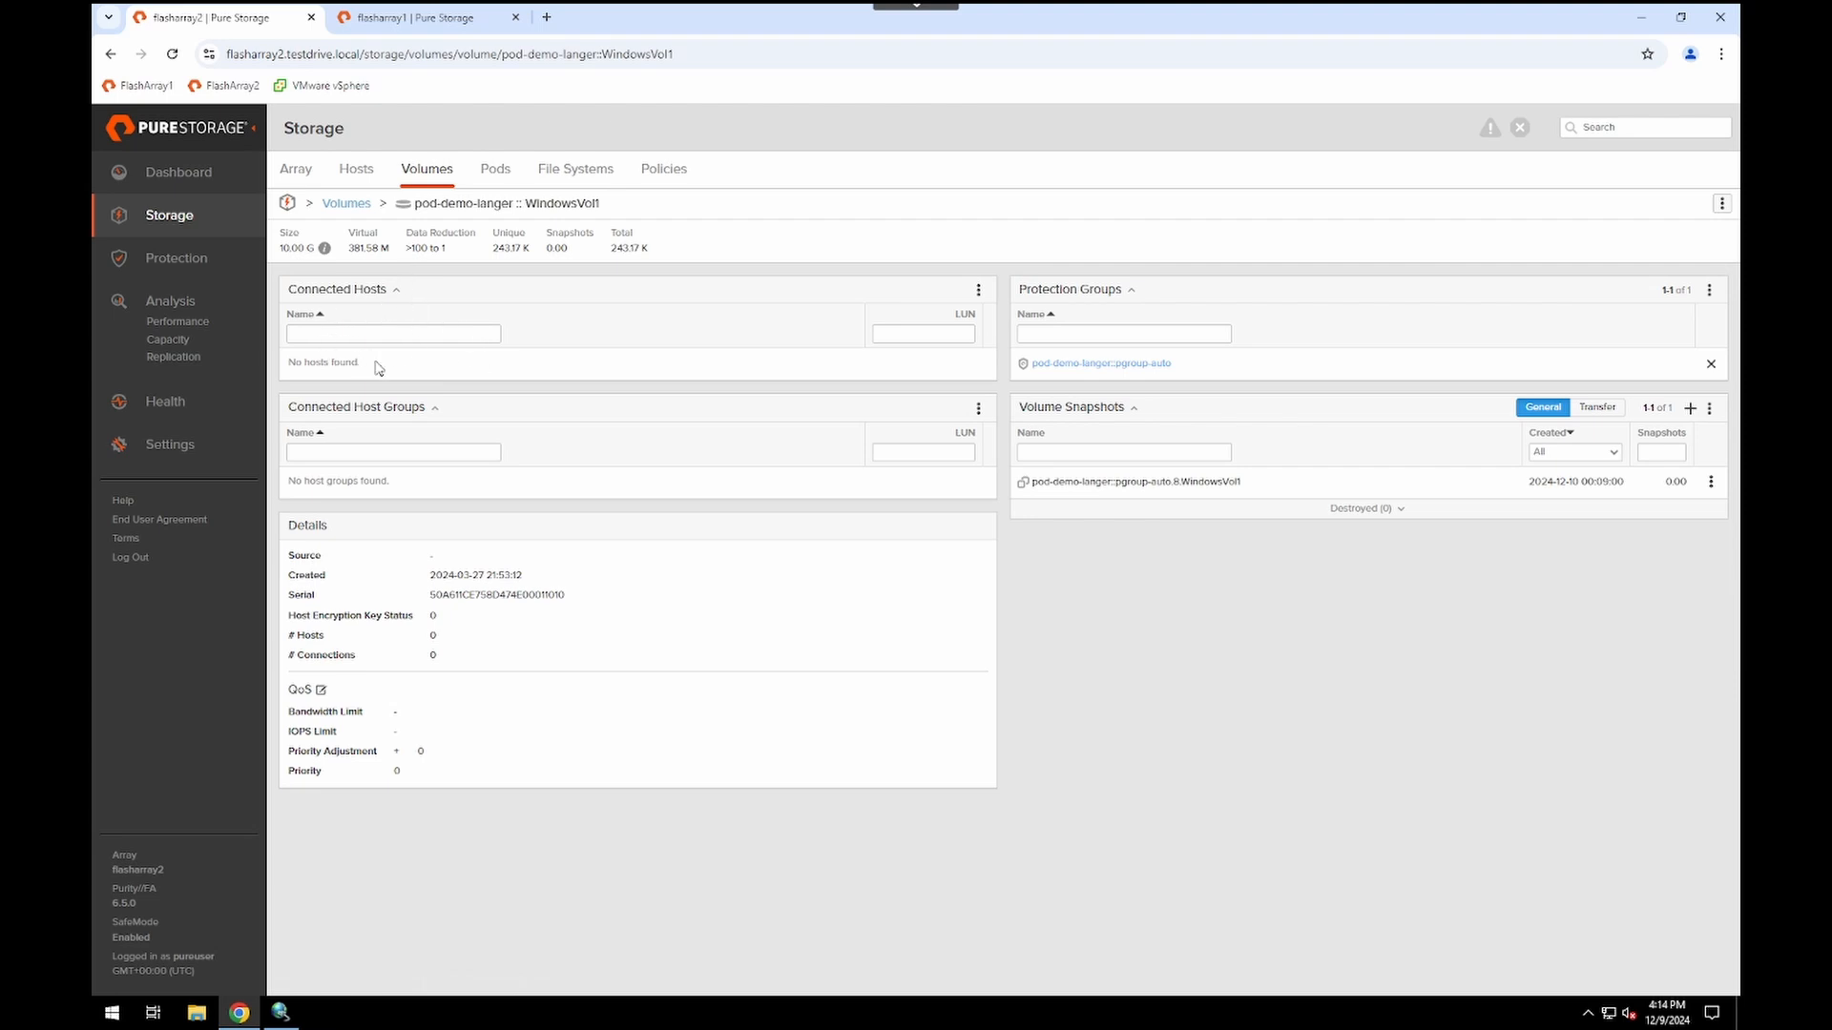
left_click(978, 291)
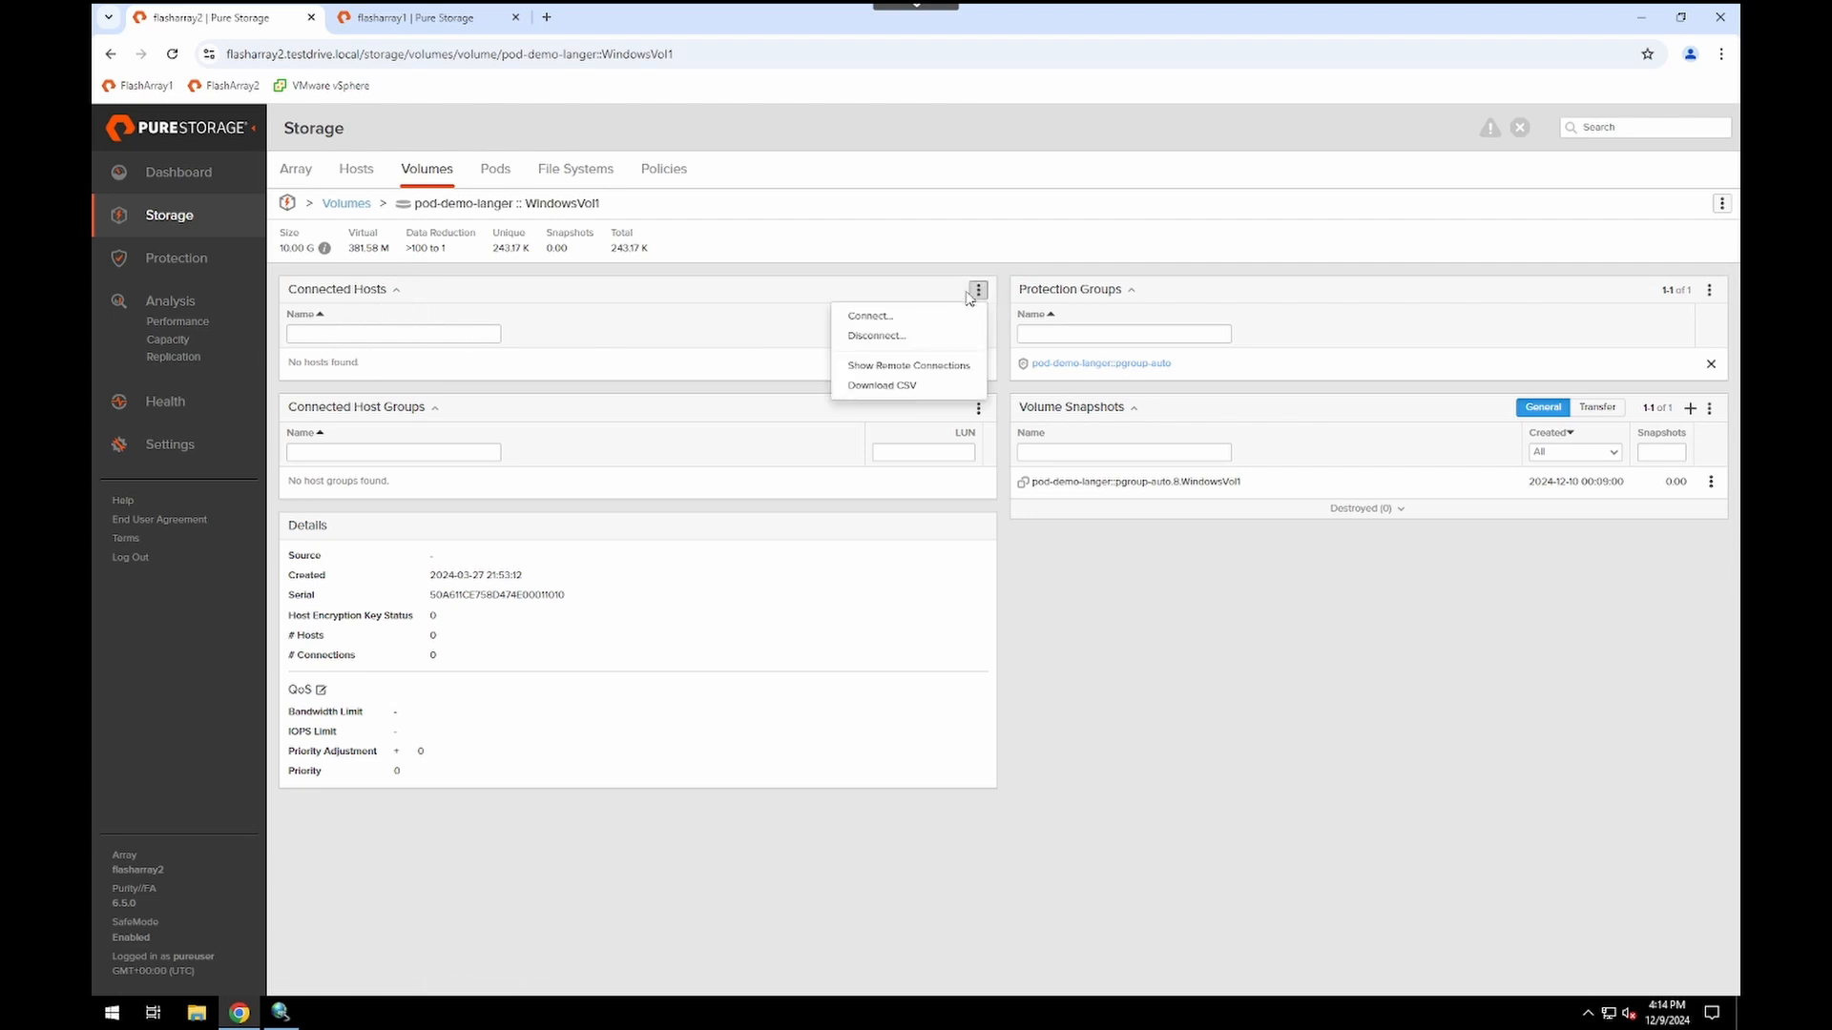
left_click(895, 320)
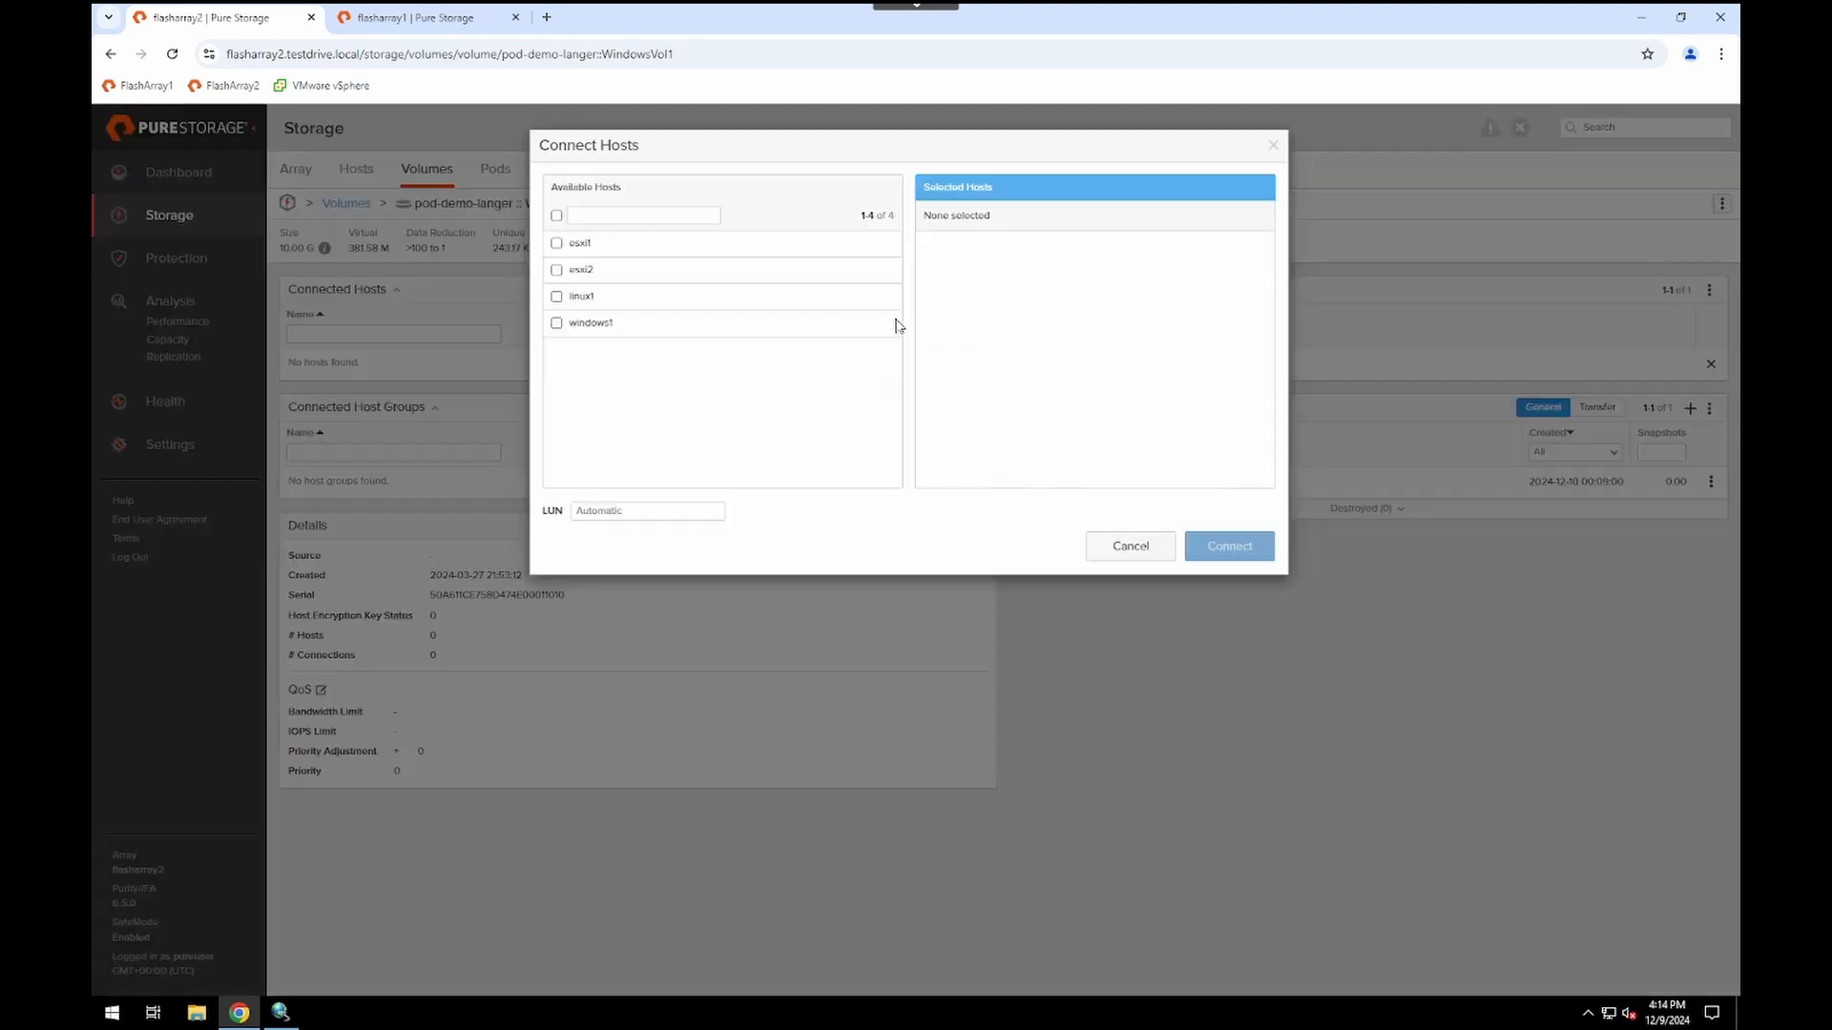
left_click(557, 323)
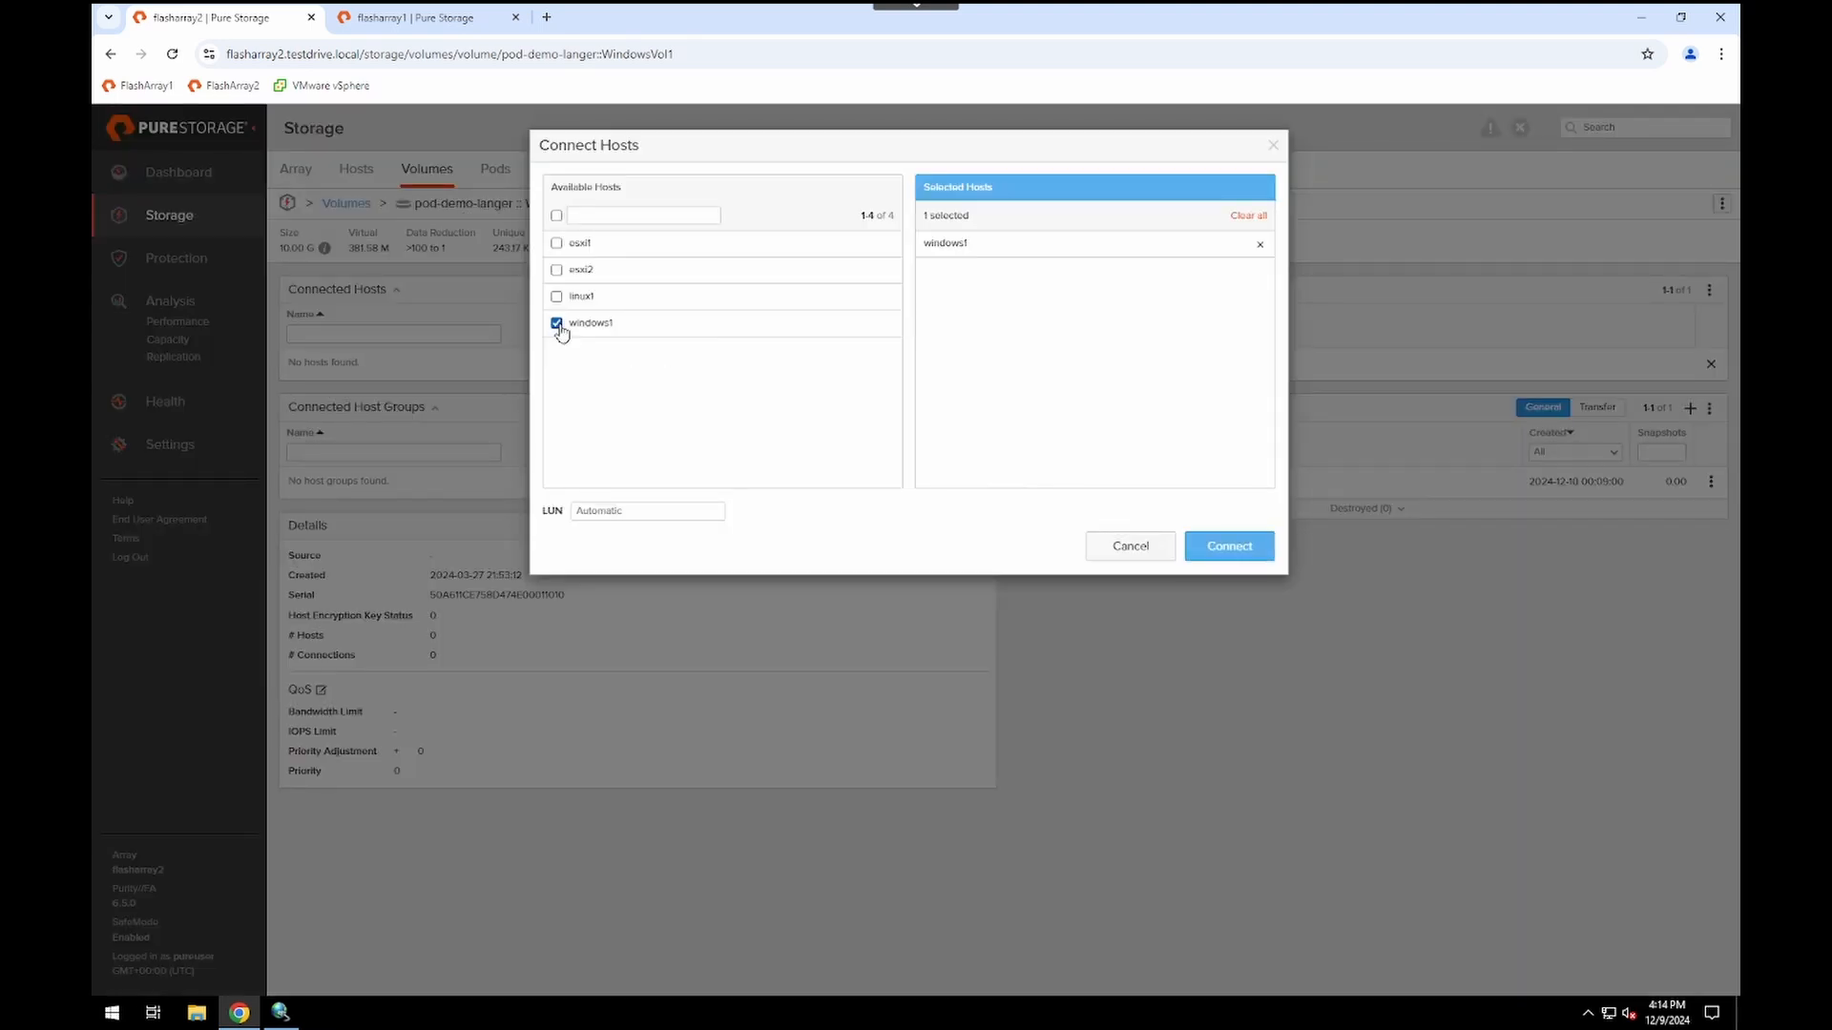
left_click(1230, 553)
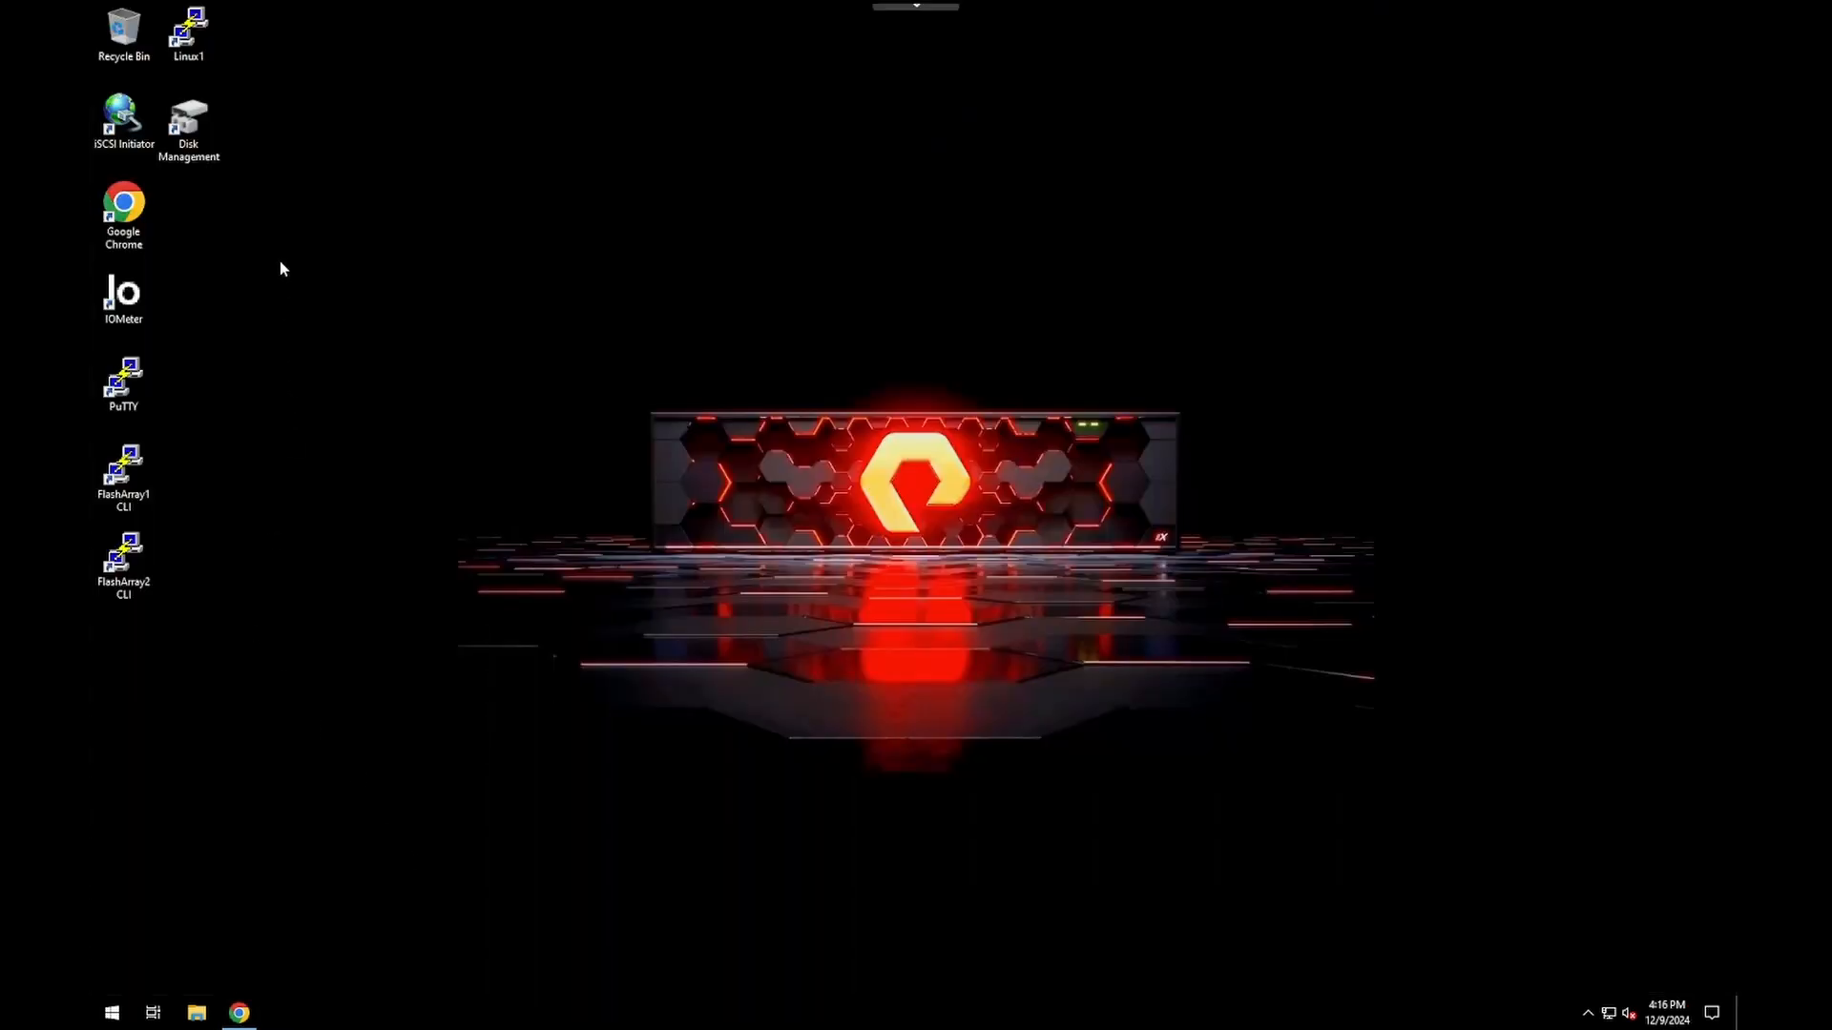
Check the MPIO paths of the Disk 1 device at Target 3 in the Windows iSCSI Initiator, and close it without changes
double_click(129, 117)
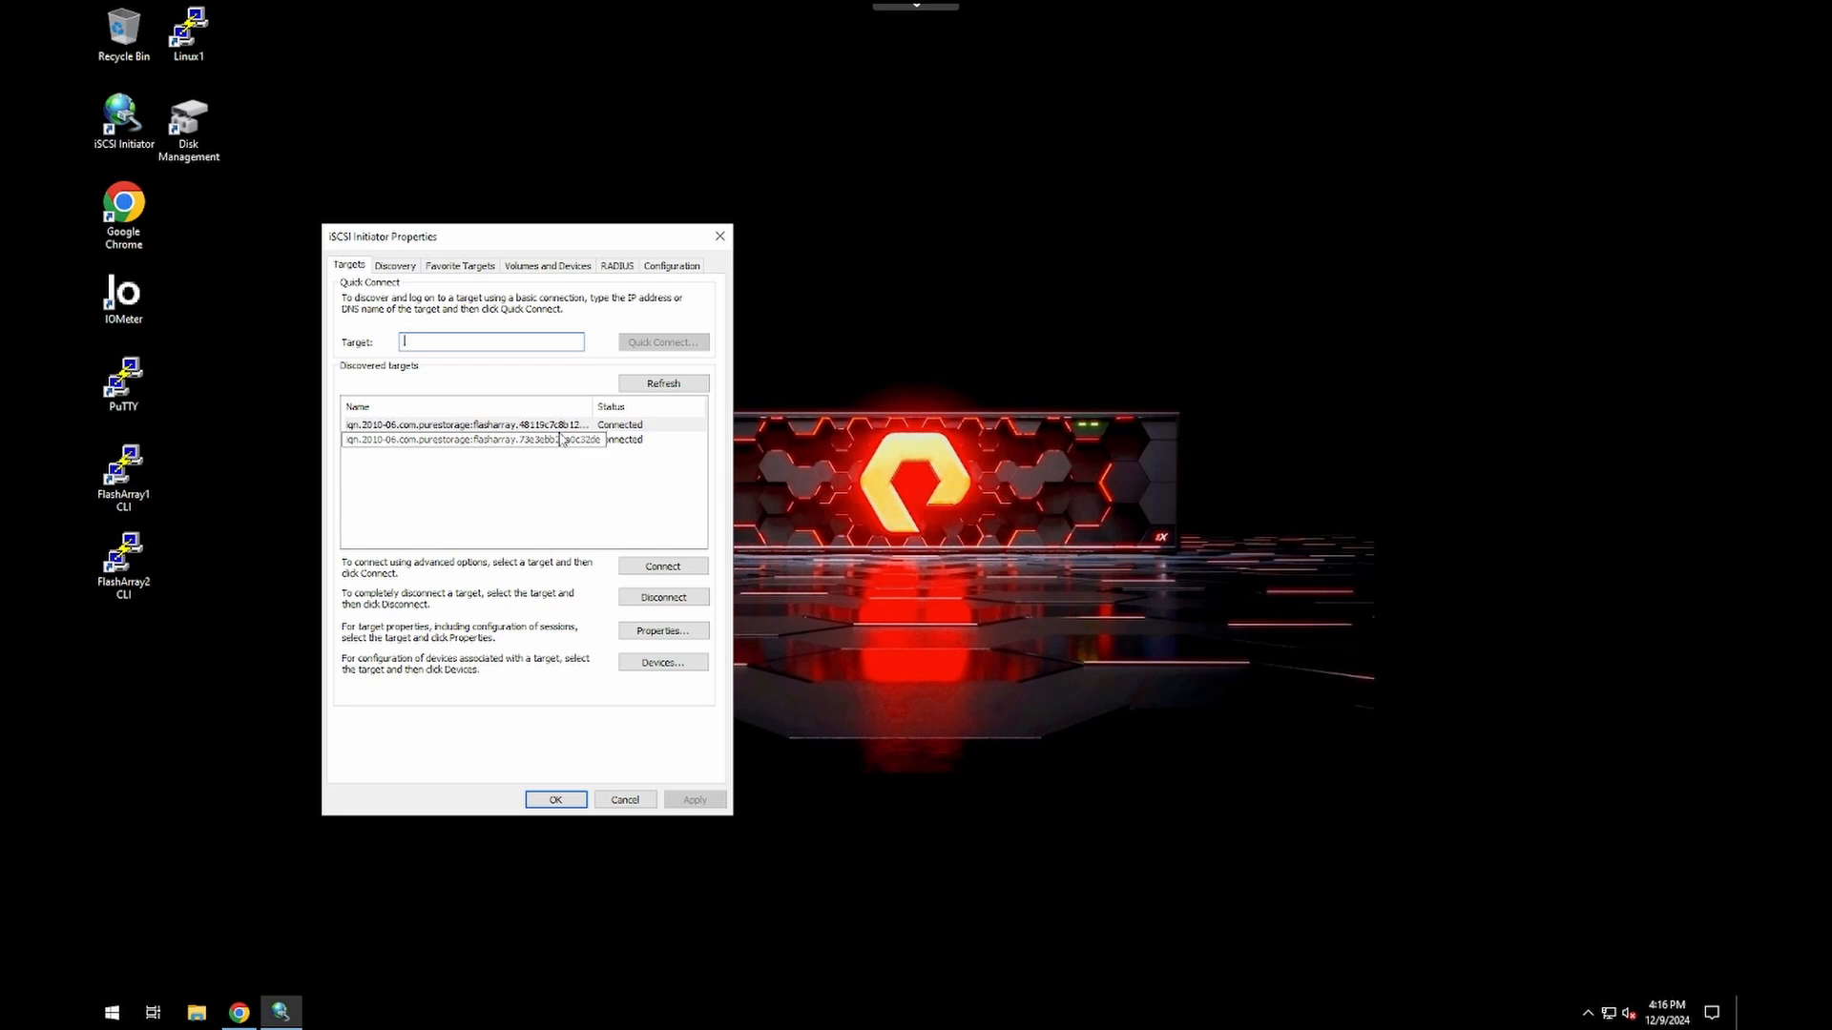
left_click(697, 669)
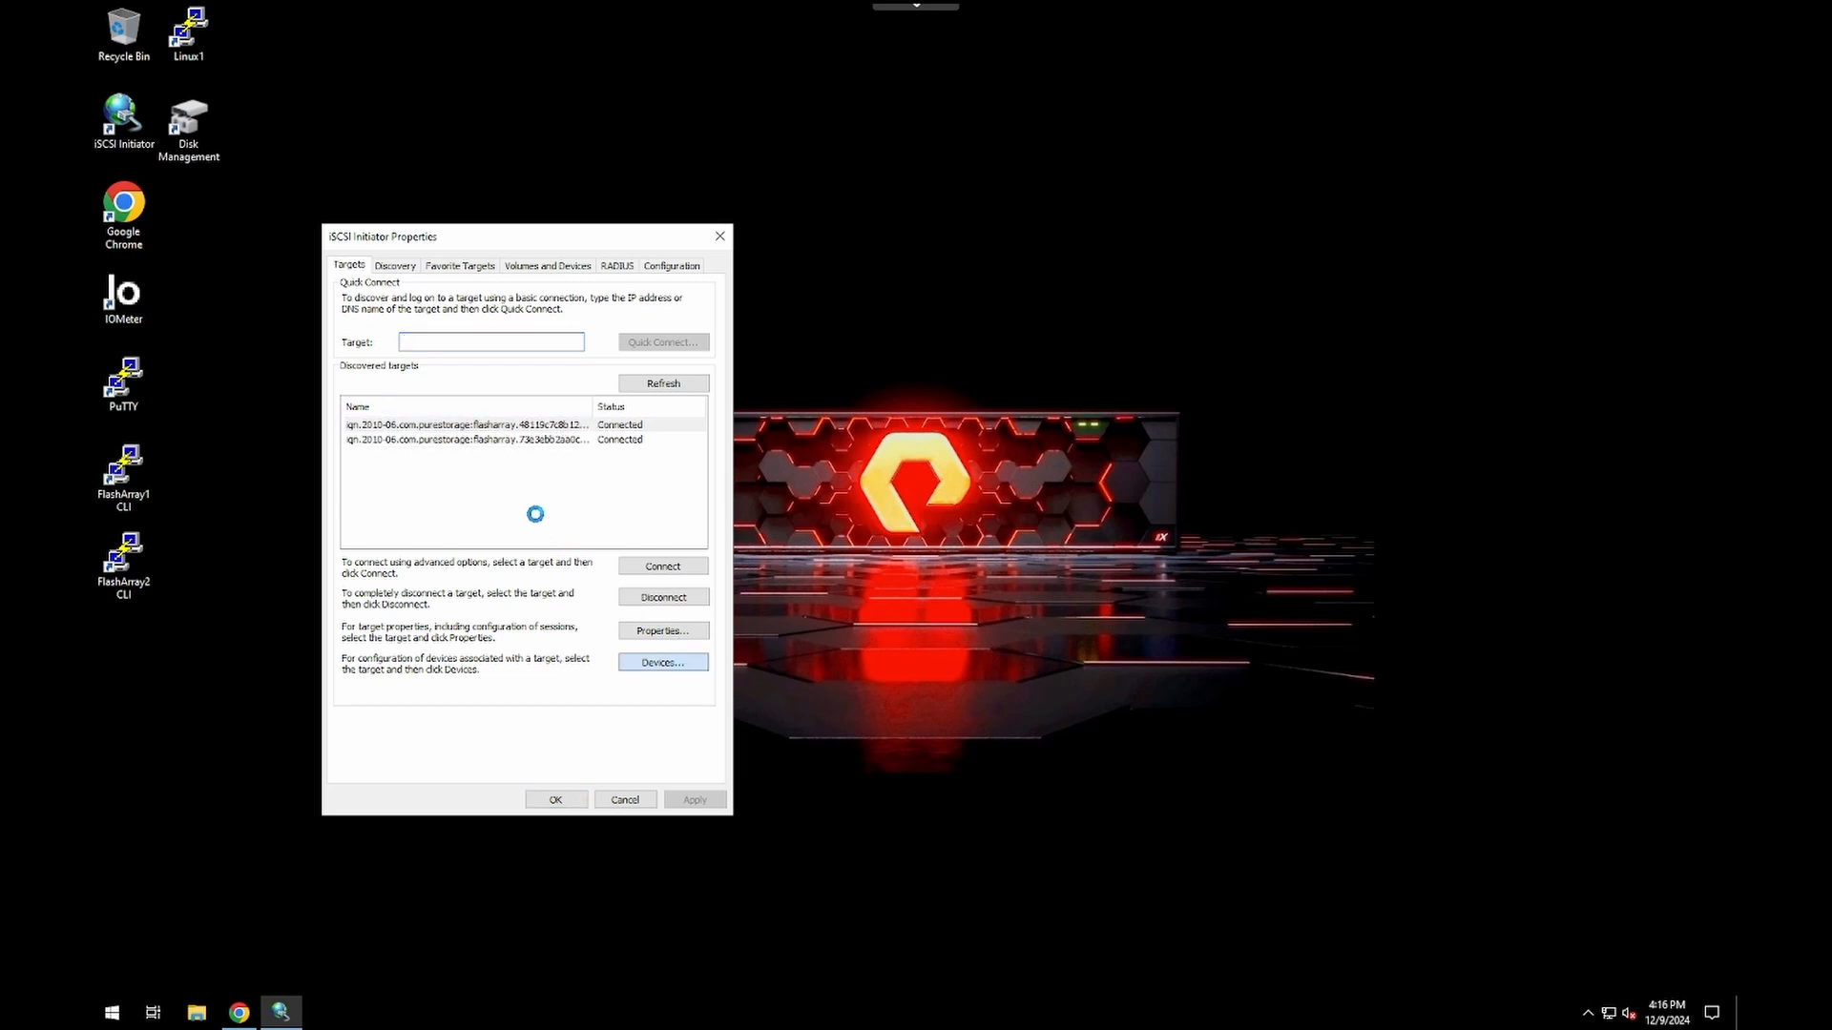
left_click(442, 339)
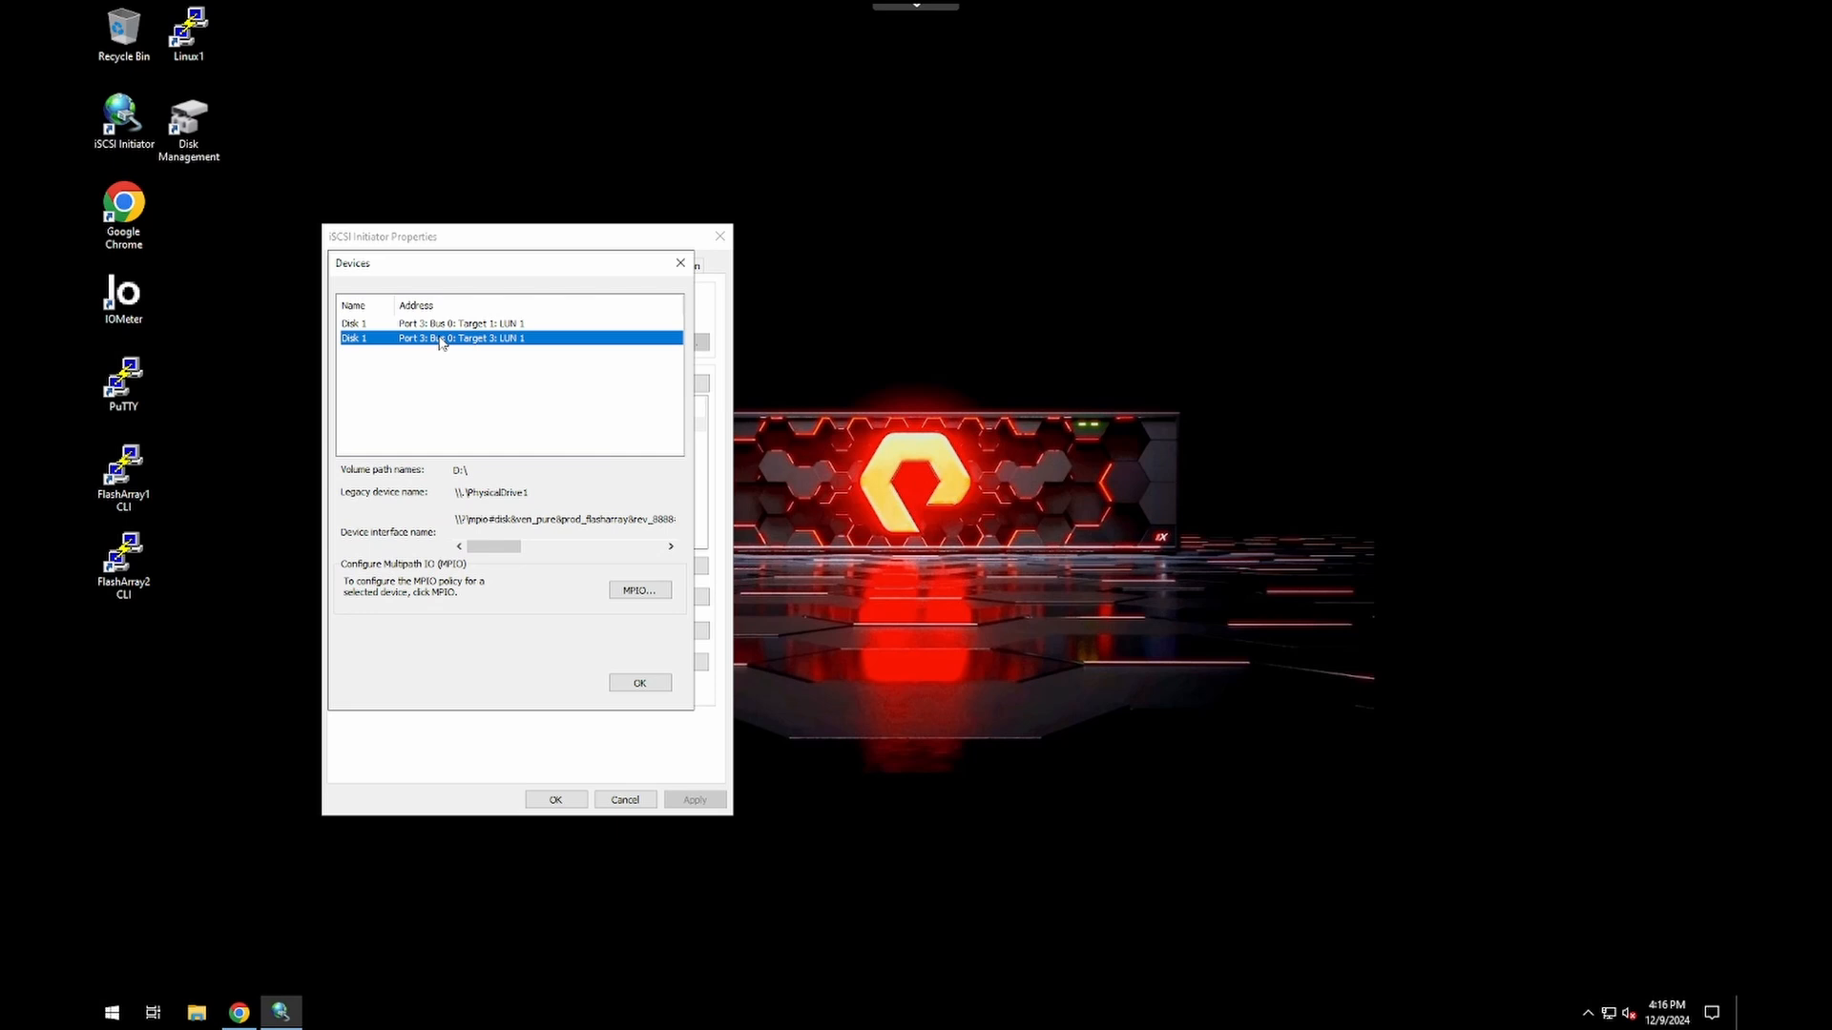
left_click(646, 596)
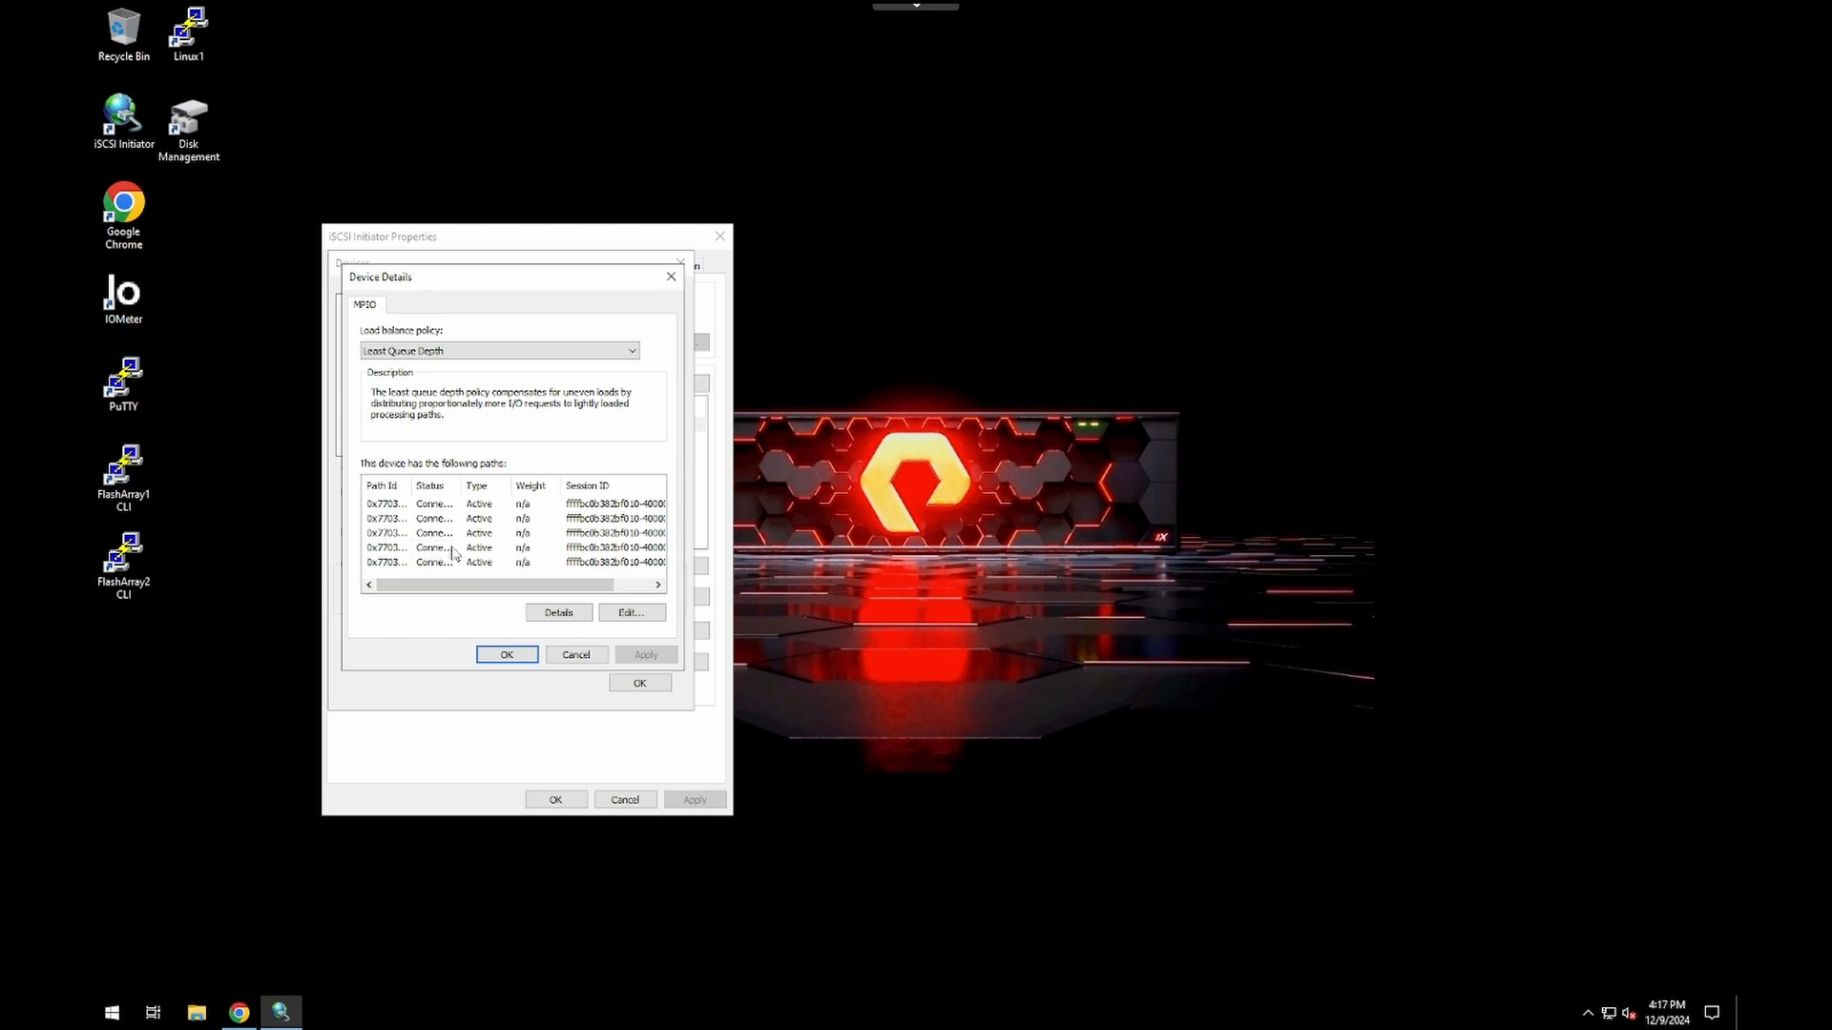
left_click(577, 656)
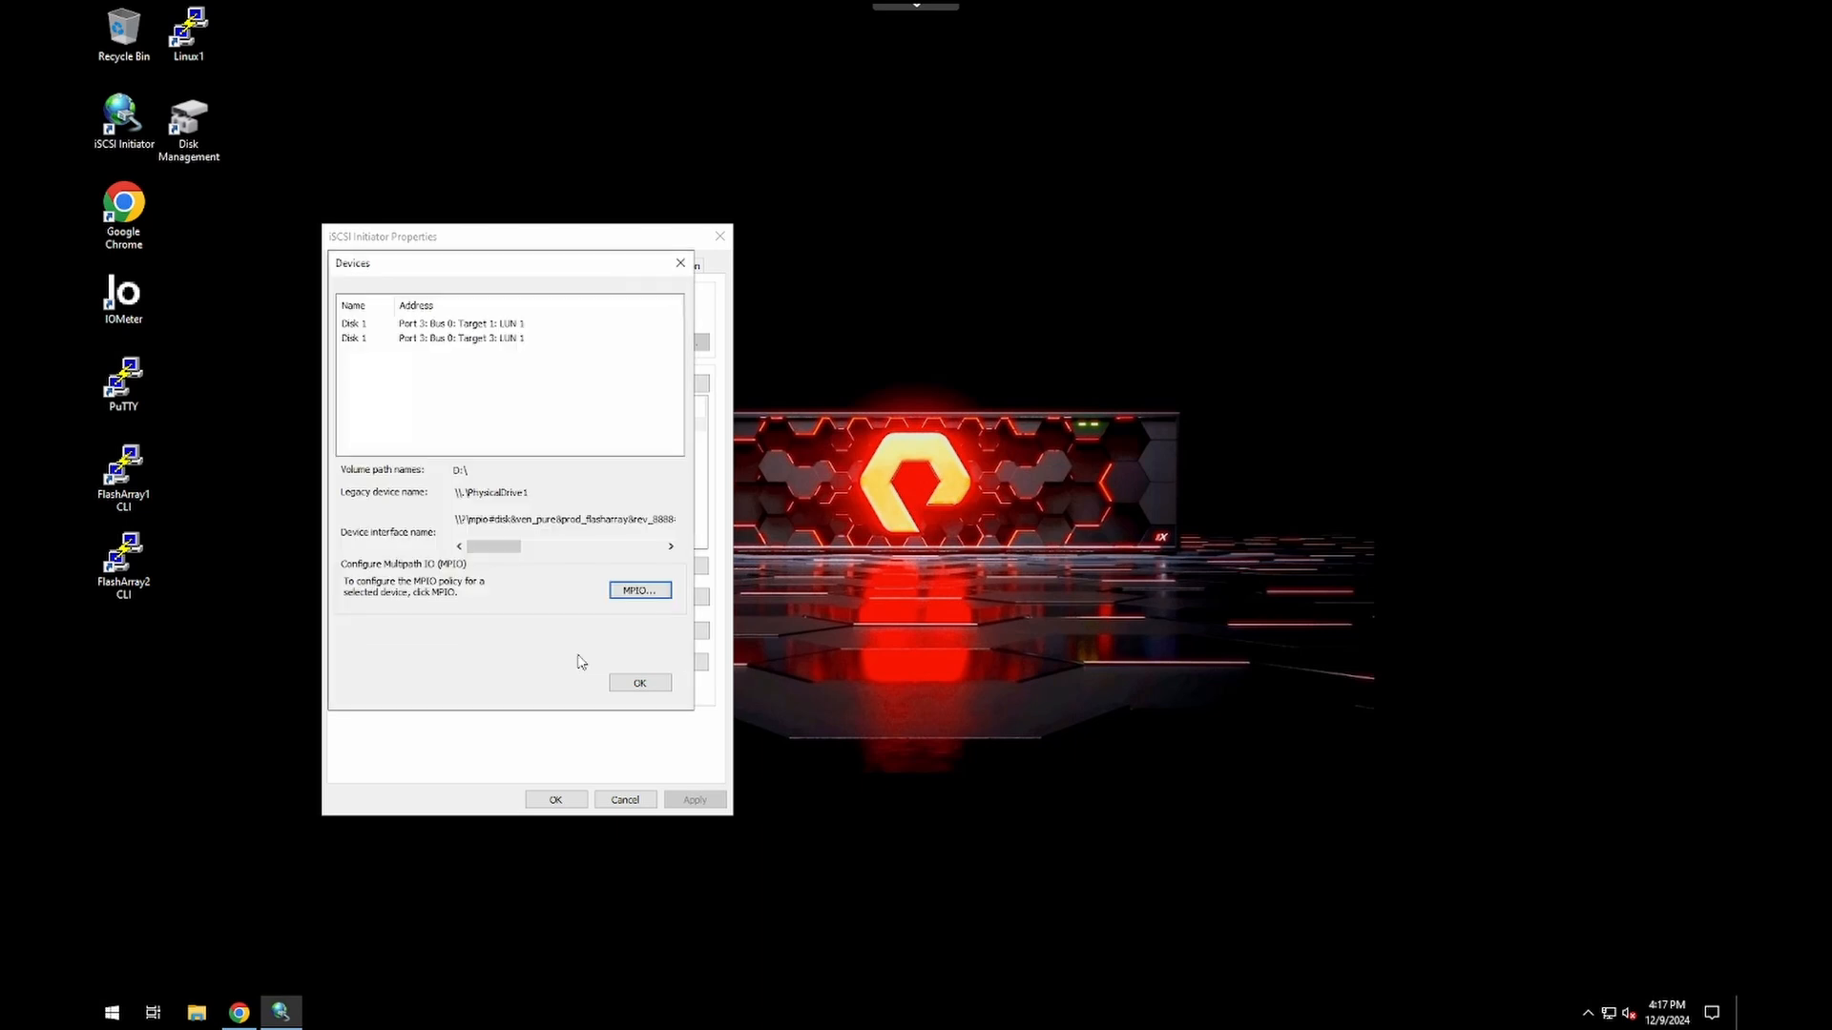
left_click(639, 683)
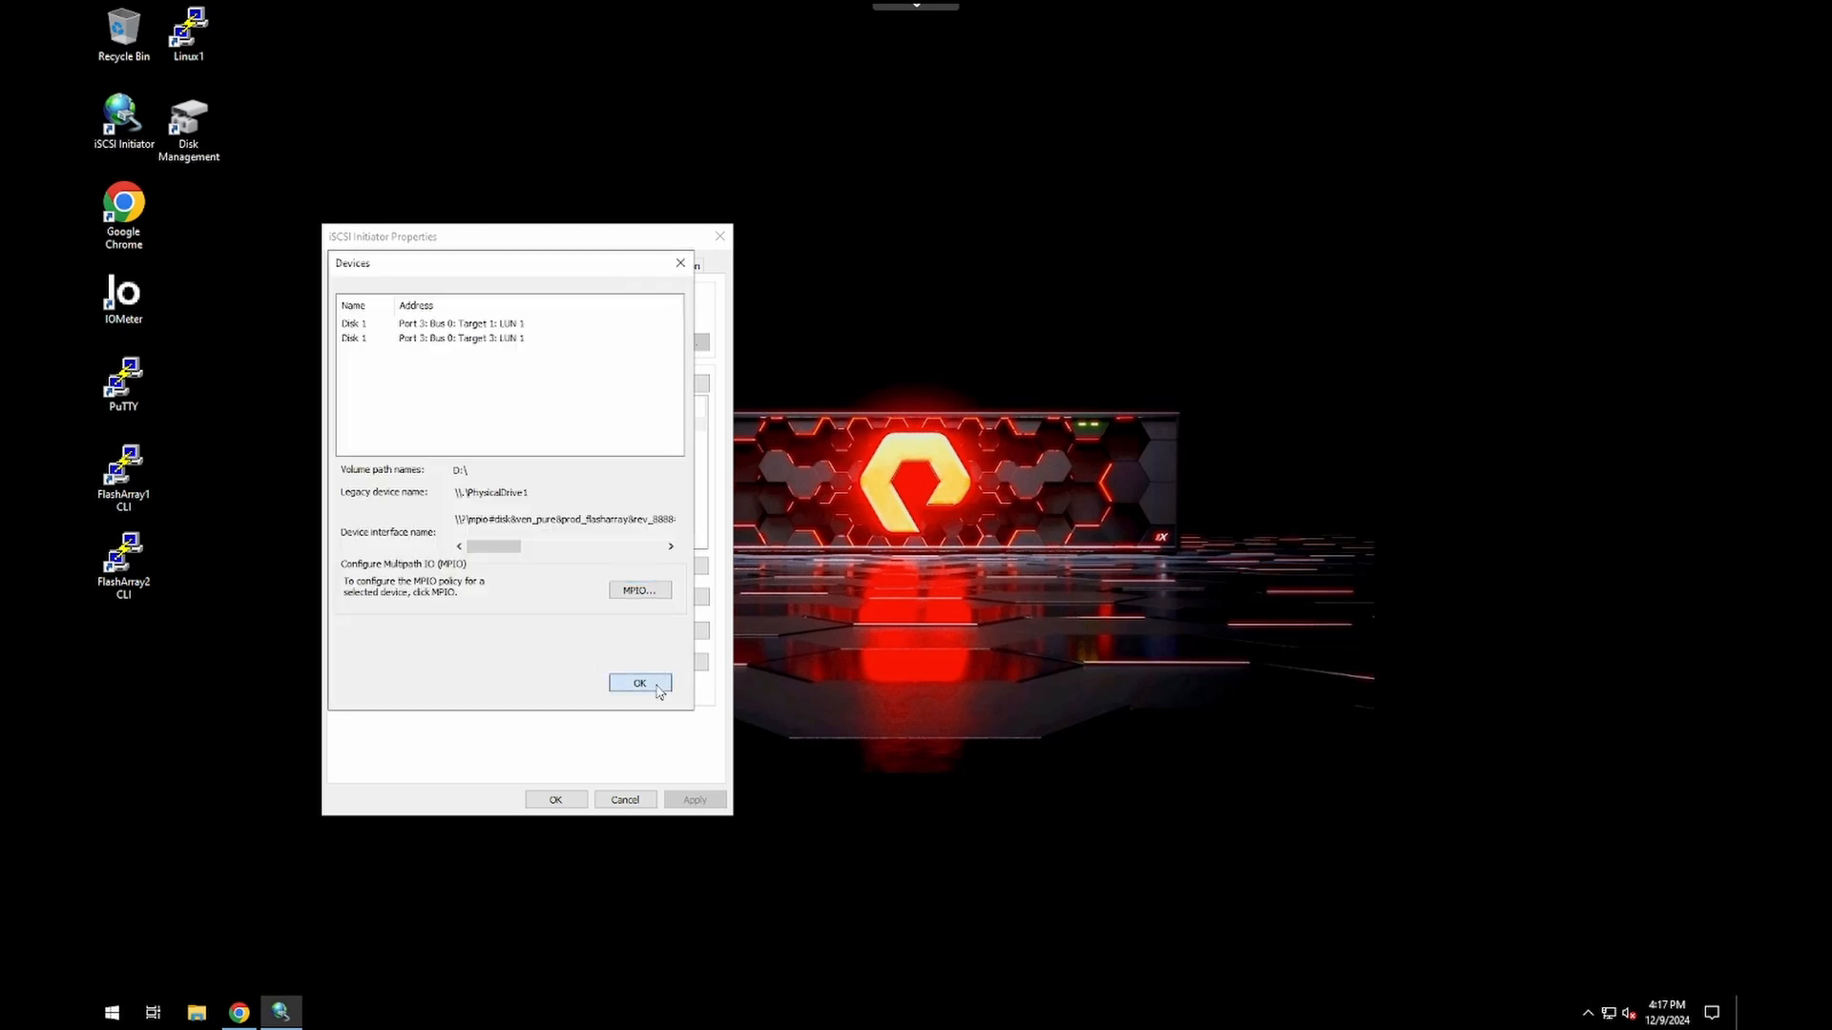
left_click(623, 803)
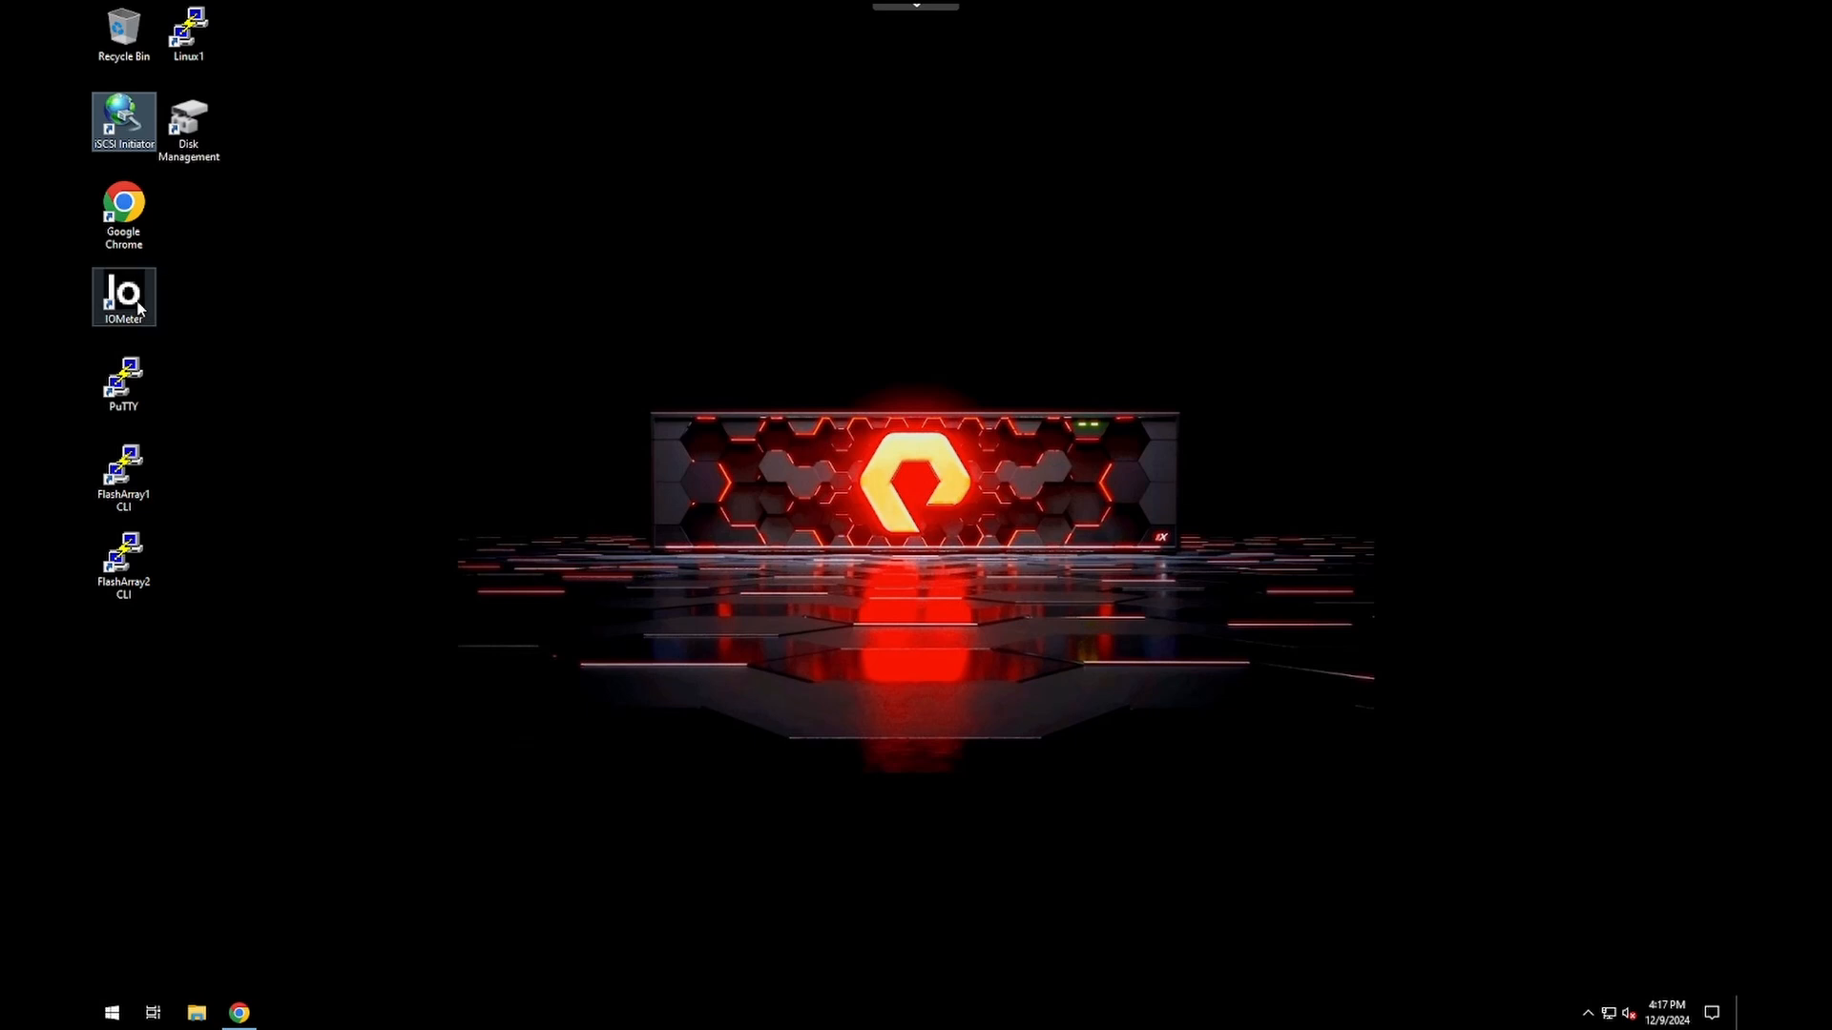
Open Iometer and select the D: Pure FlashArray disk as the target for Worker 1 under WINDOWS1
double_click(140, 305)
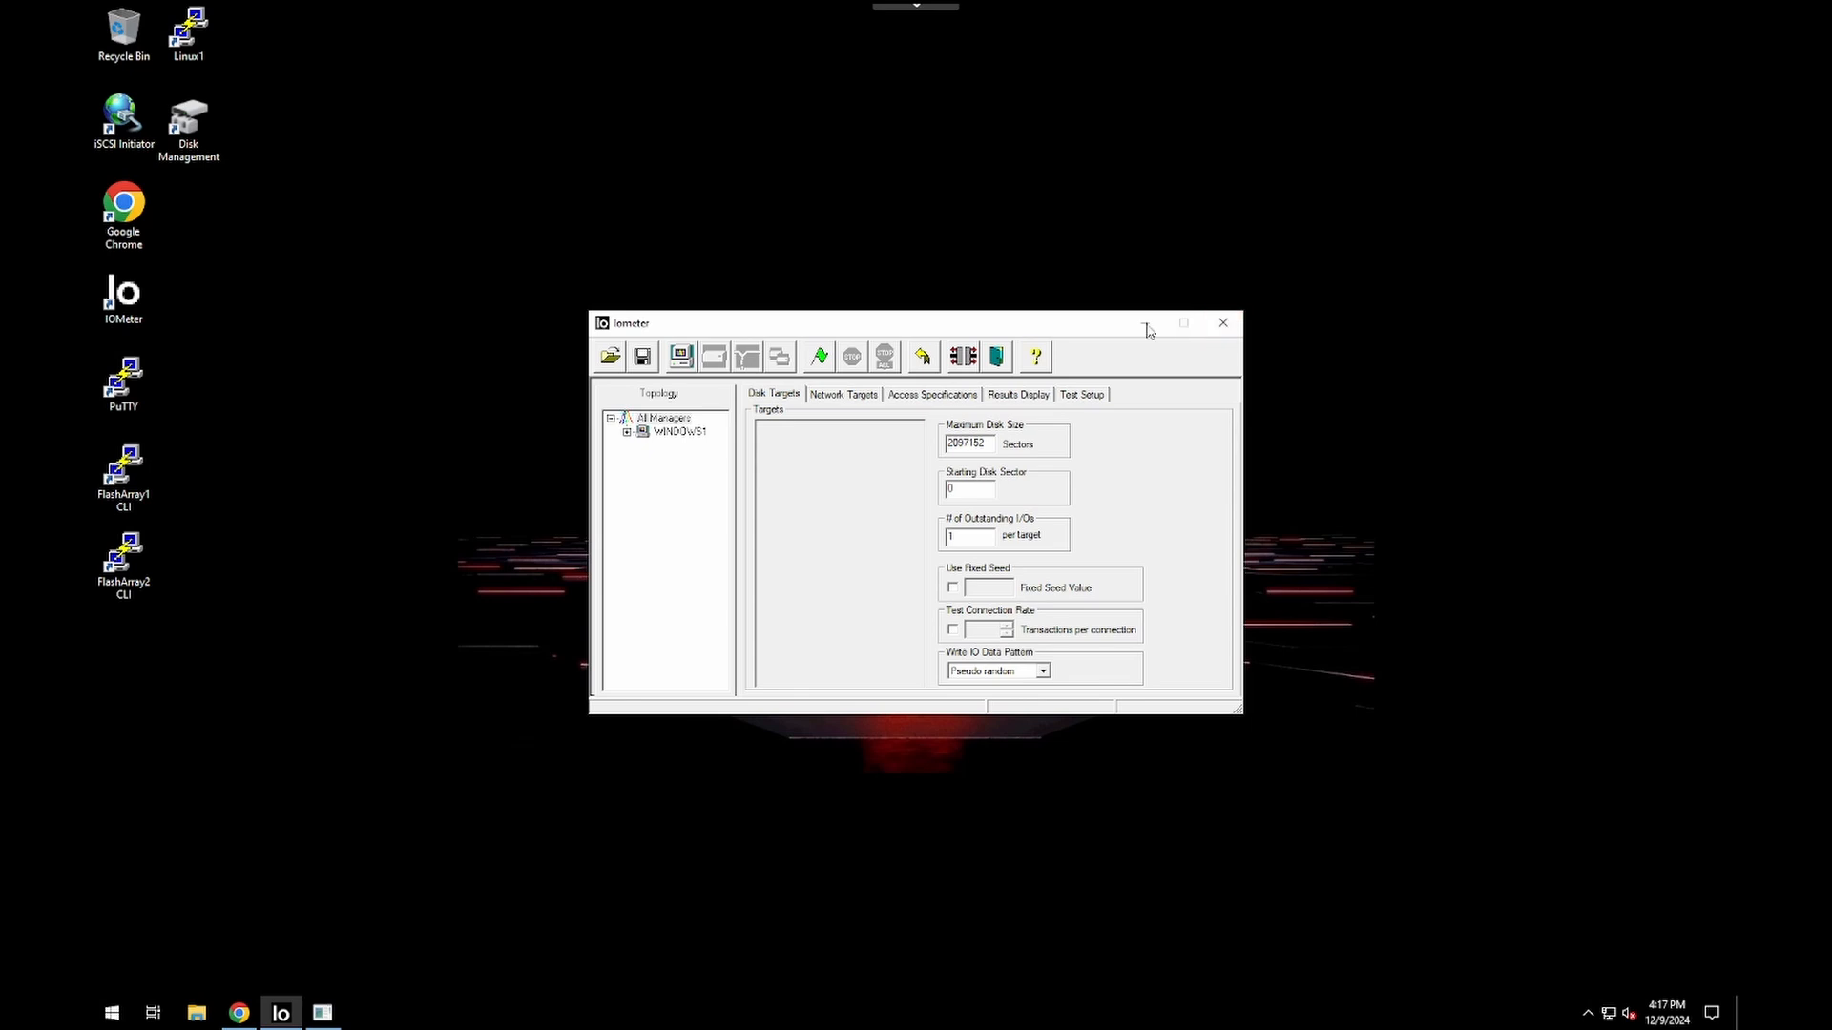
left_click(628, 432)
left_click(684, 447)
left_click(762, 468)
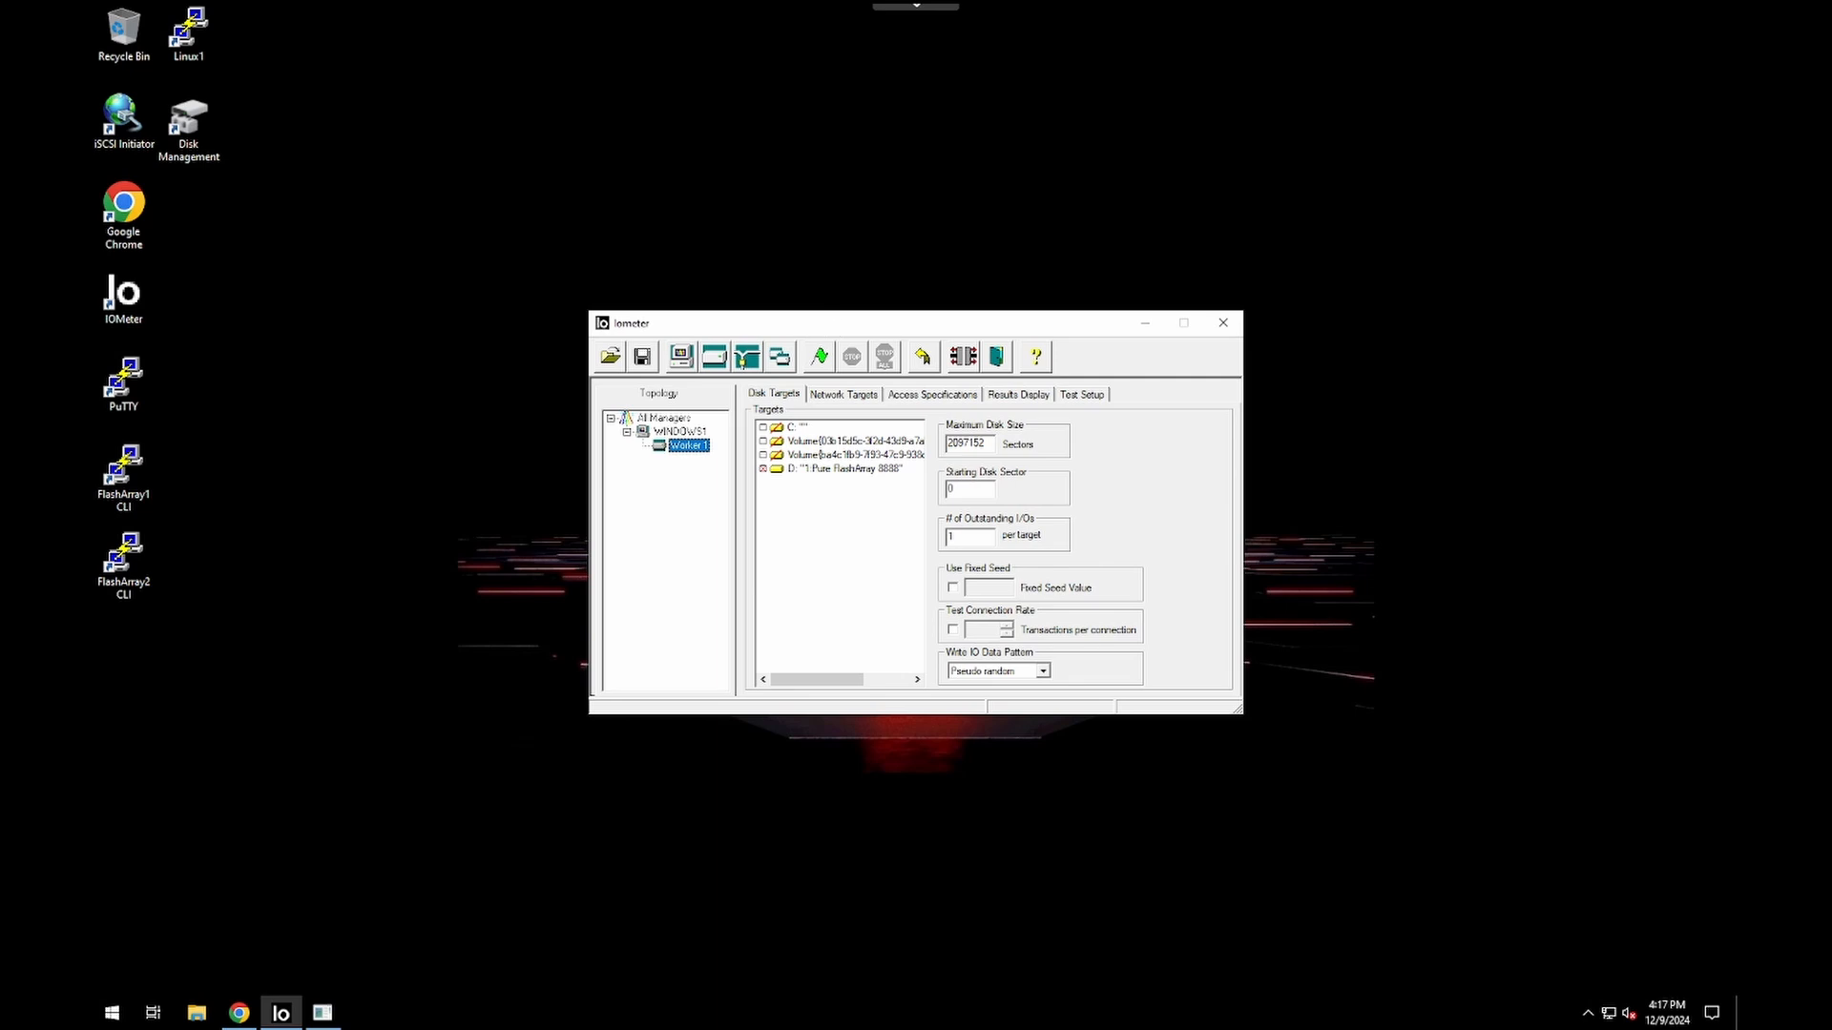
left_click_drag(838, 325, 785, 200)
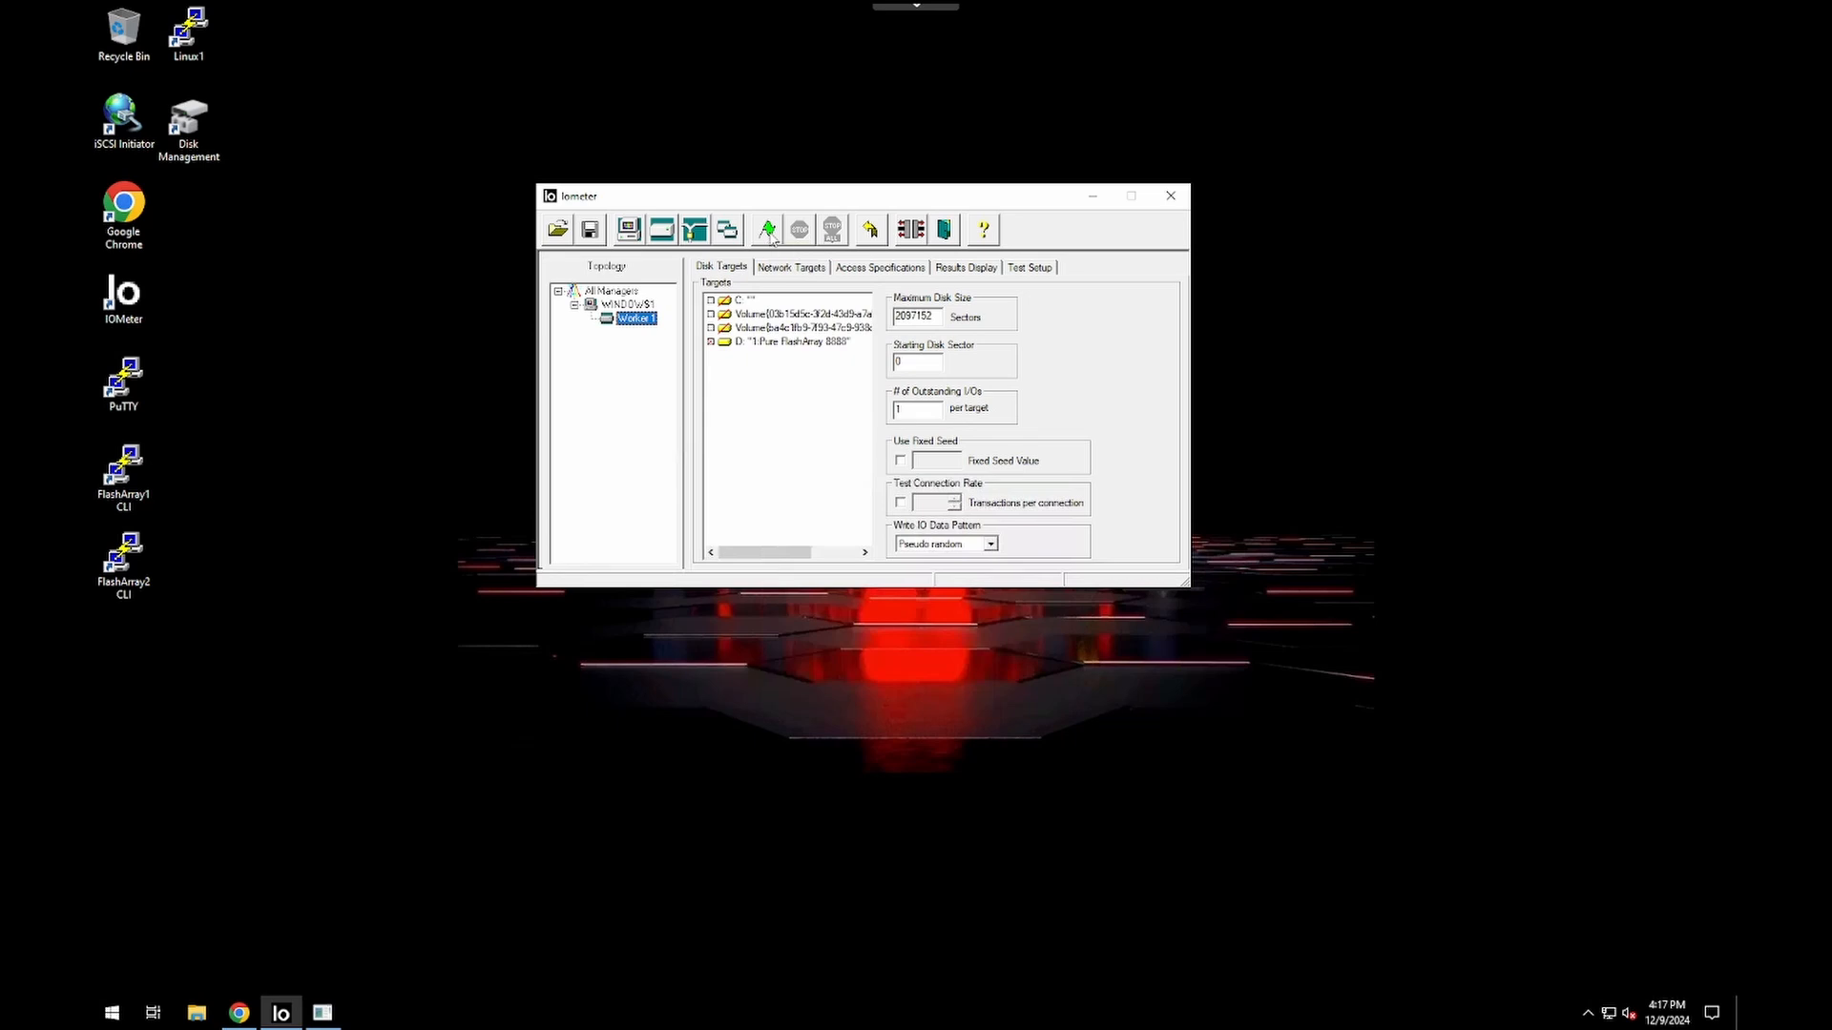
Start the Iometer test, enlarge its window, and switch to flasharray2's WindowsVol1 page in Chrome
left_click(768, 231)
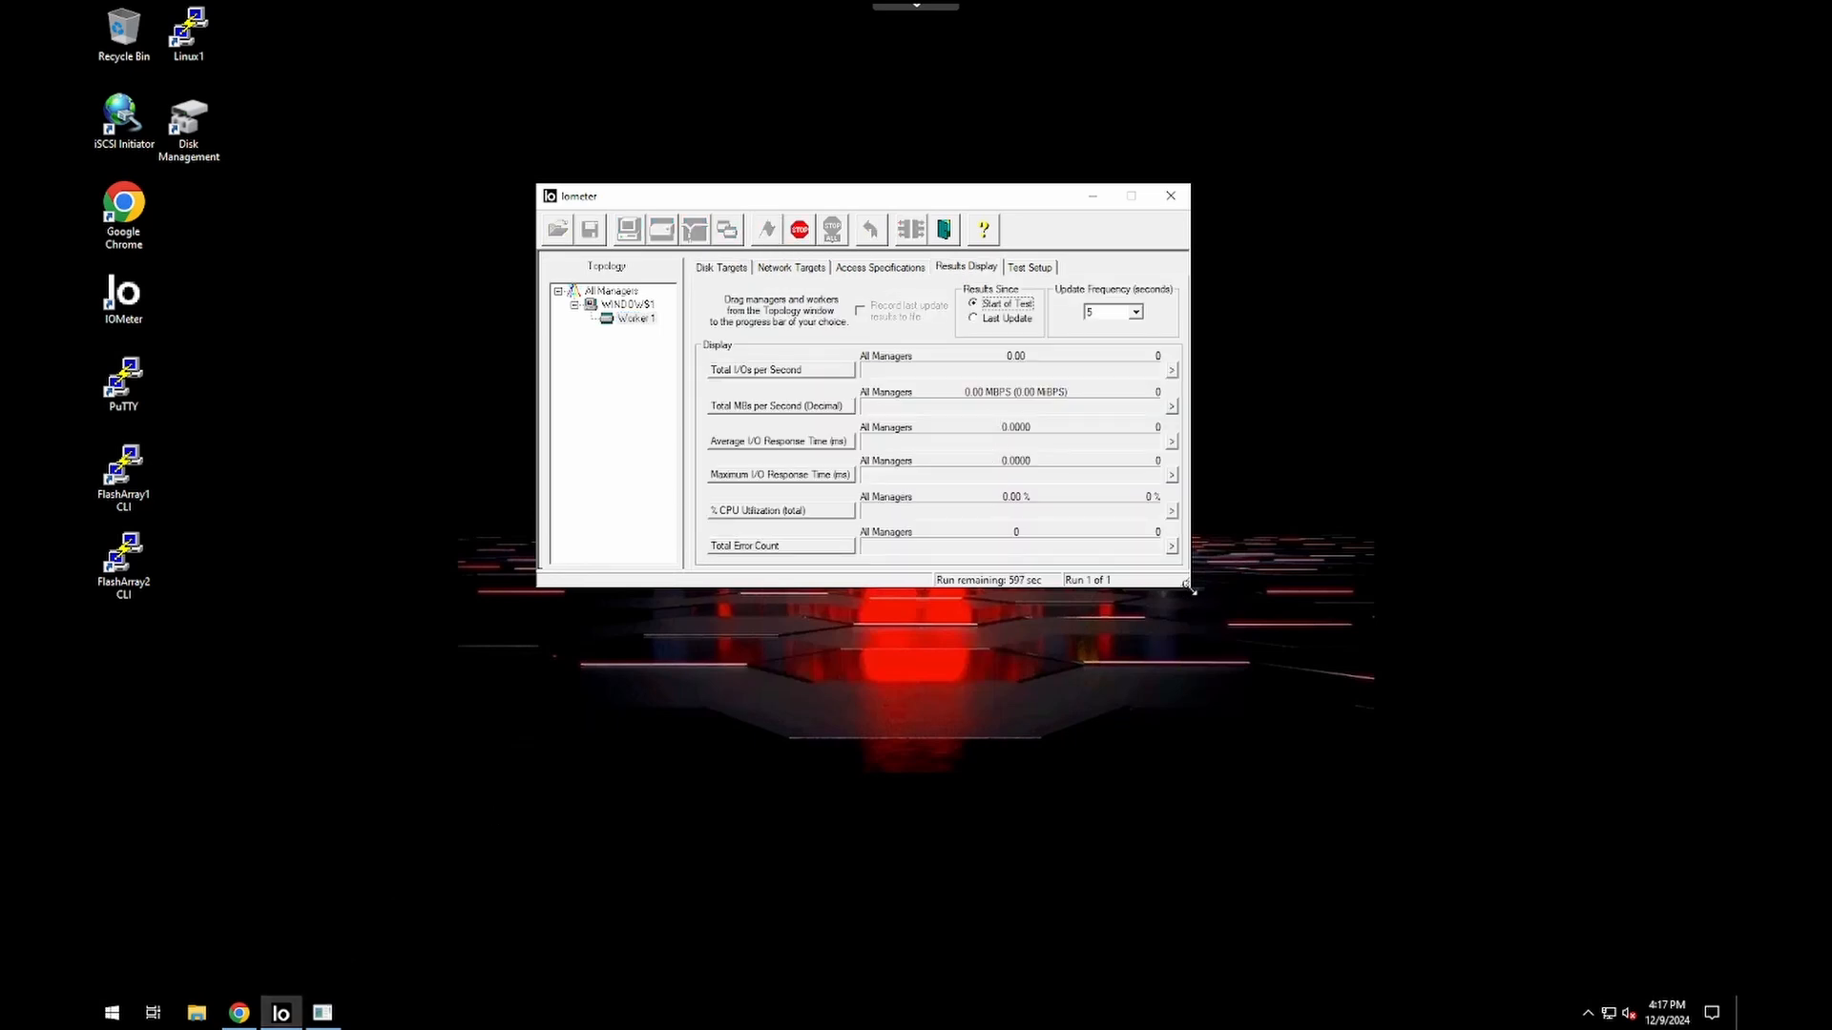
left_click_drag(1191, 589, 1361, 680)
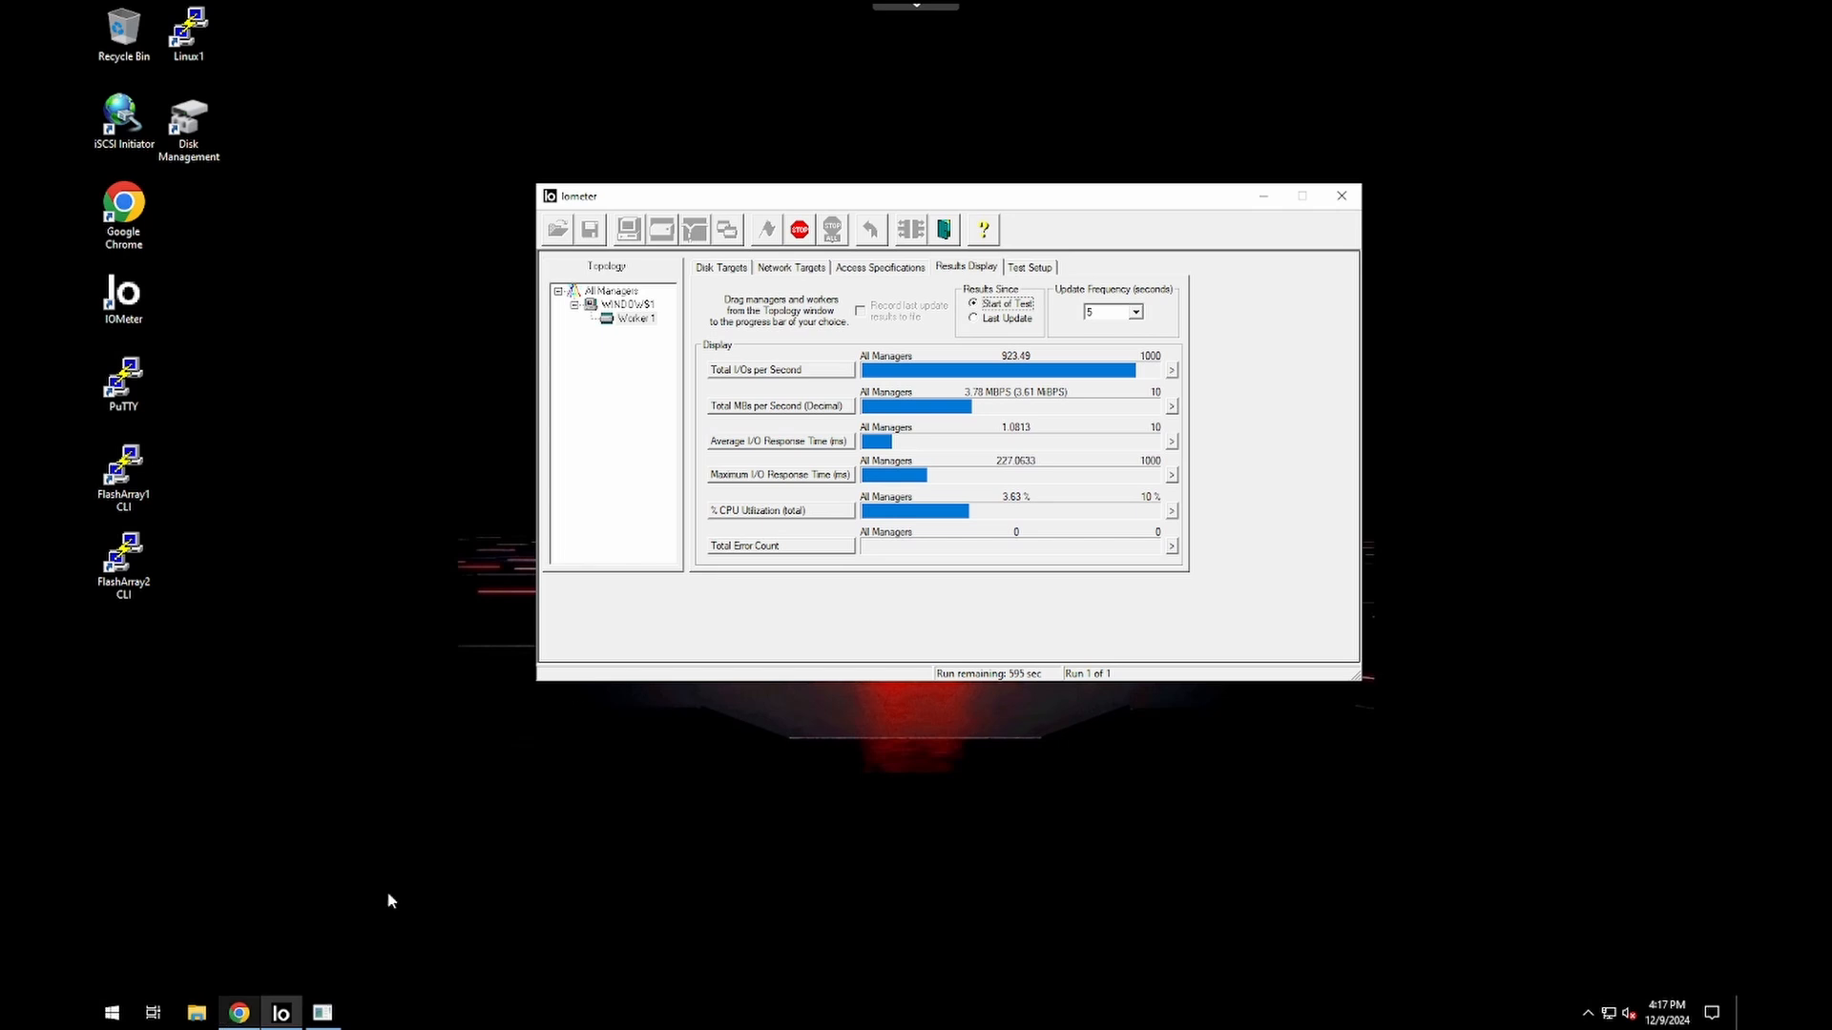
left_click(255, 1007)
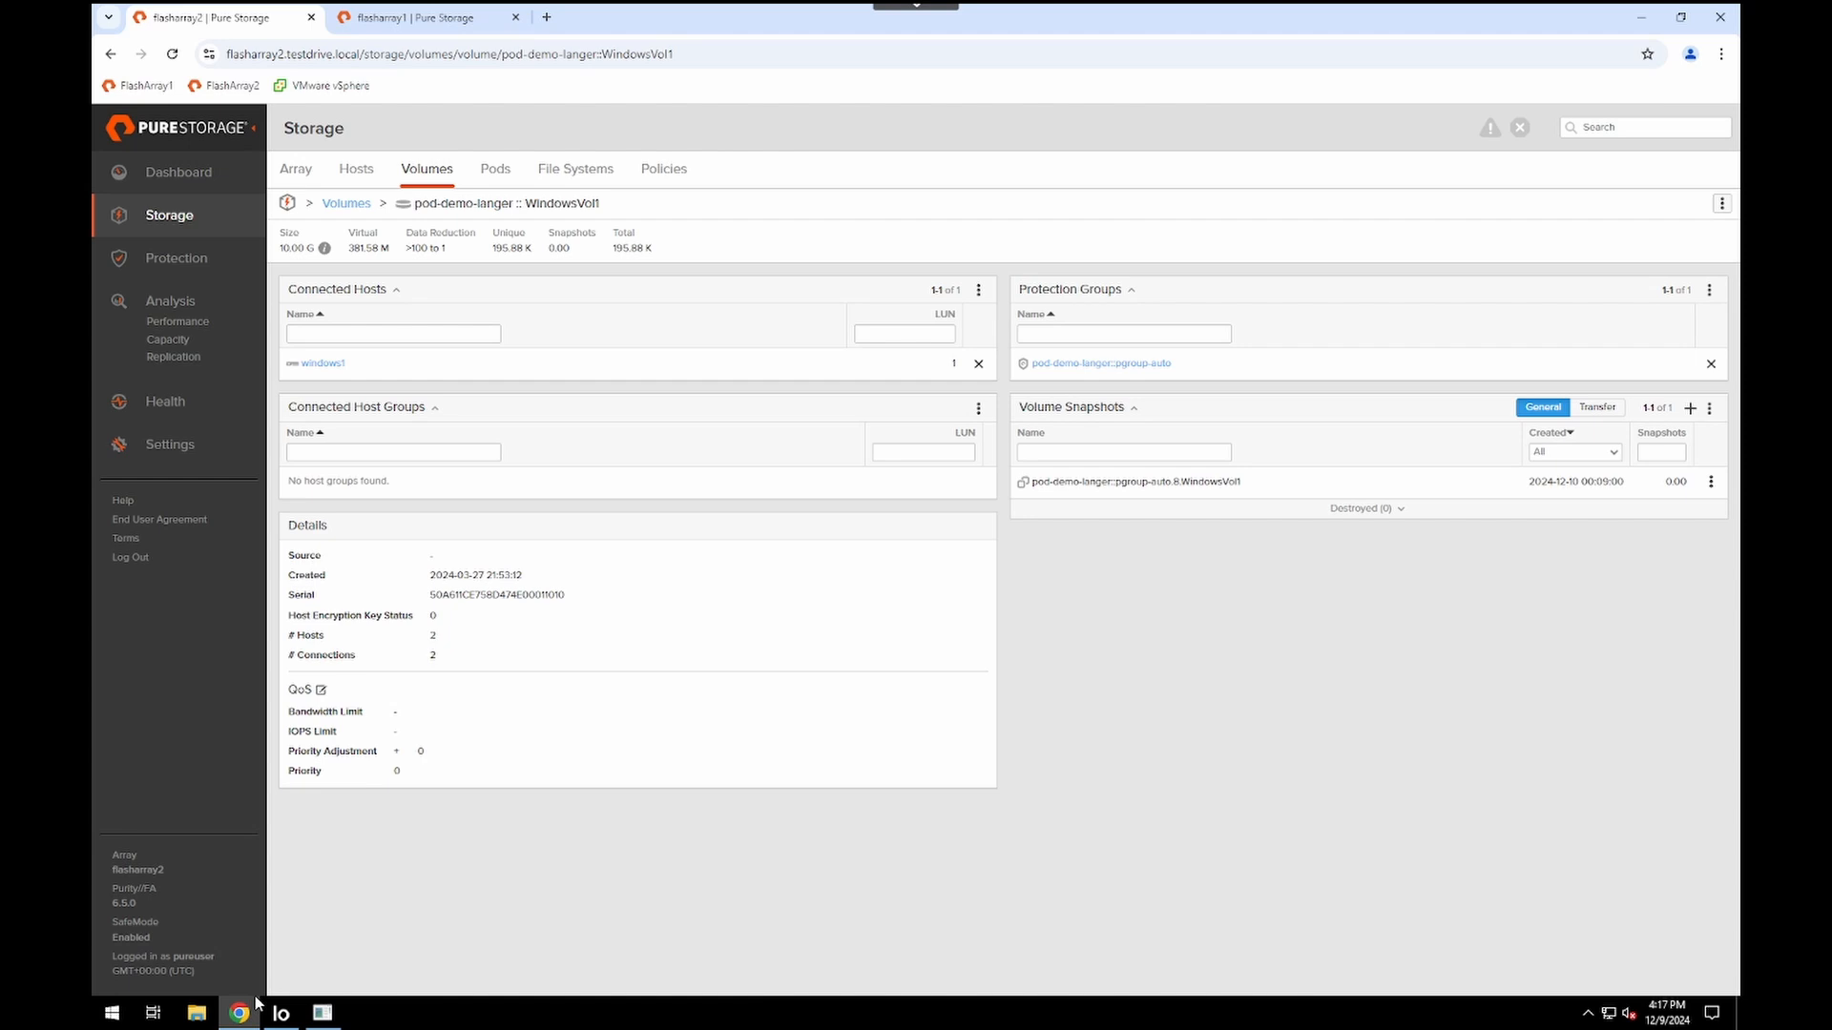
Open the performance dashboard on flasharray1 and on flasharray2 to examine latency, IOPS and bandwidth under the Iometer load
left_click(422, 21)
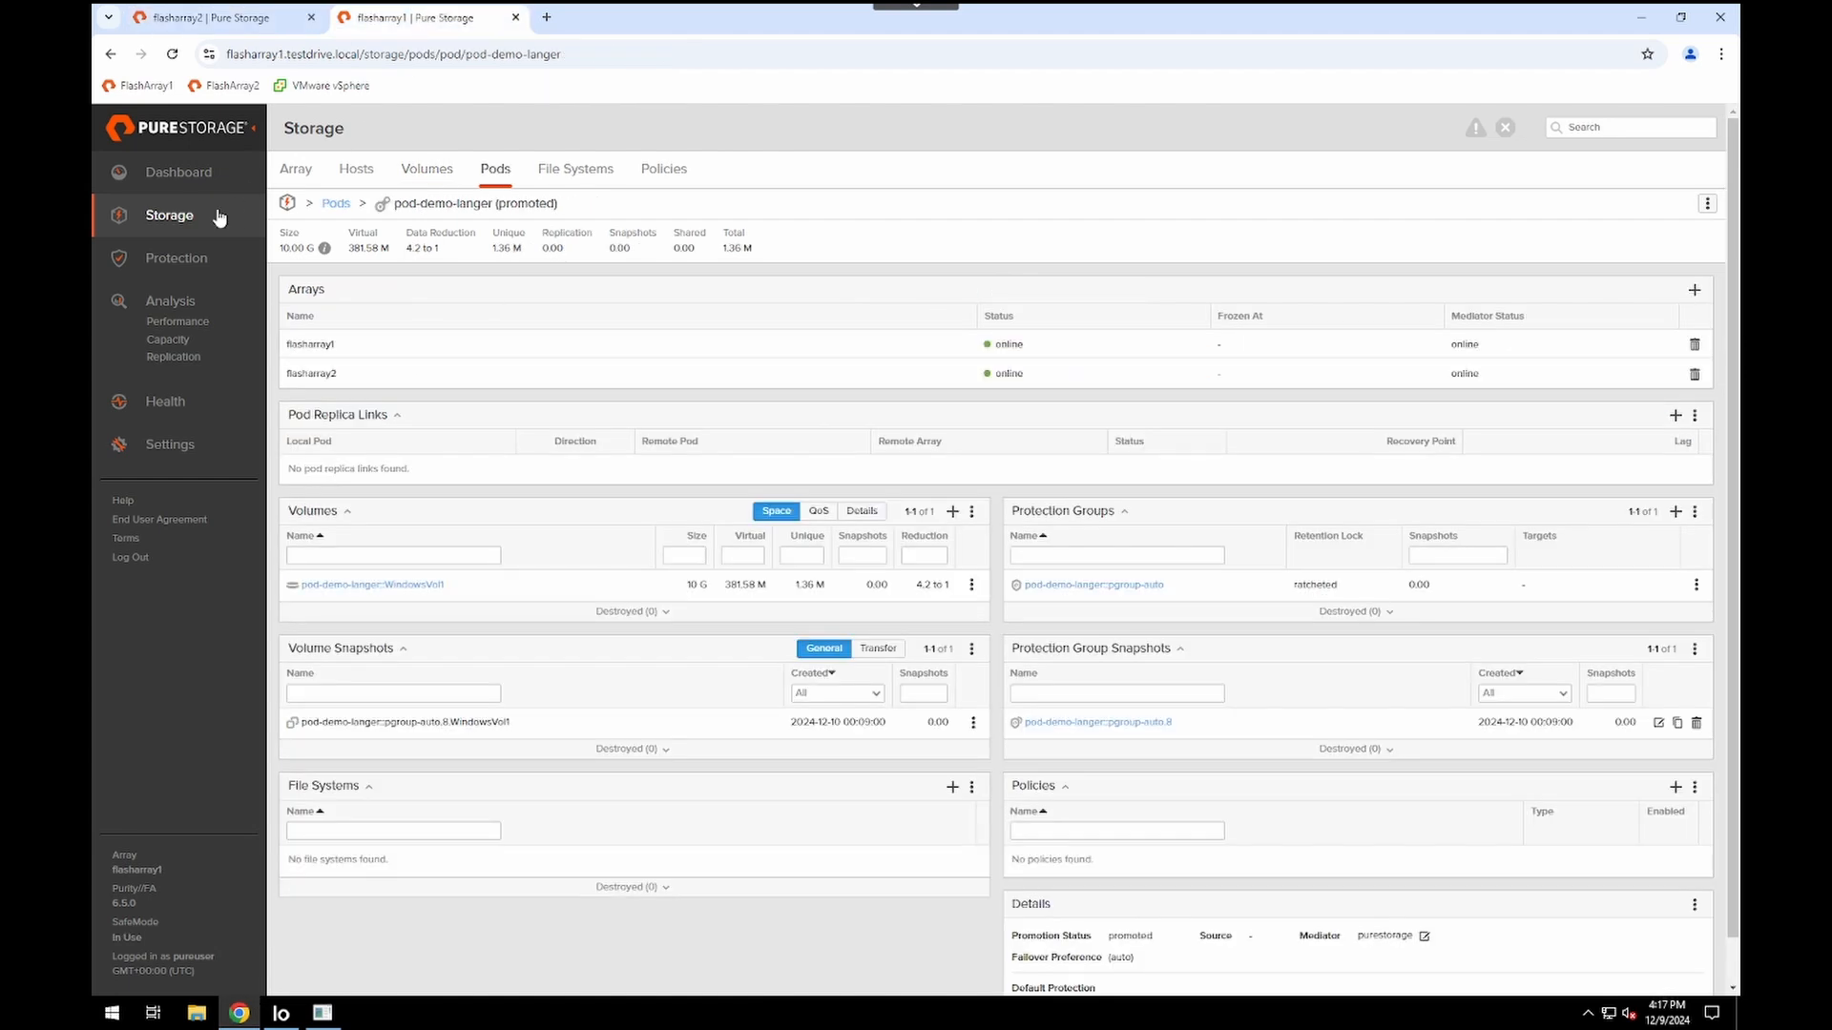
left_click(183, 180)
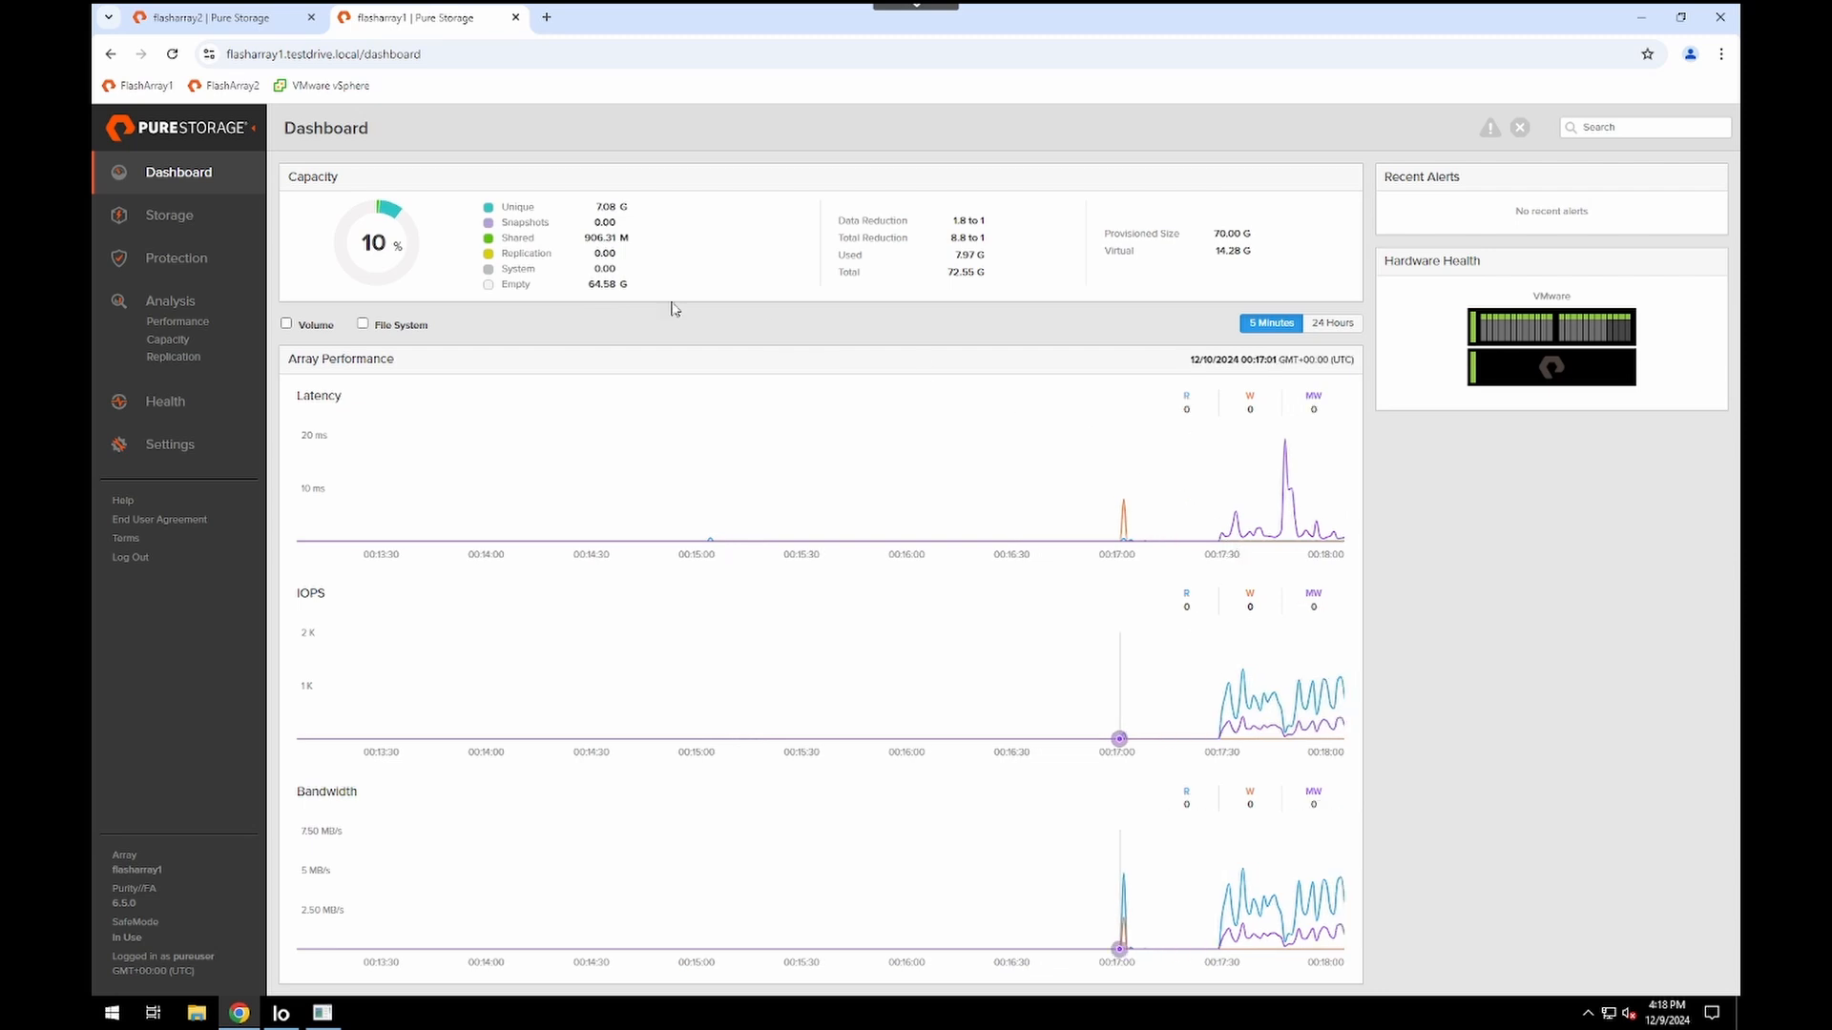
left_click(254, 23)
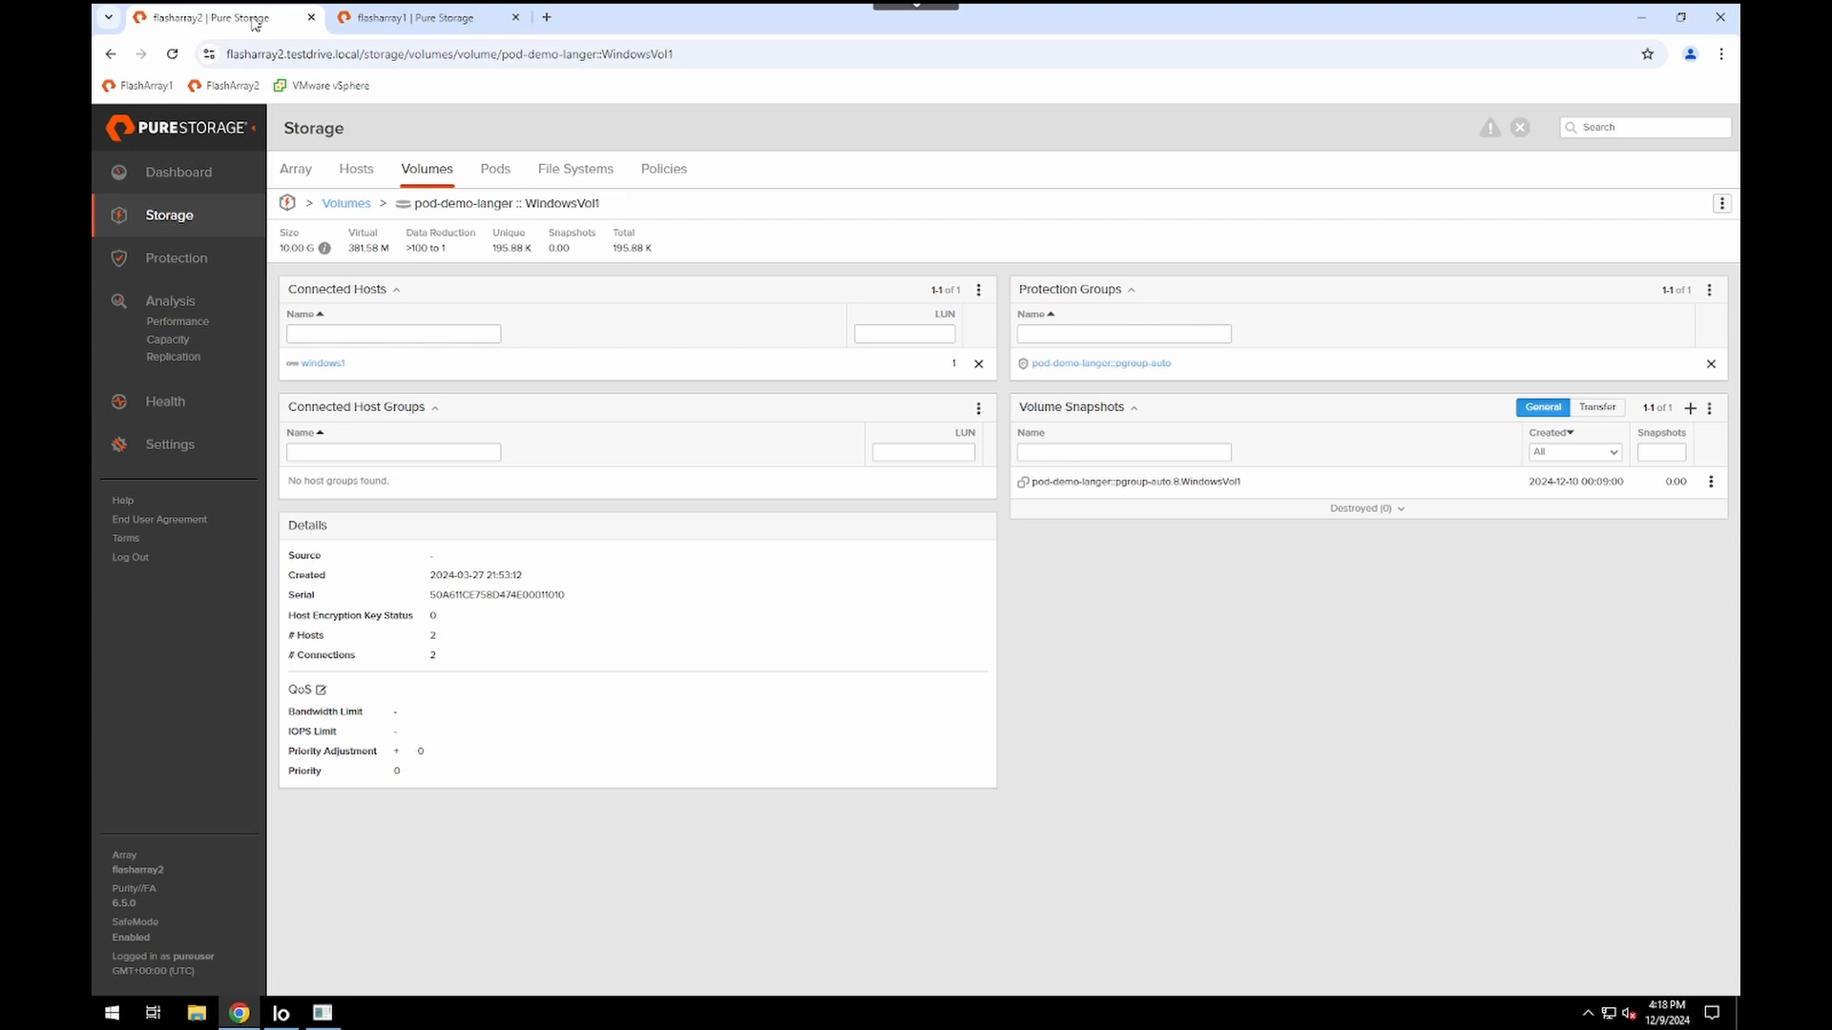
left_click(173, 175)
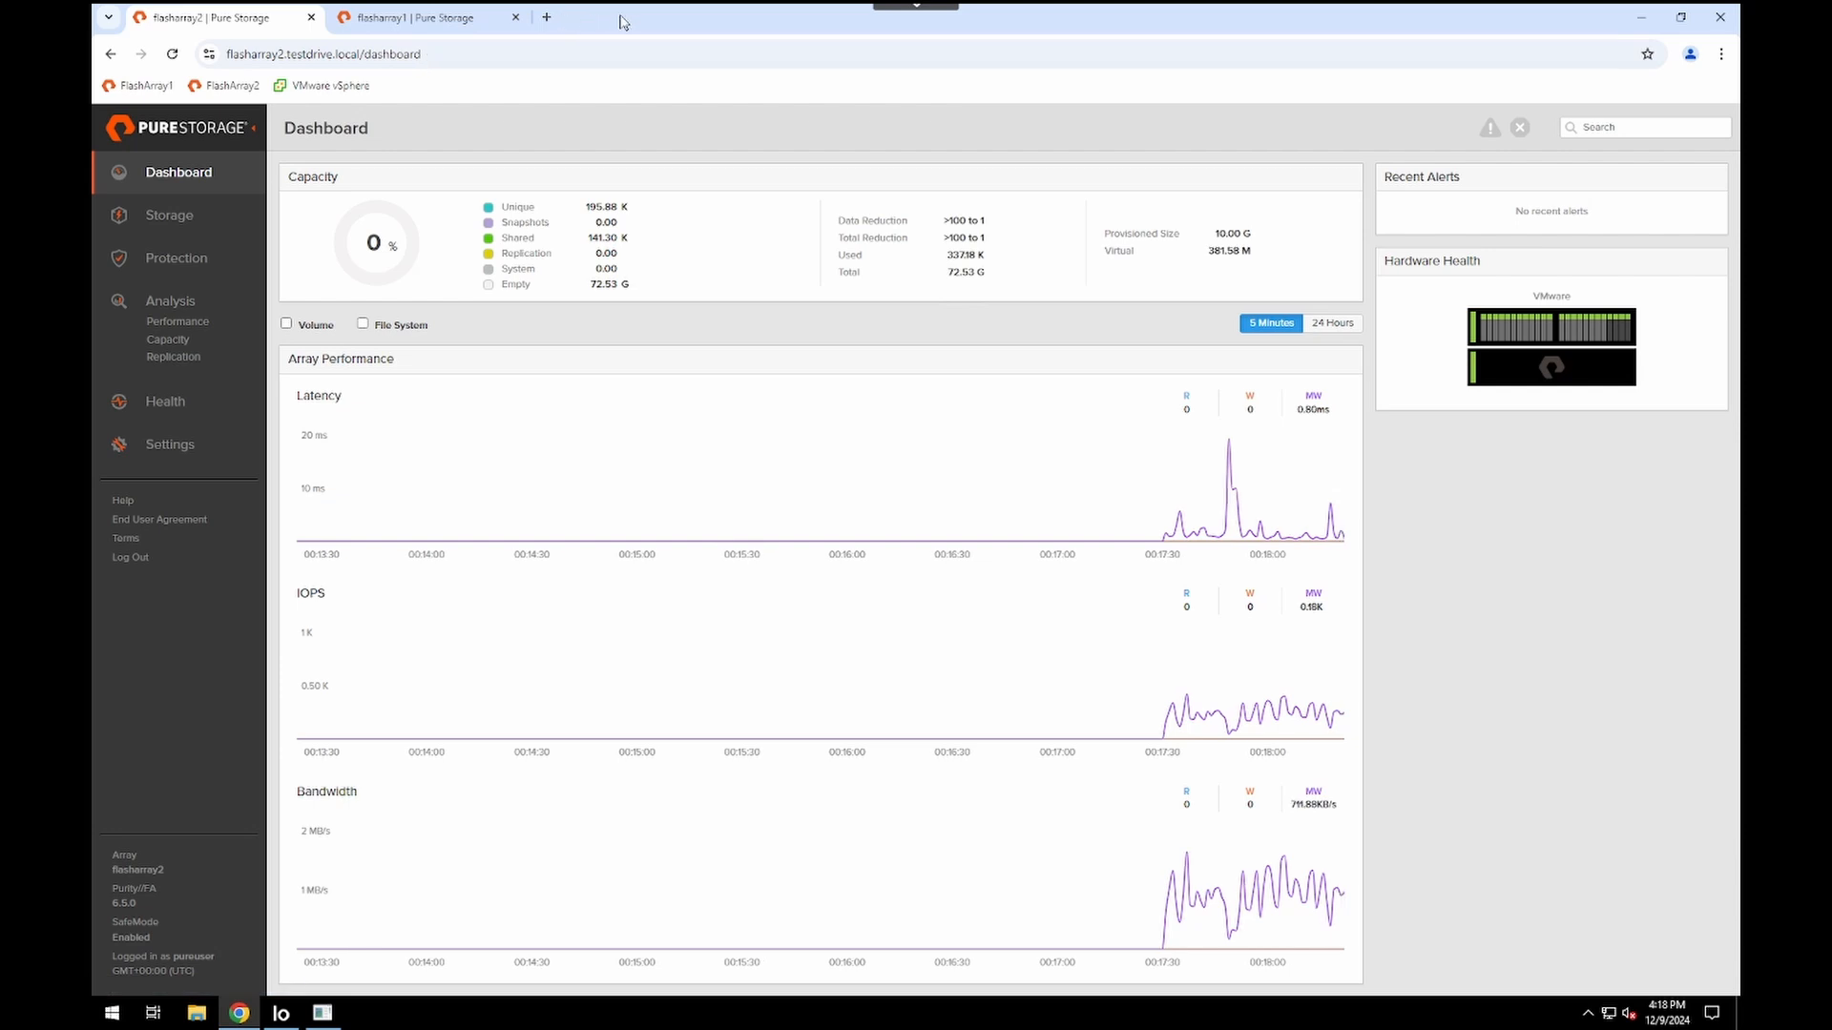
Detach the flasharray2 dashboard into its own browser window and place it so flasharray1's recent performance graphs stay uncovered
left_click_drag(270, 19, 364, 235)
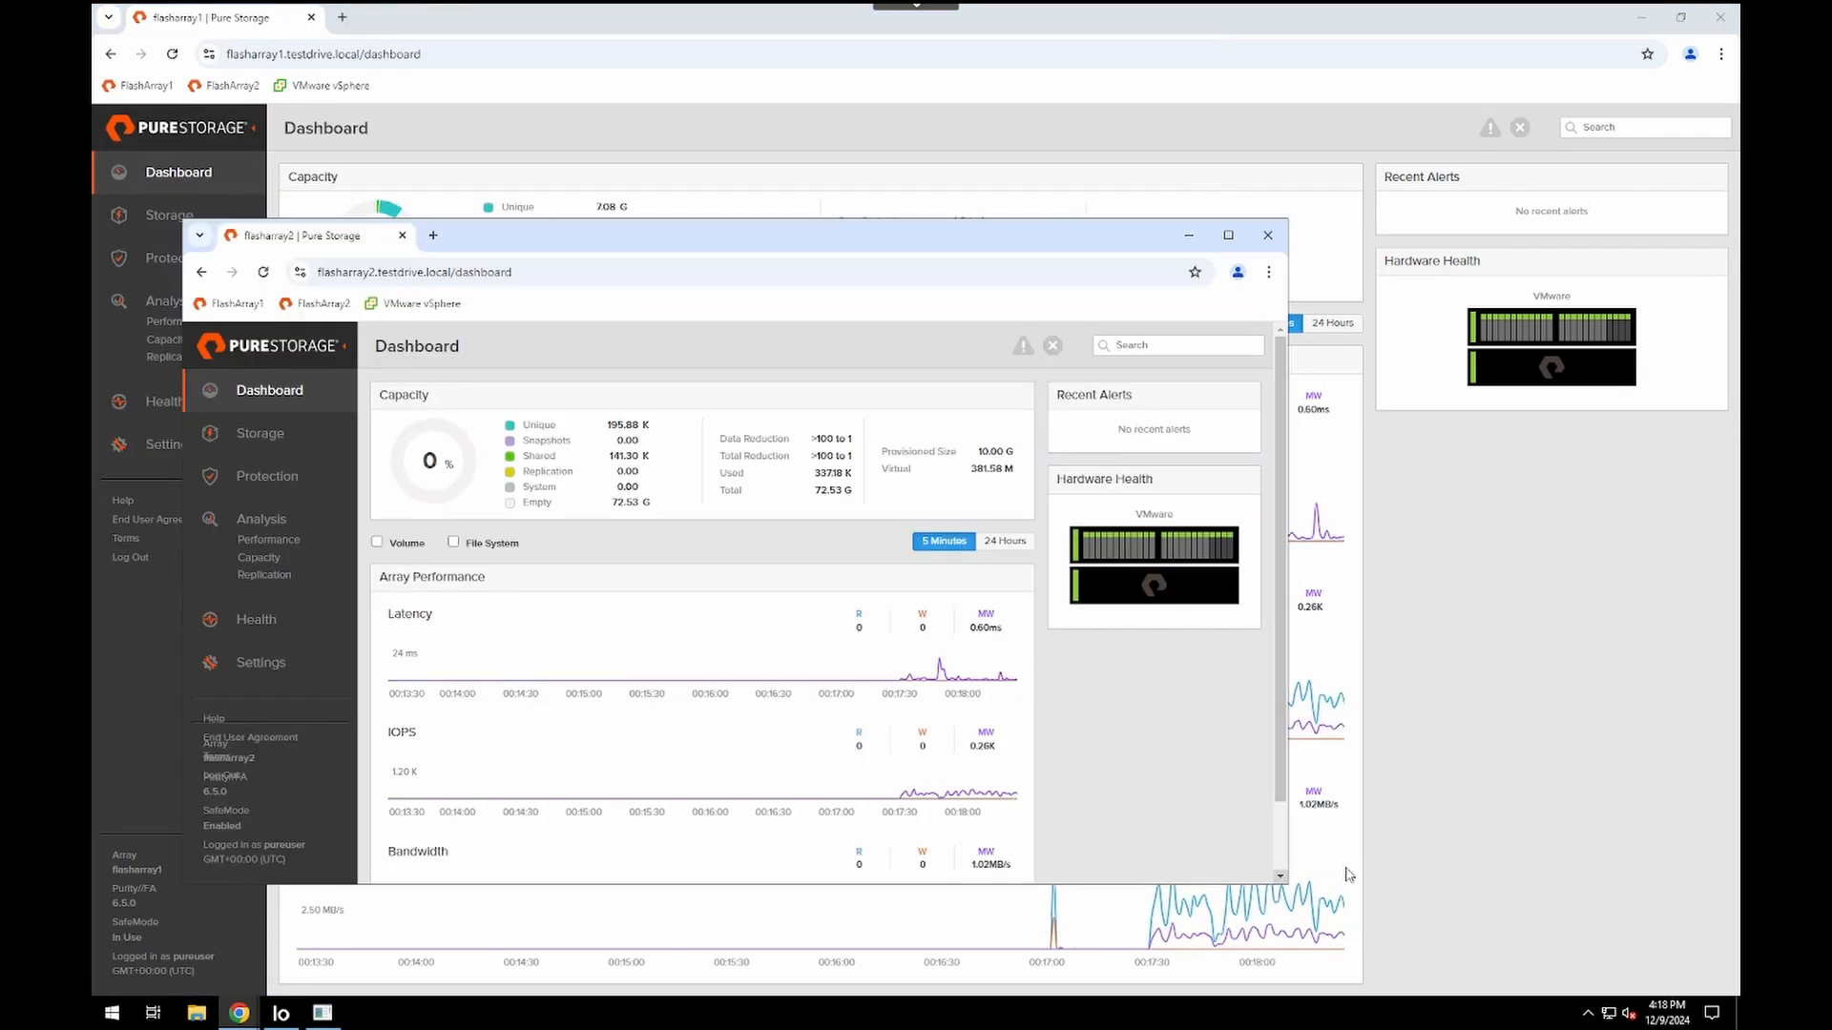
left_click_drag(1066, 239, 839, 189)
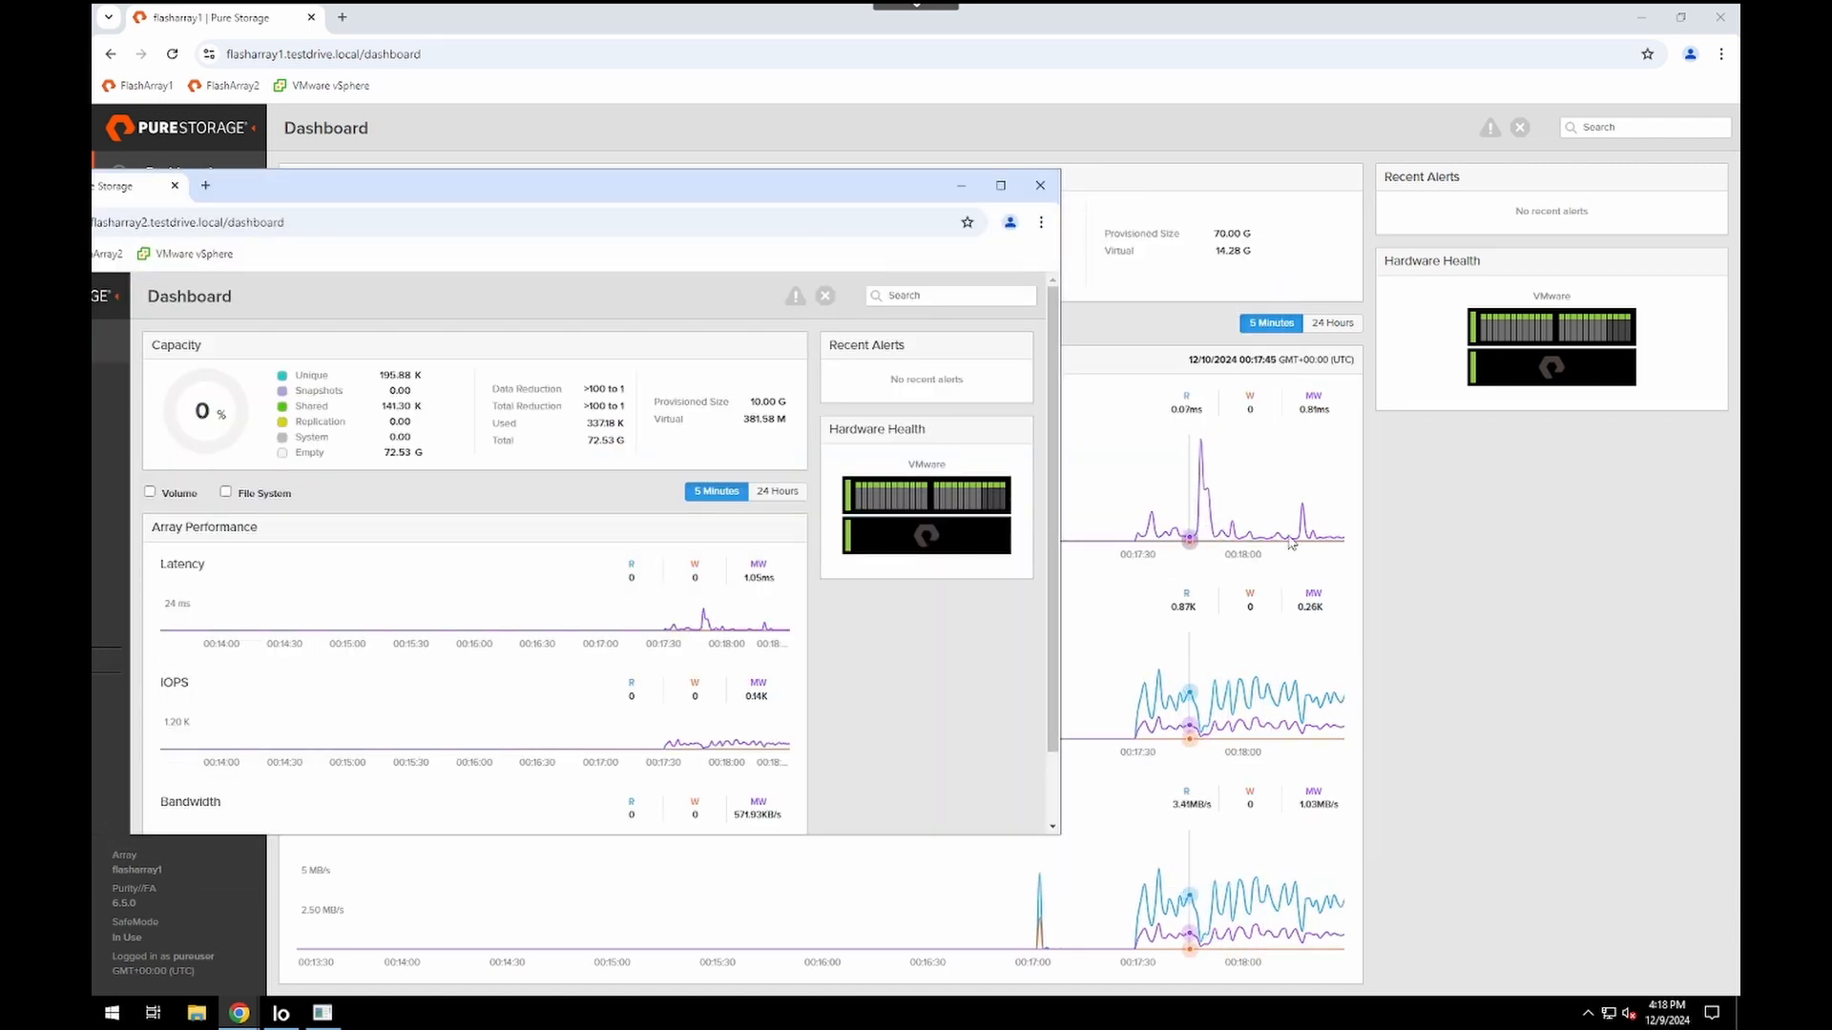